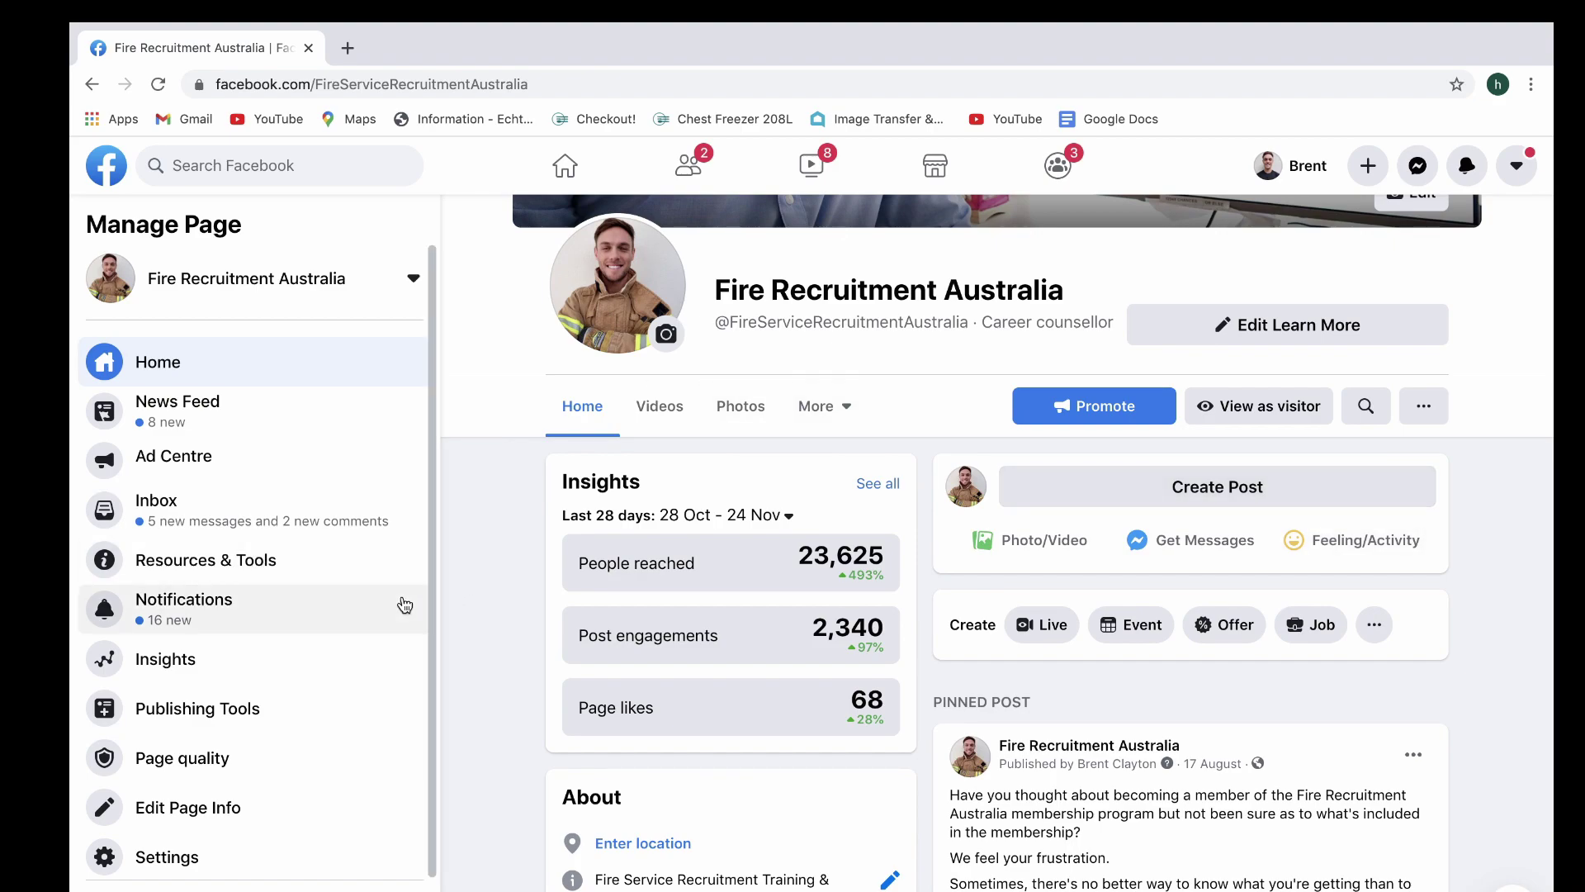
From the Page's Messaging settings, start setting up automated responses for Messenger
left_click(198, 858)
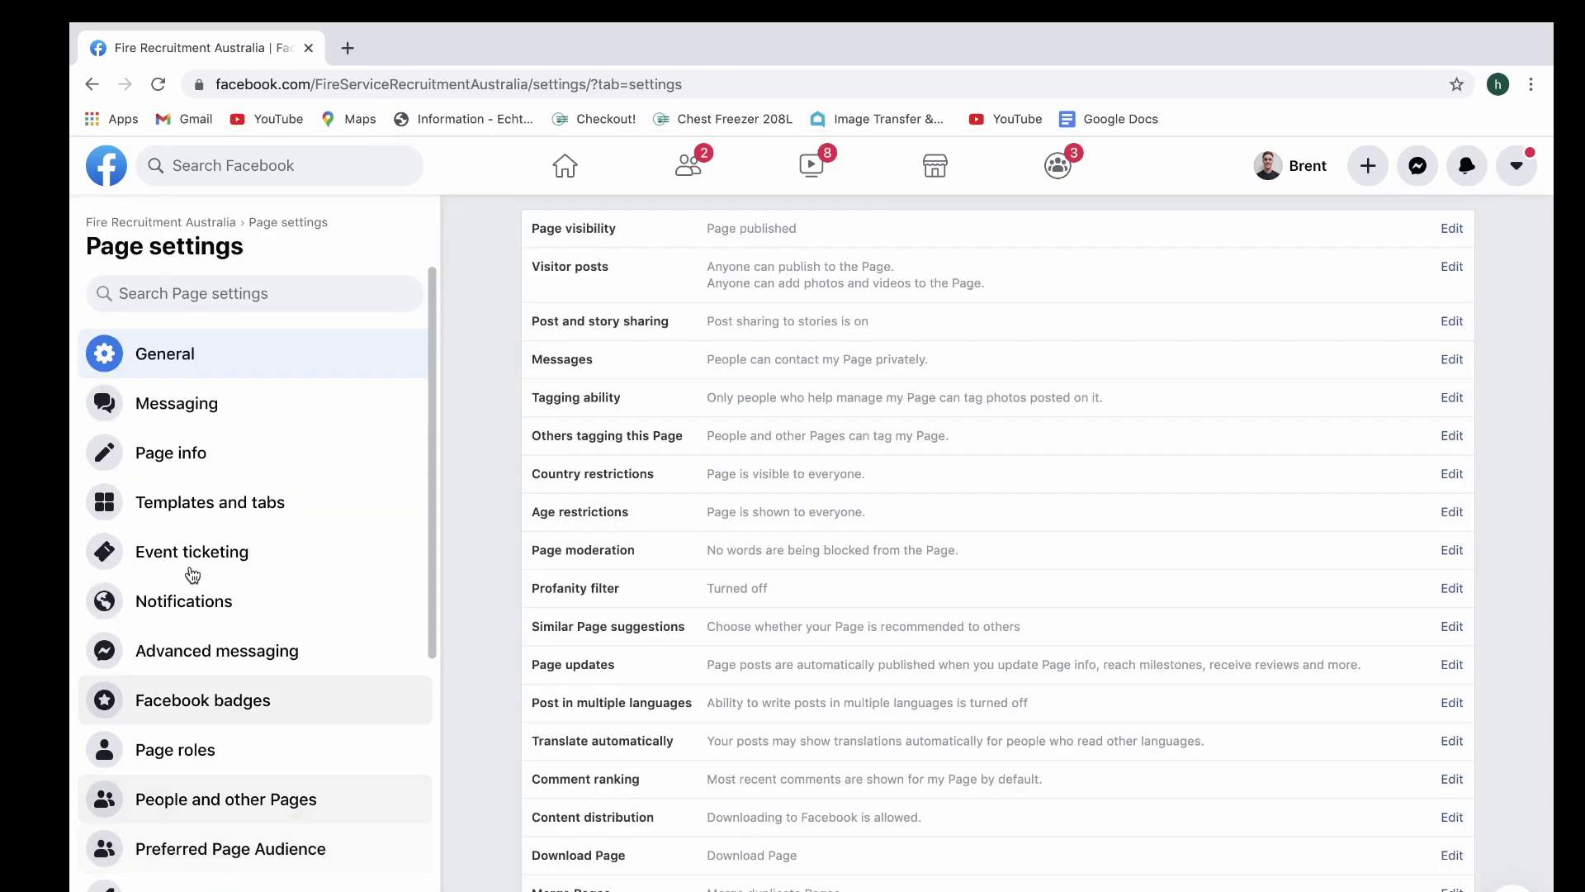
left_click(193, 401)
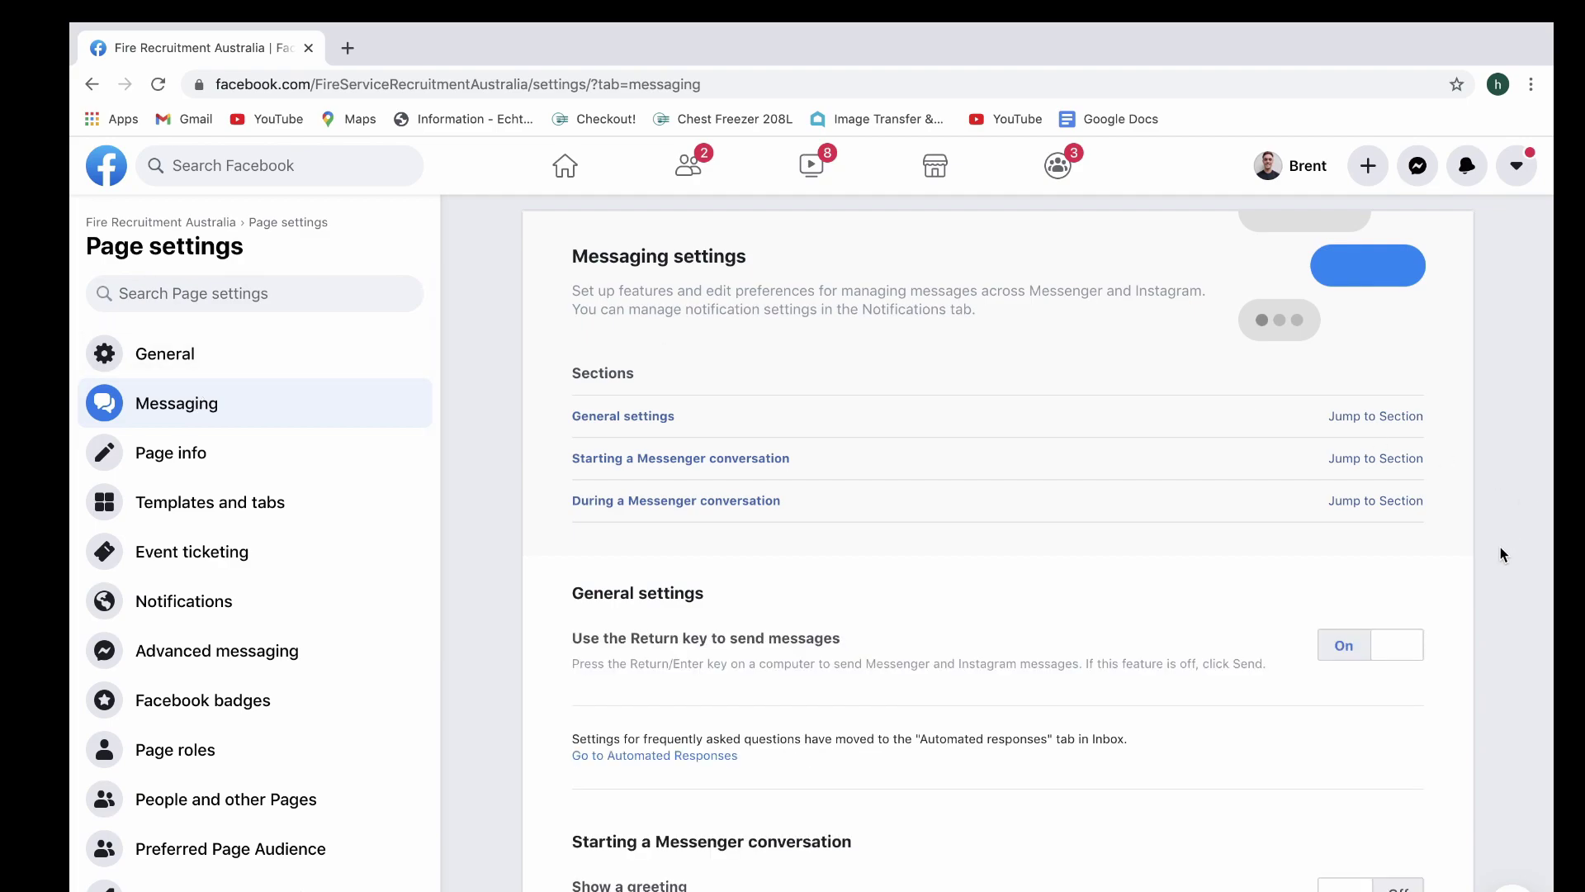
scroll(1499, 547, "down", 8)
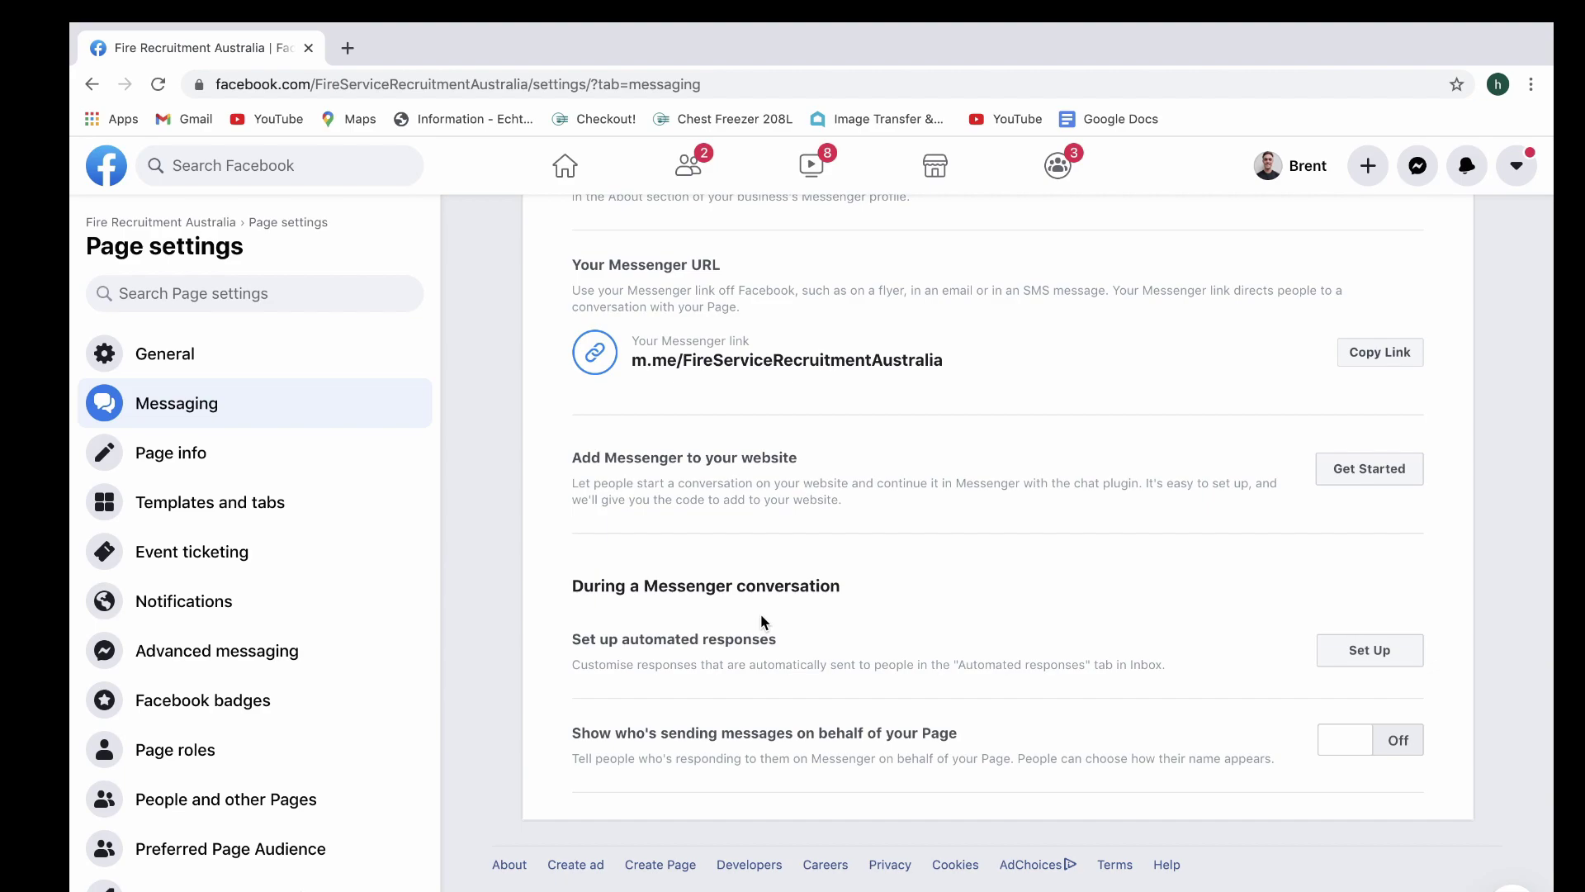
left_click(1408, 654)
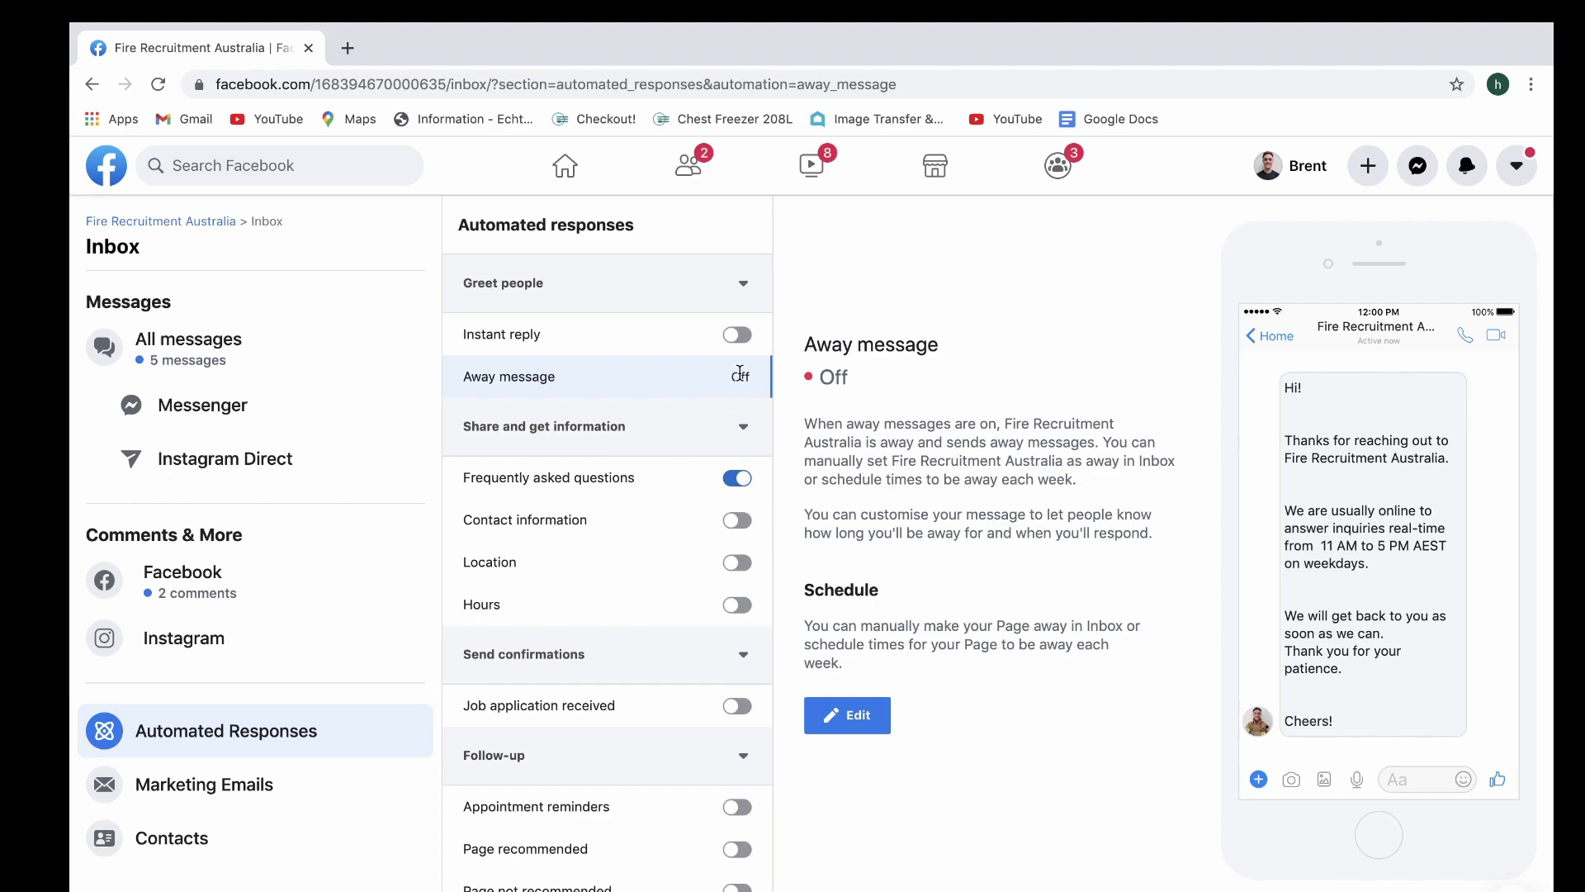
Switch Instant reply on and open the Away message editor
left_click(739, 338)
left_click(855, 725)
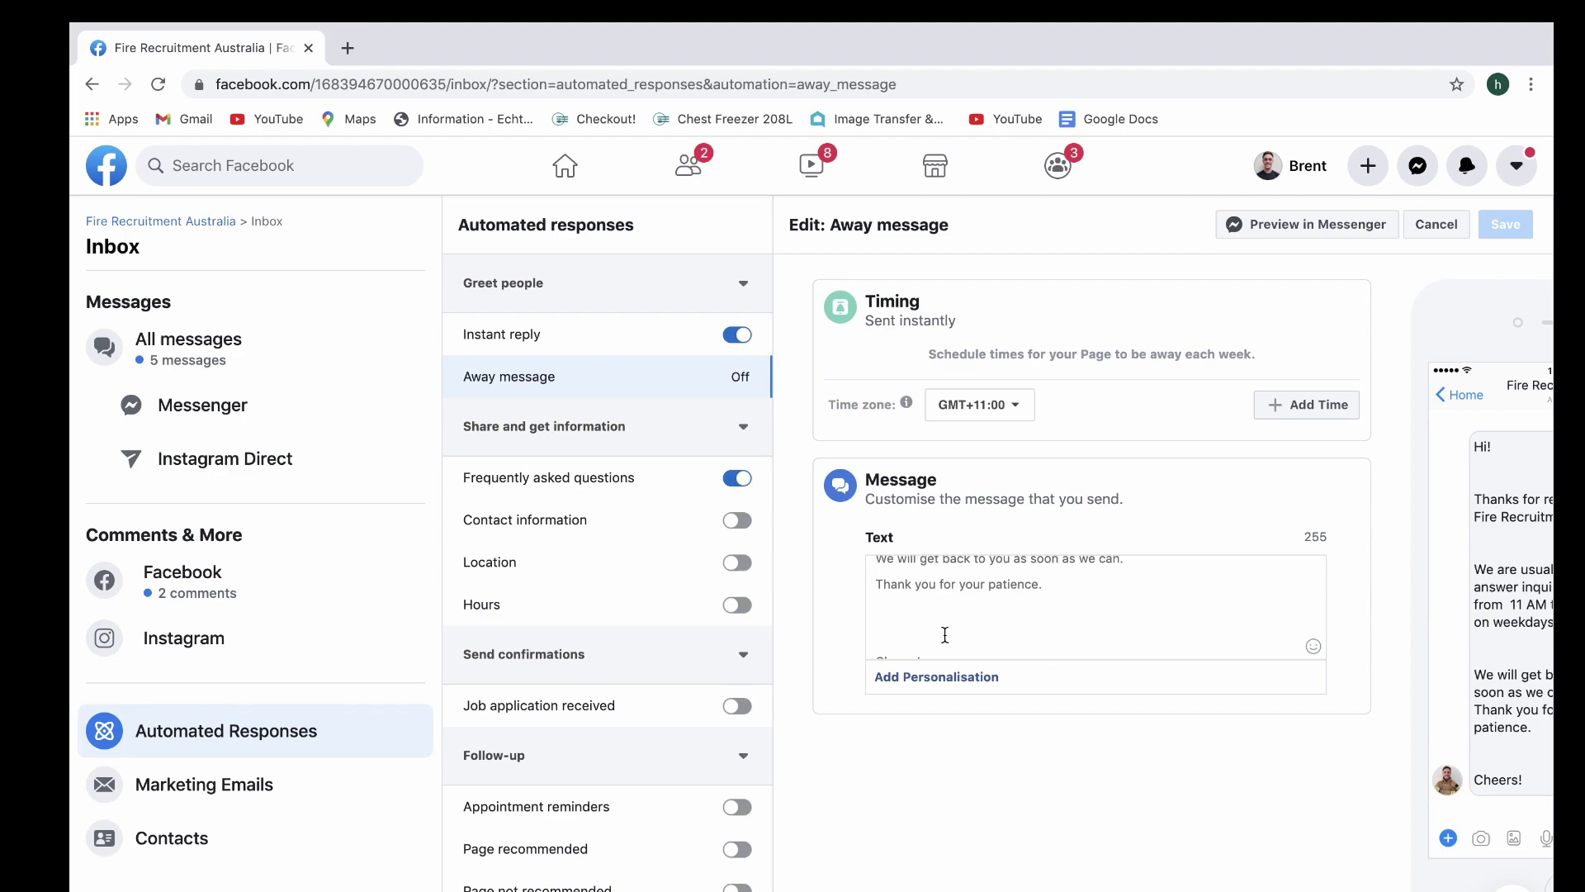
Replace the text after 'Hi!' with 'Thanks for reaching out. How can I help you today'
left_click(735, 485)
scroll(1015, 651, "down", 2)
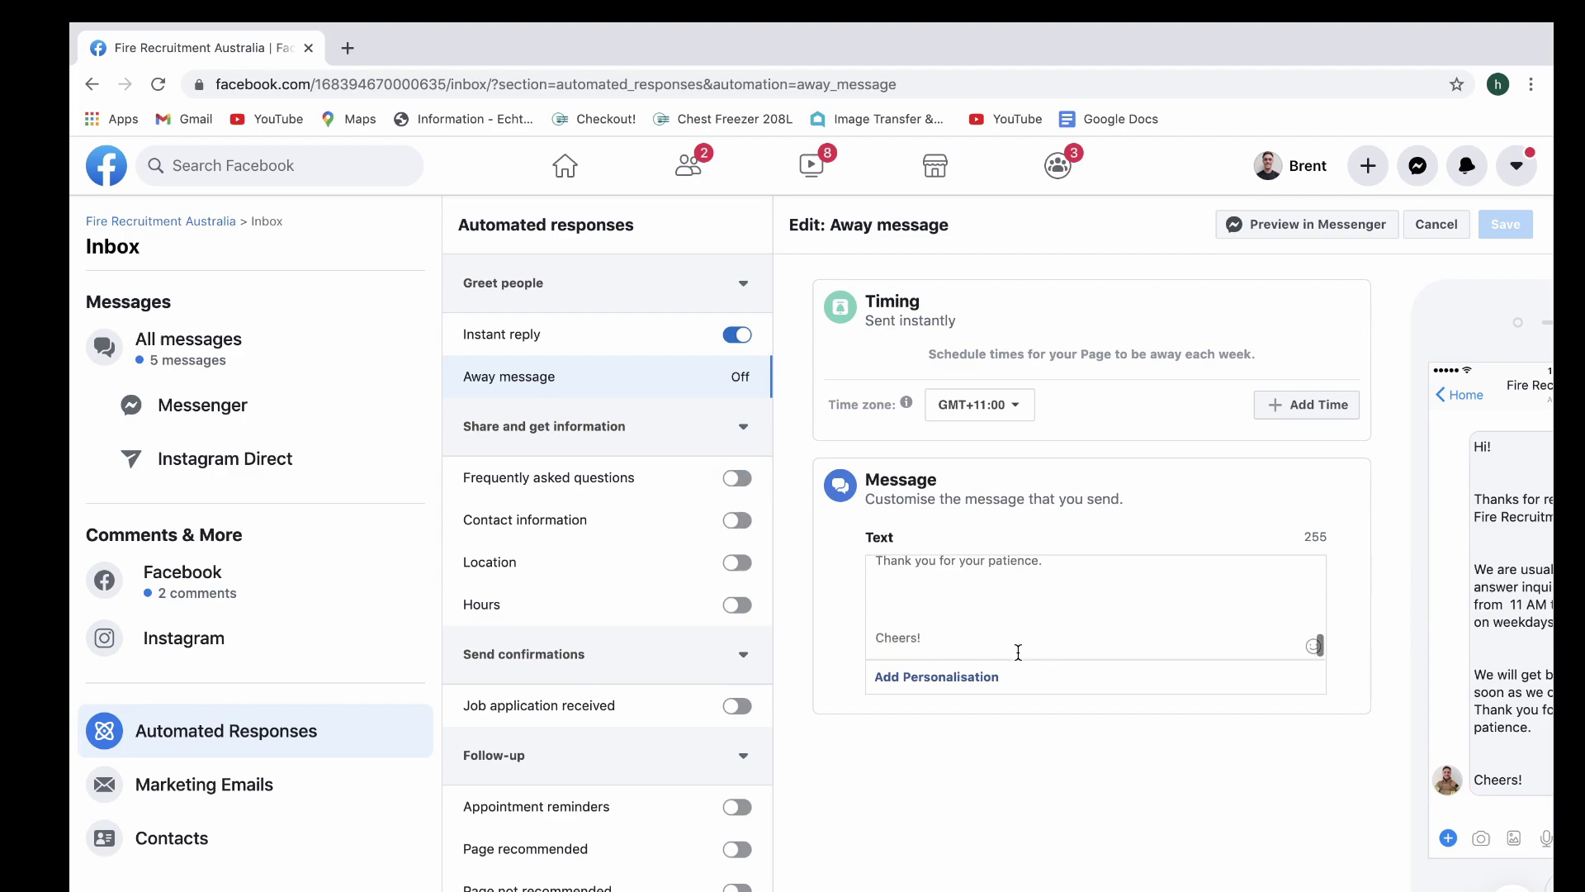
left_click_drag(983, 651, 886, 533)
left_click(927, 601)
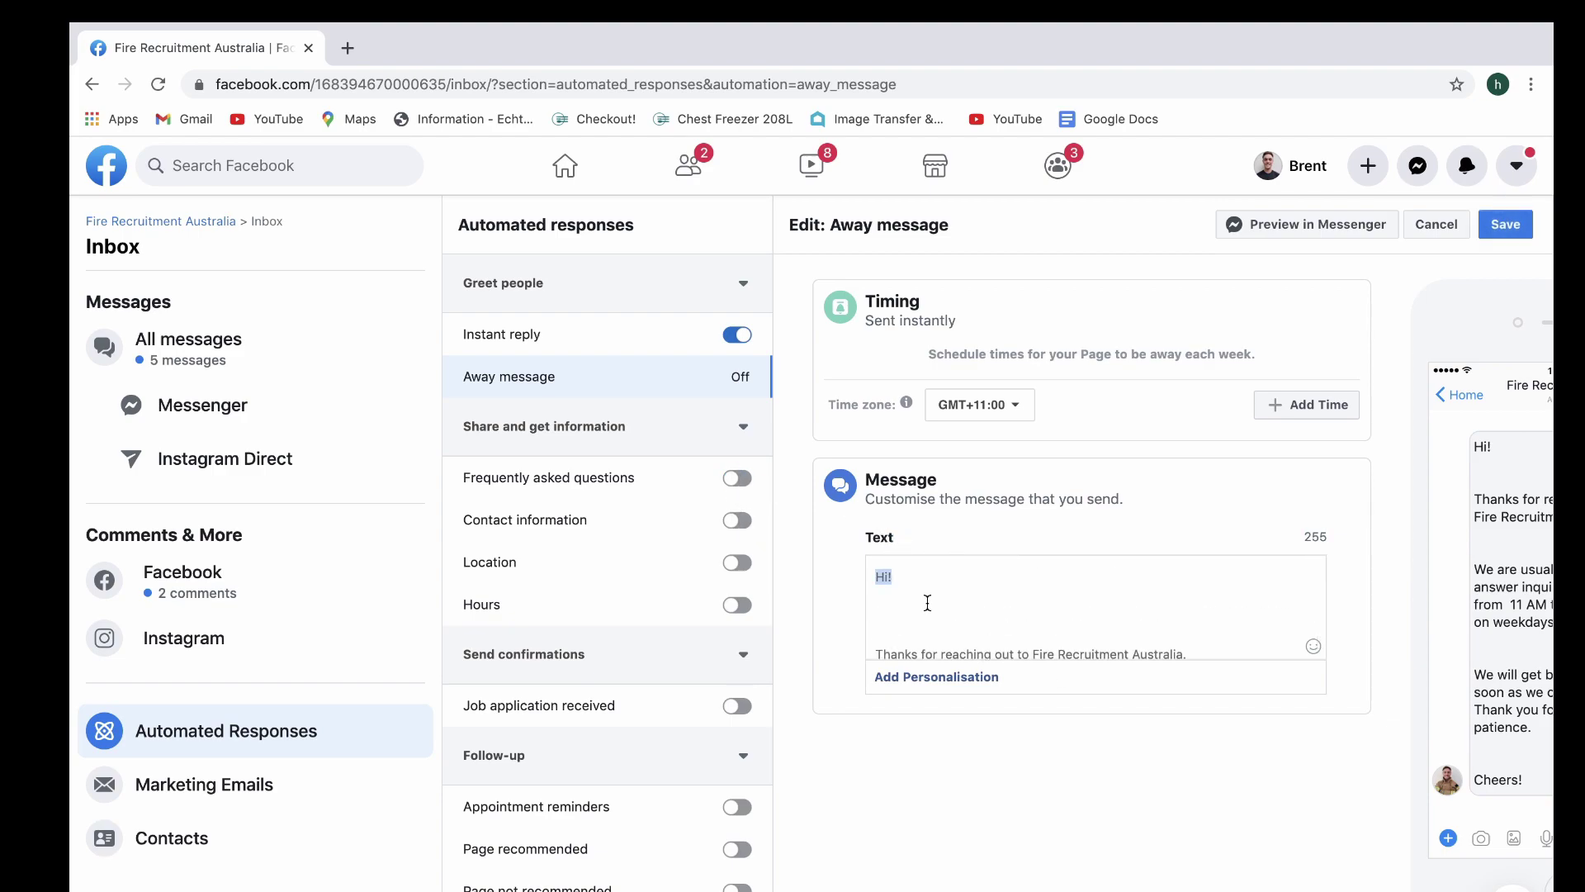
scroll(927, 615, "down", 4)
left_click_drag(926, 642, 884, 603)
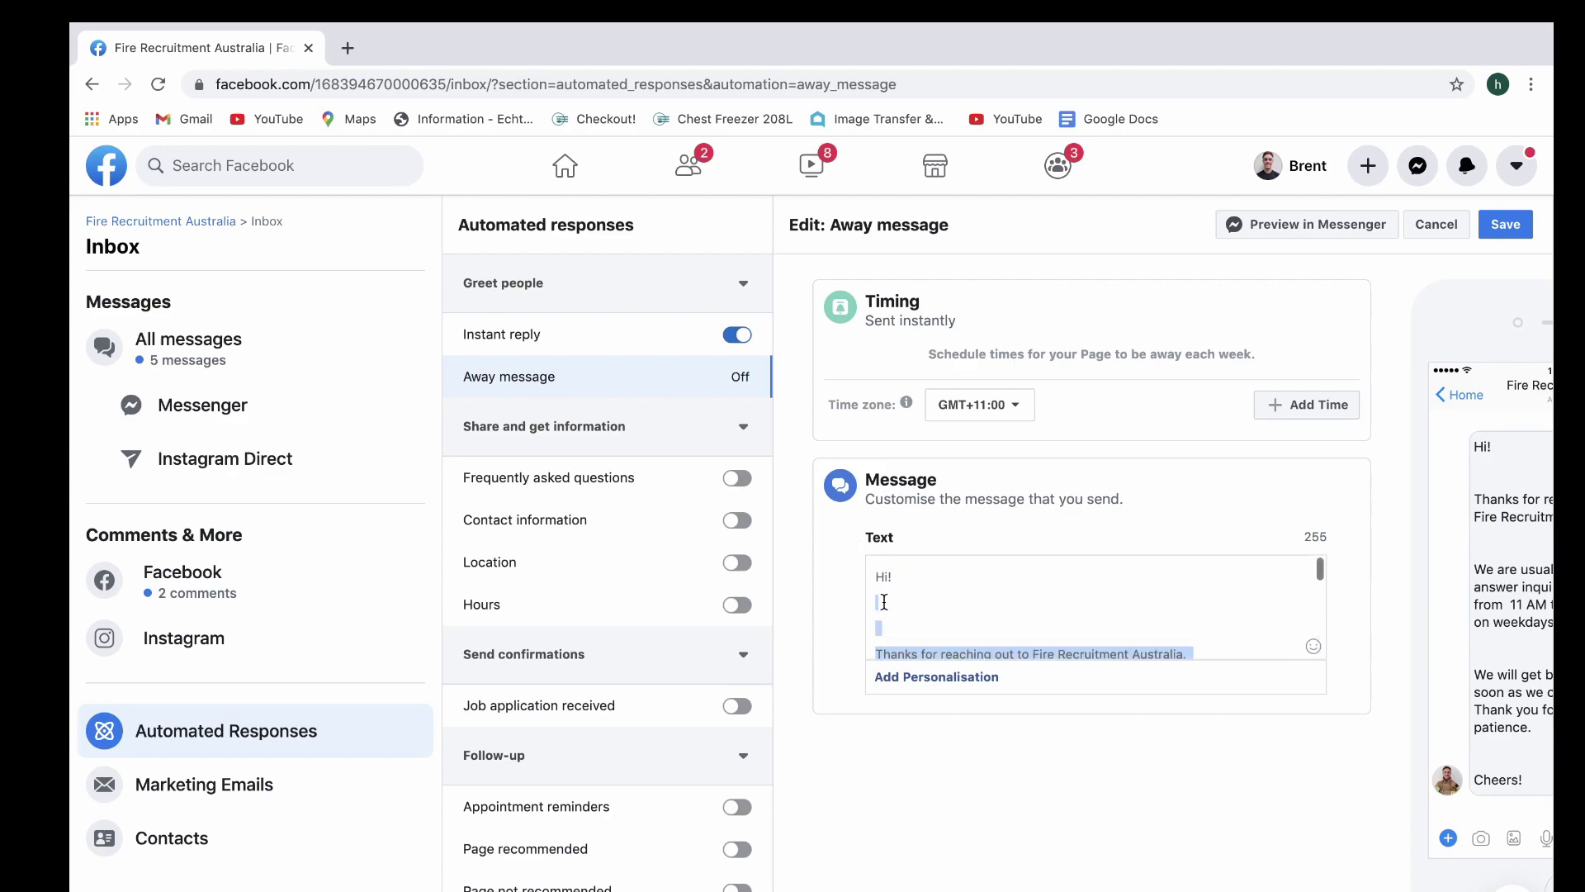
key("BackSpace")
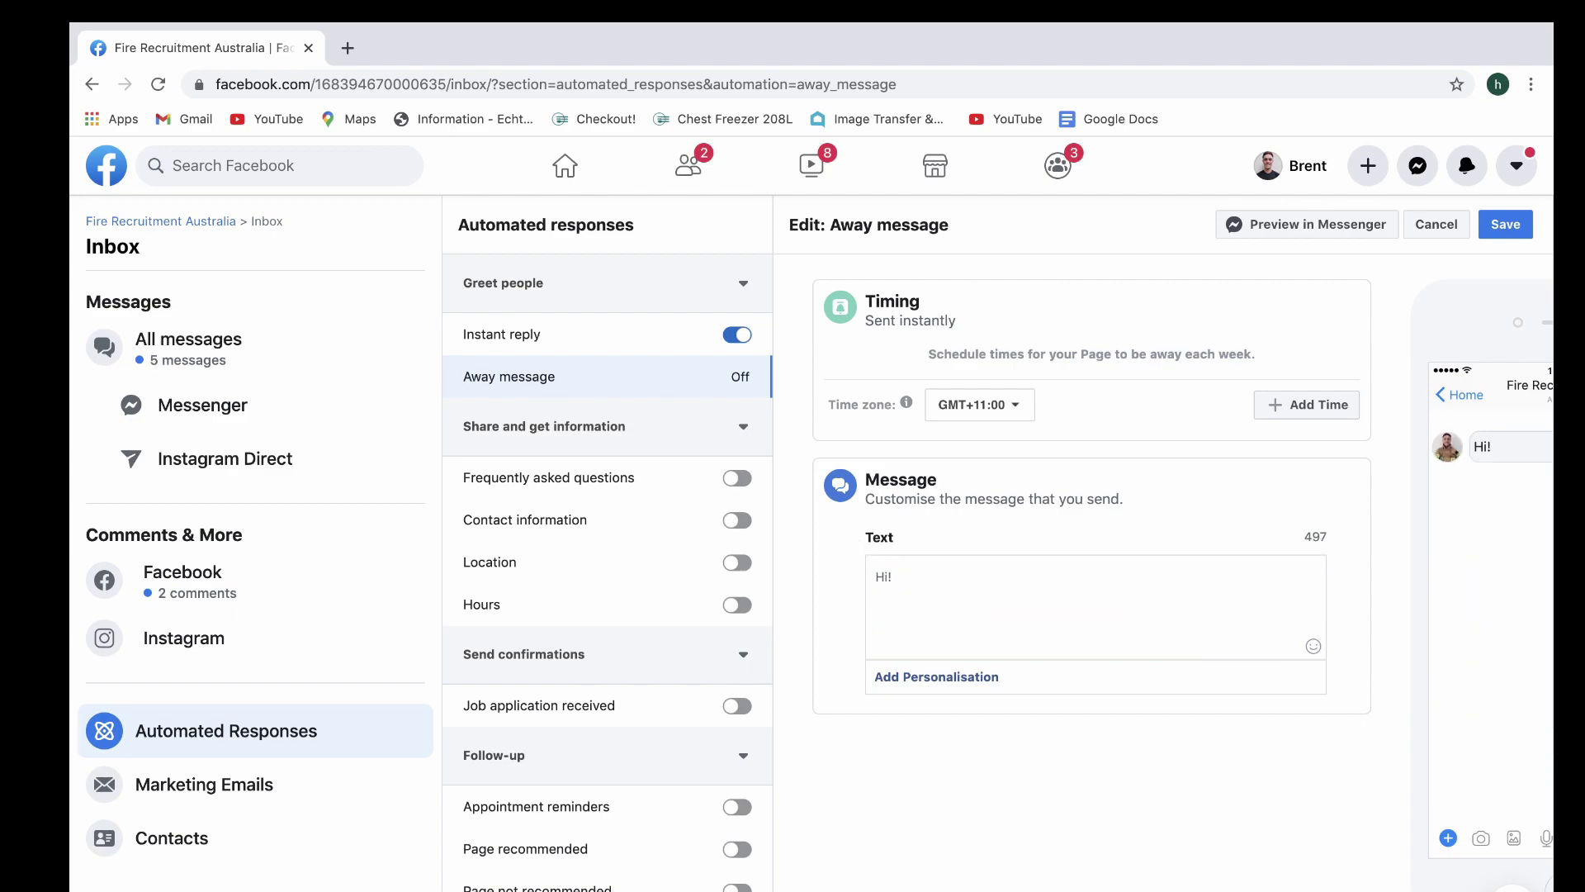
key("Return")
type("Than")
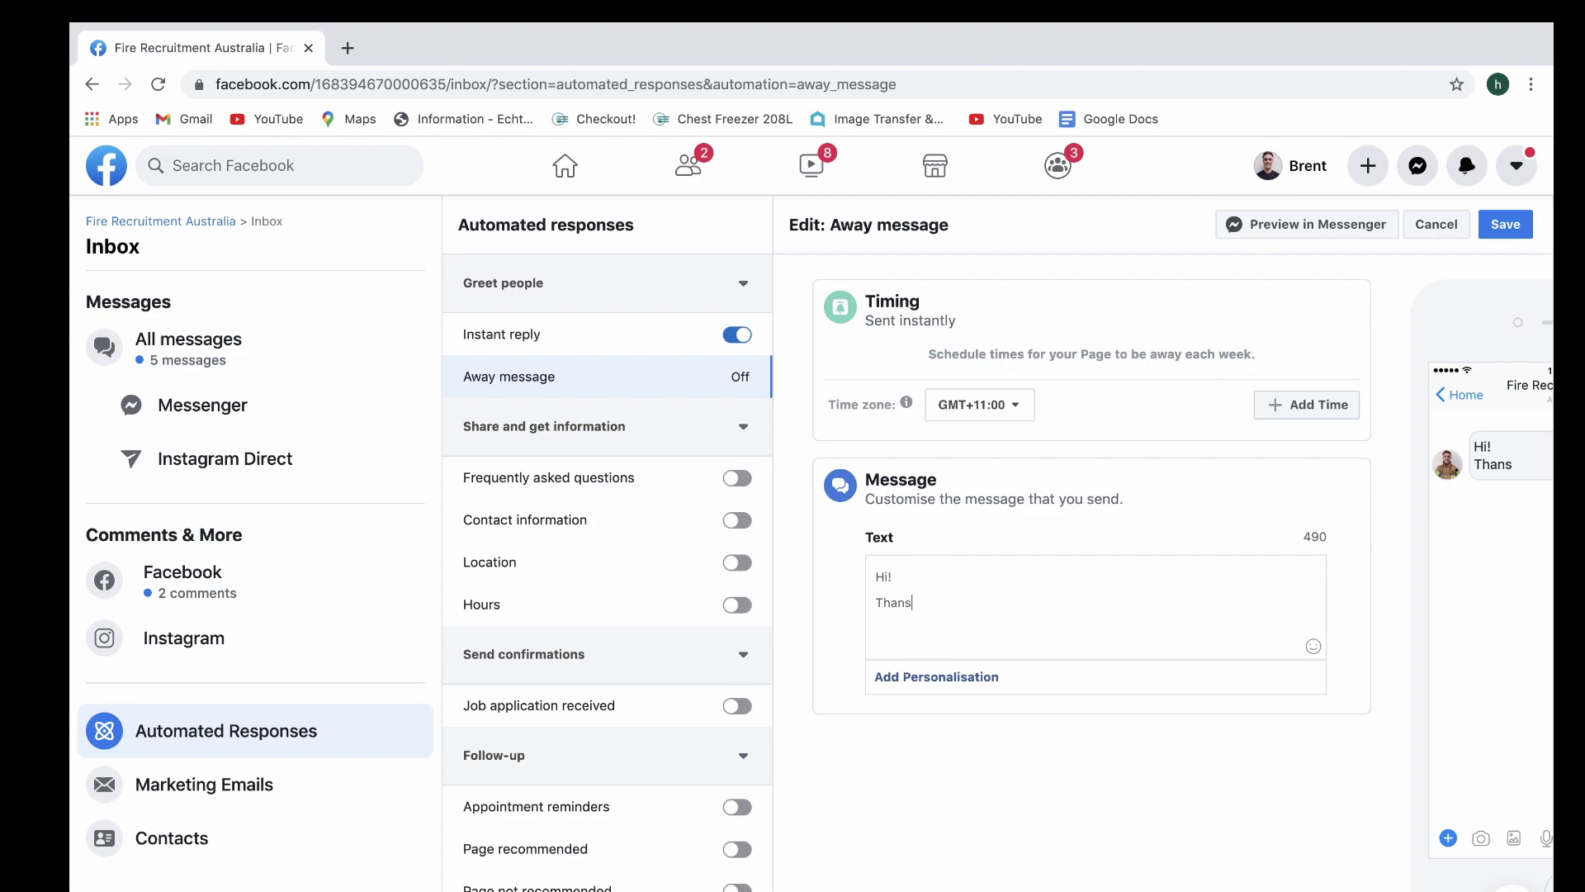
type("ks for reaching out.  How can ")
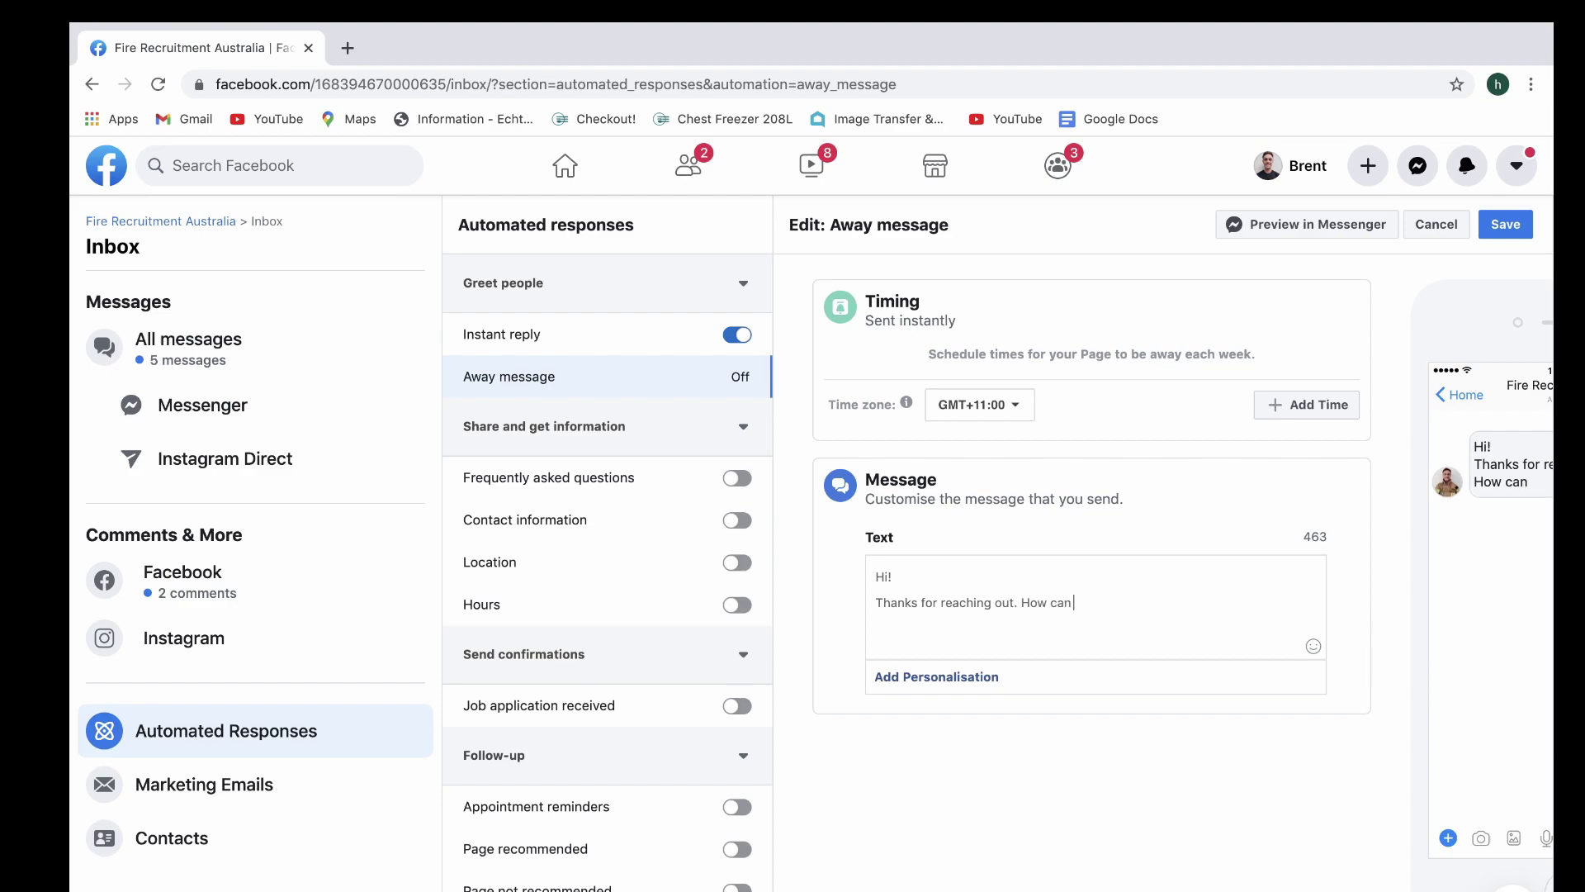
type("I help you today")
Finish the question with '?', add a name sign-off, and add blank lines between parts
scroll(1376, 610, "up", 5)
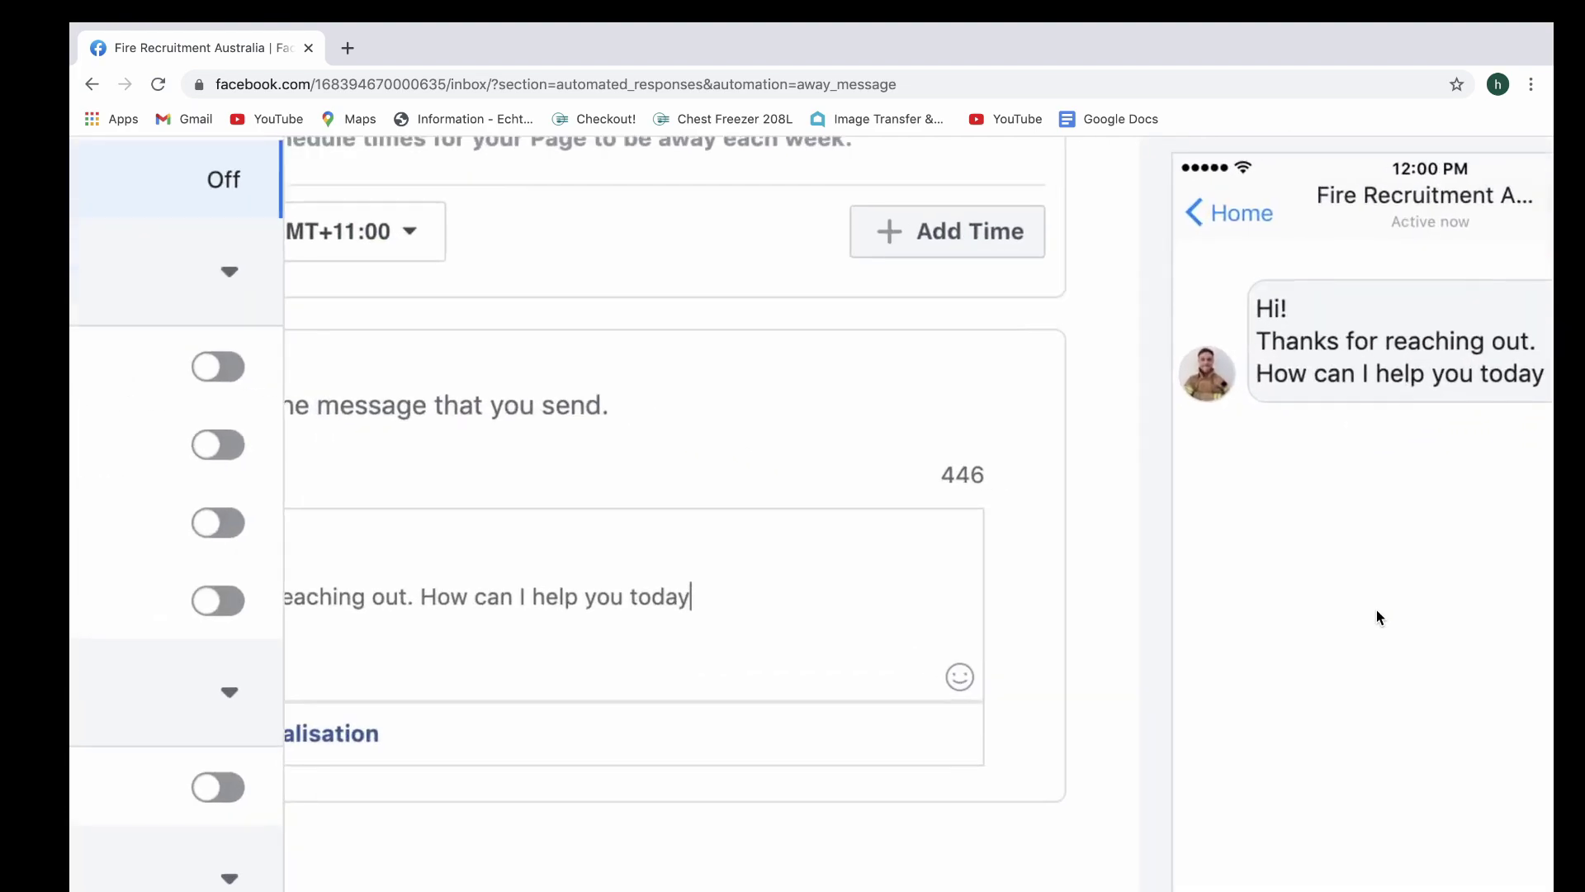
scroll(1375, 609, "right", 5)
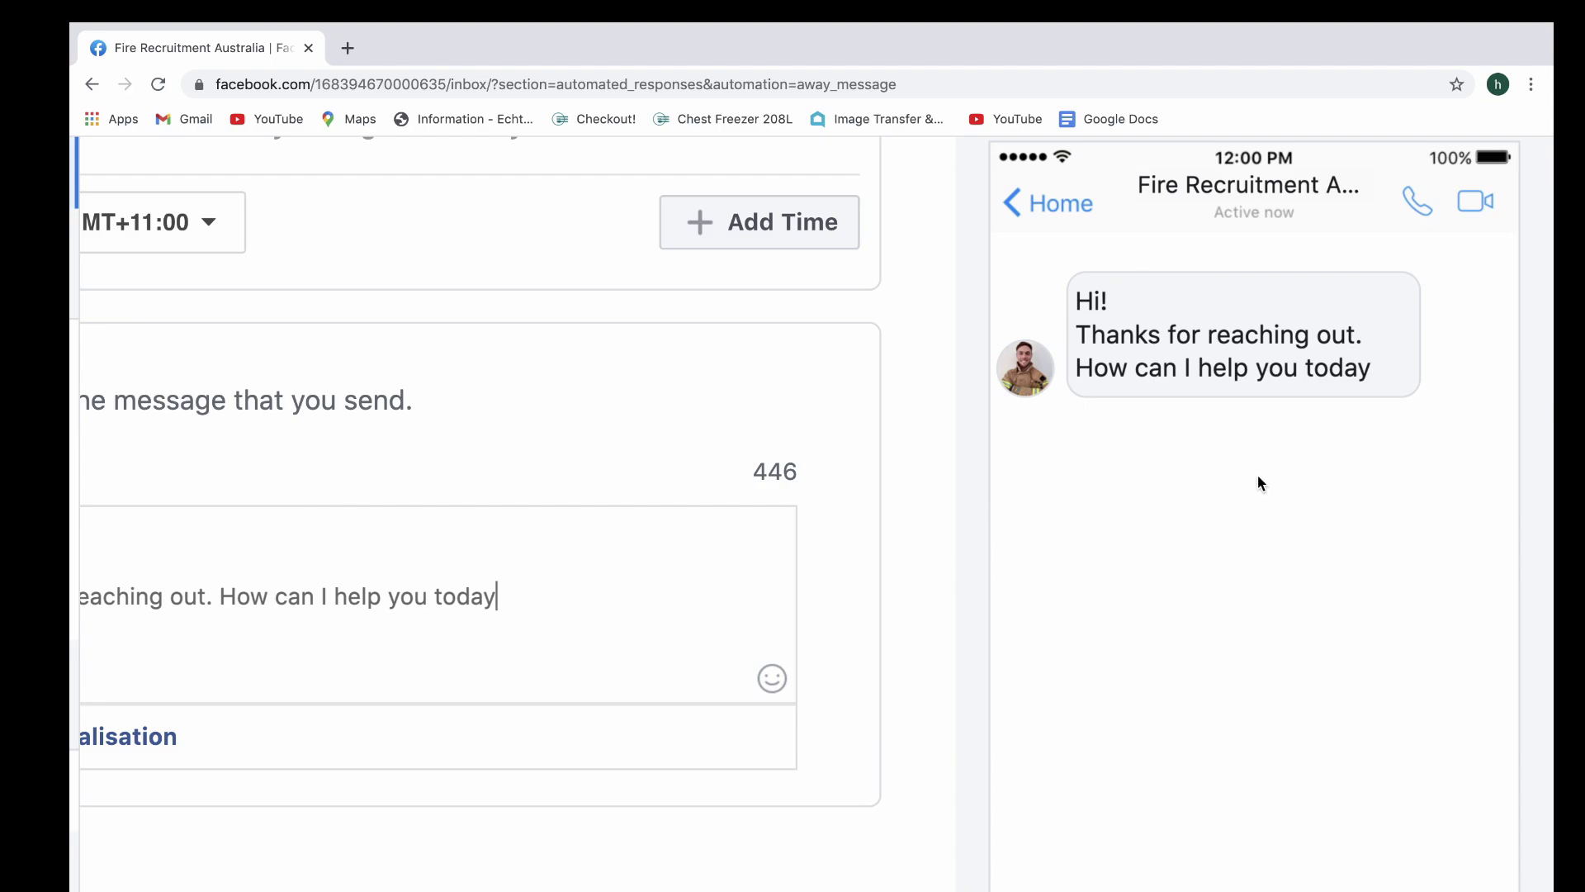
scroll(1258, 478, "down", 4)
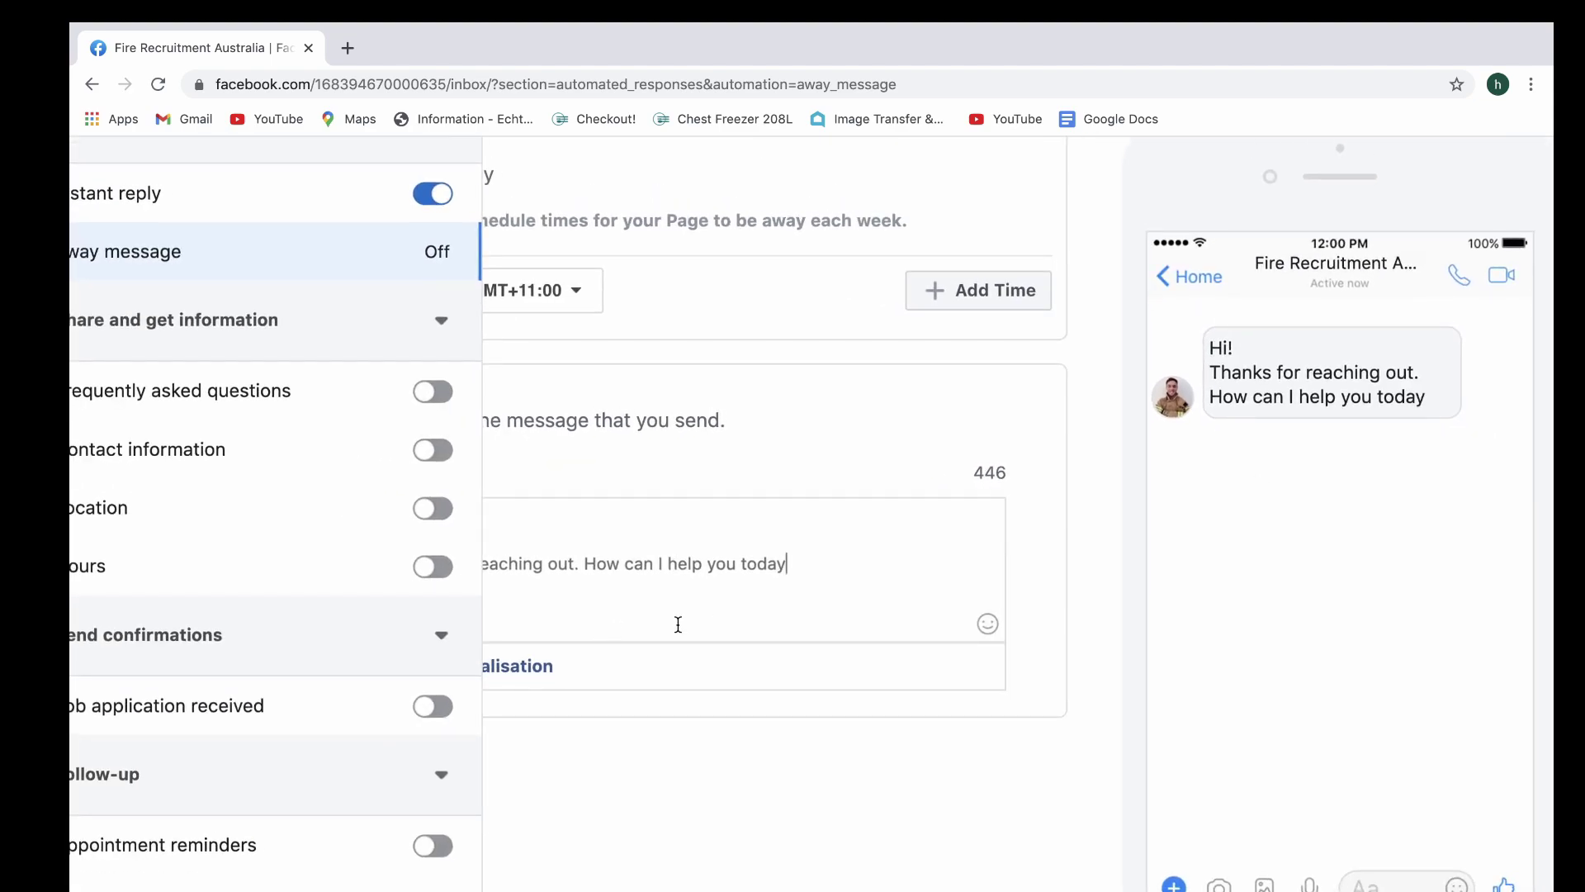
type("?")
key("Return")
key("Return")
type("Brent")
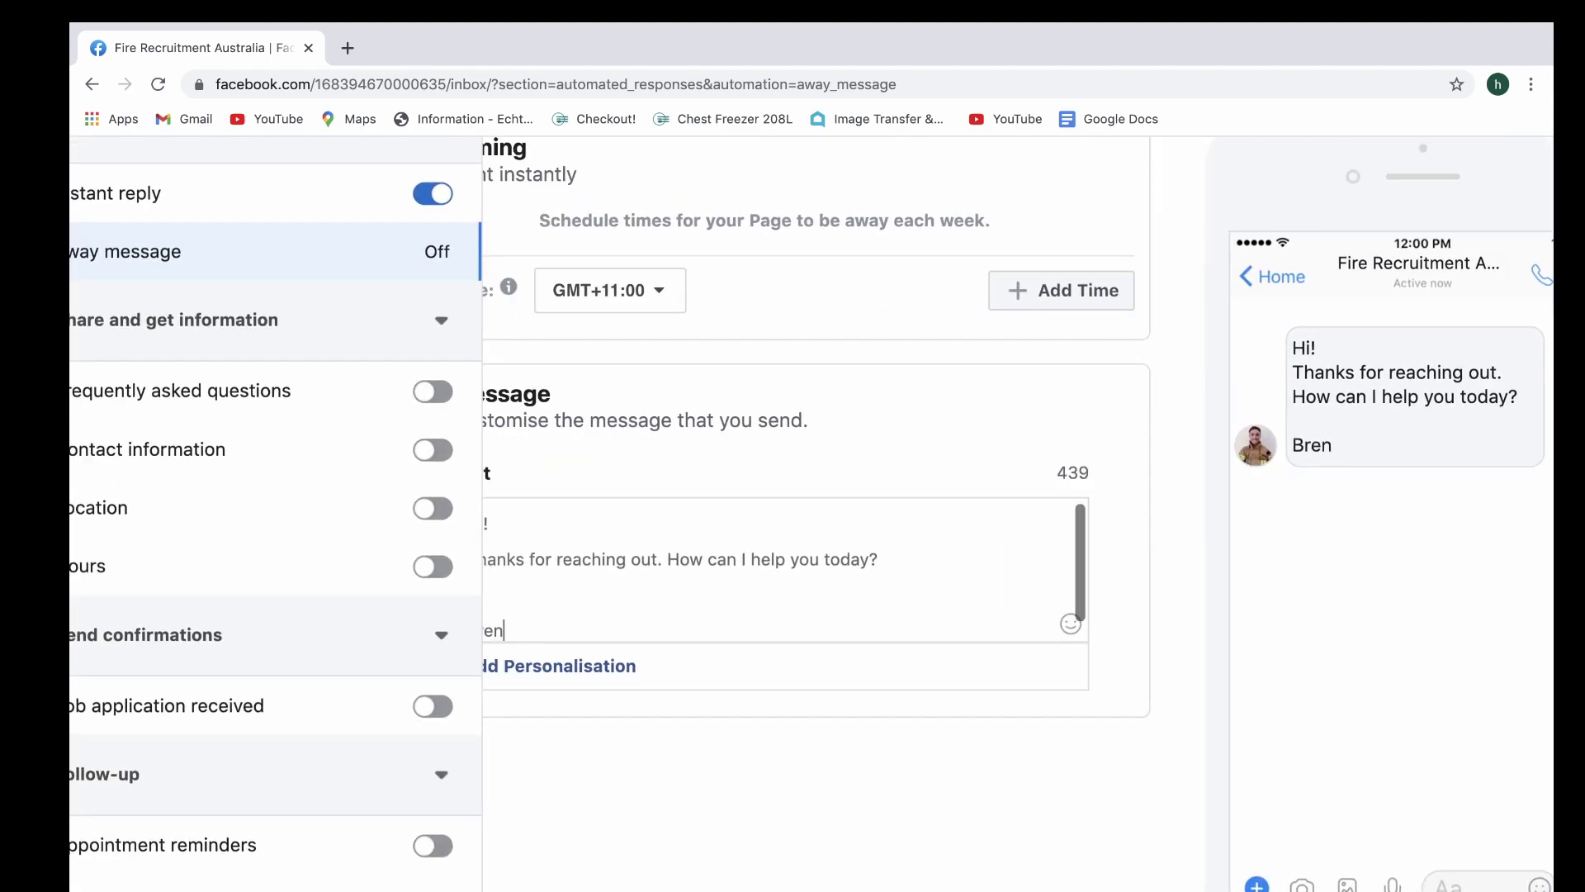
left_click(698, 524)
key("Return")
scroll(1063, 589, "right", 3)
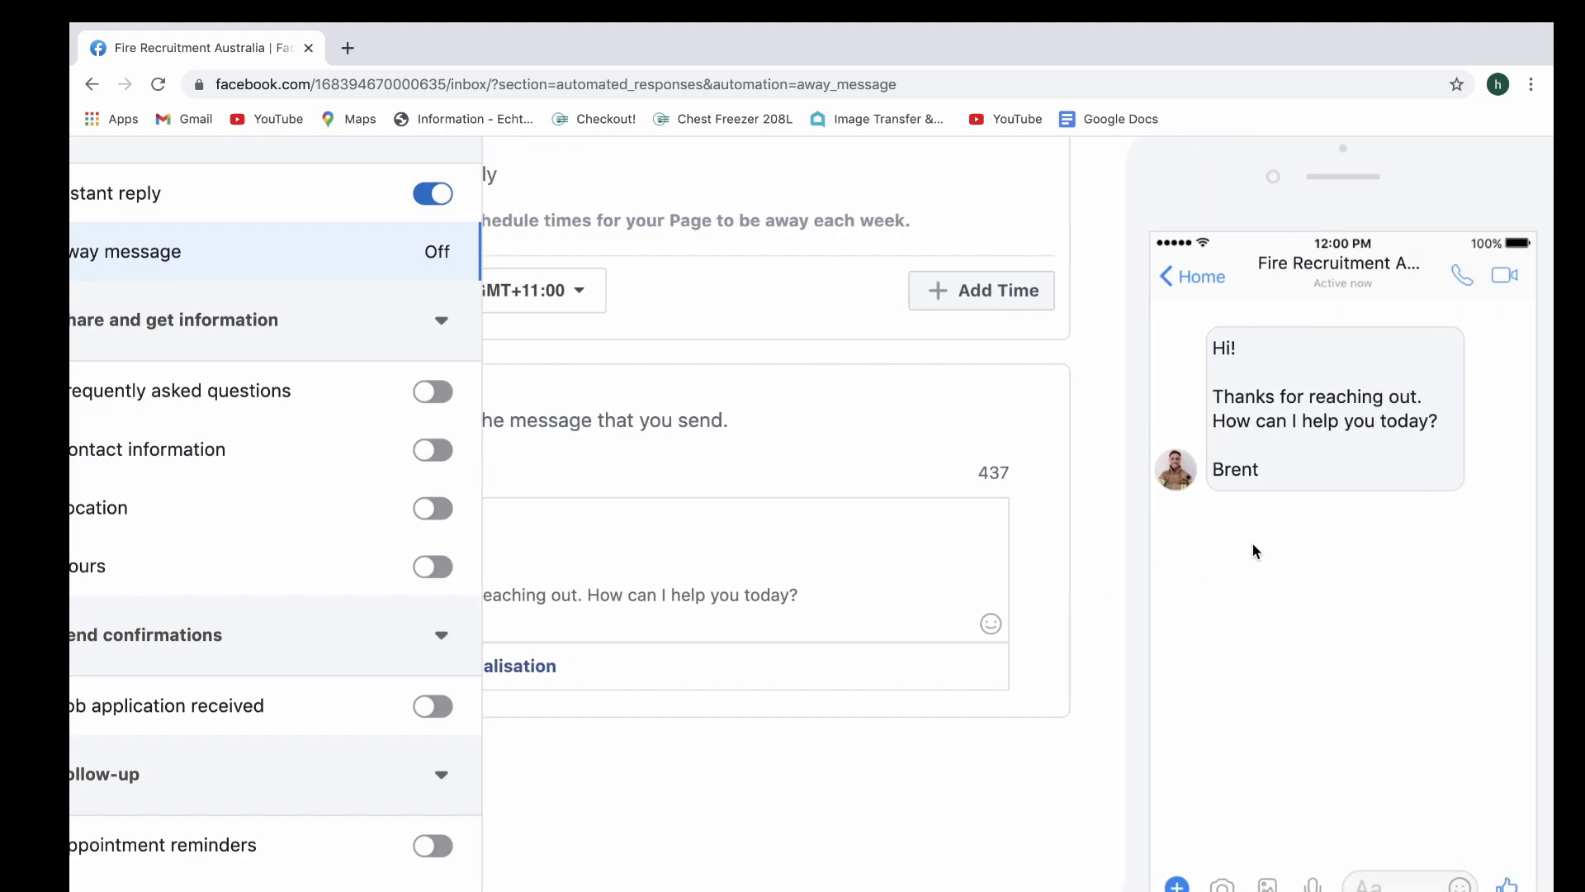
scroll(976, 665, "left", 5)
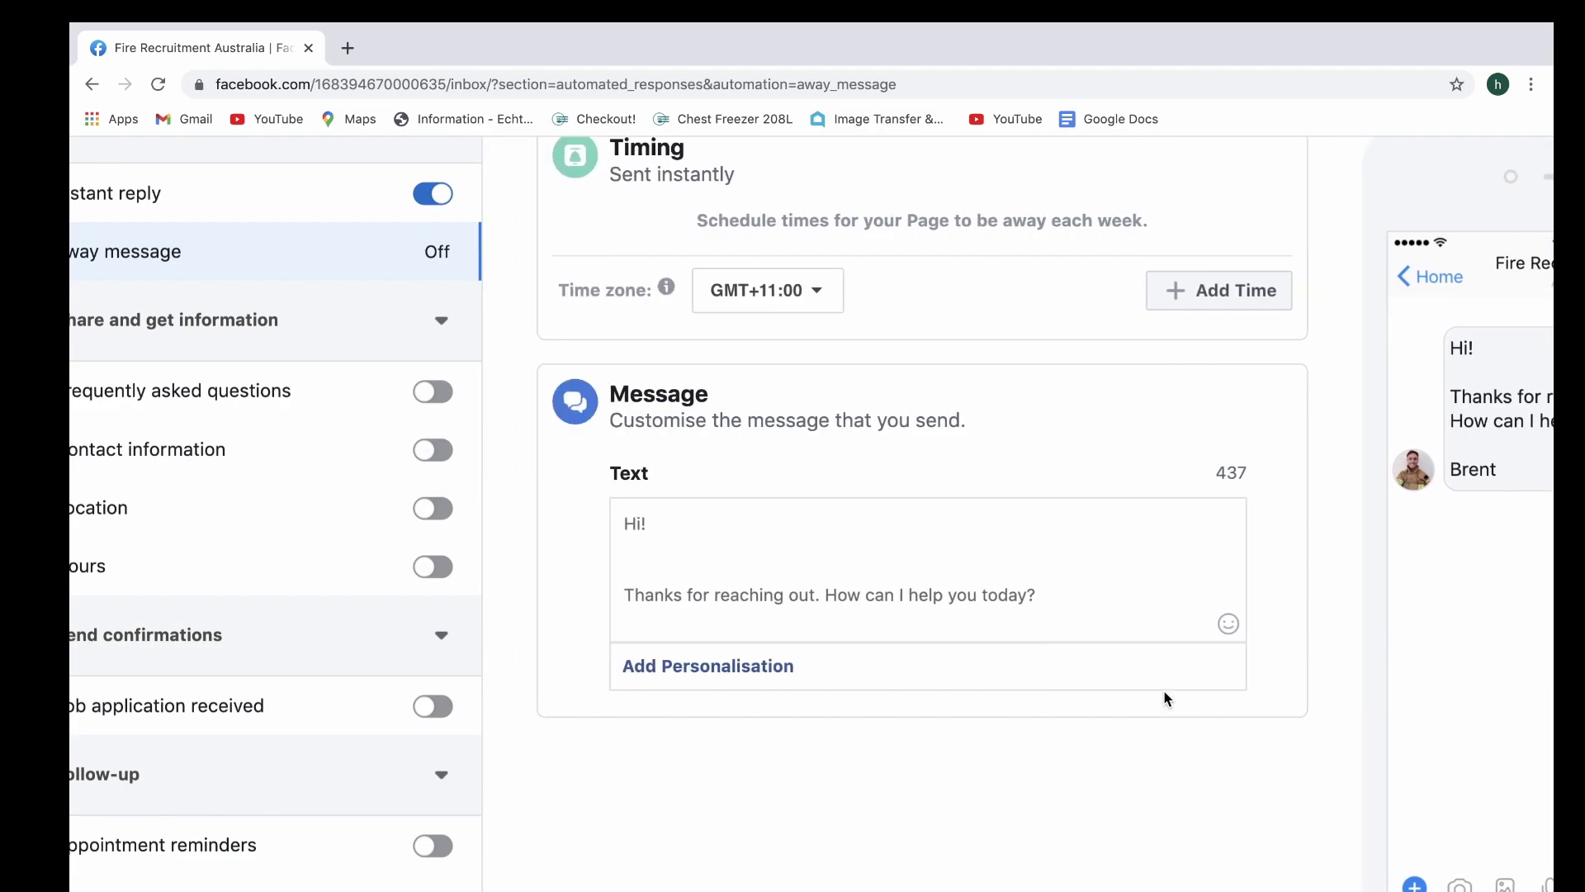
scroll(1164, 691, "down", 5)
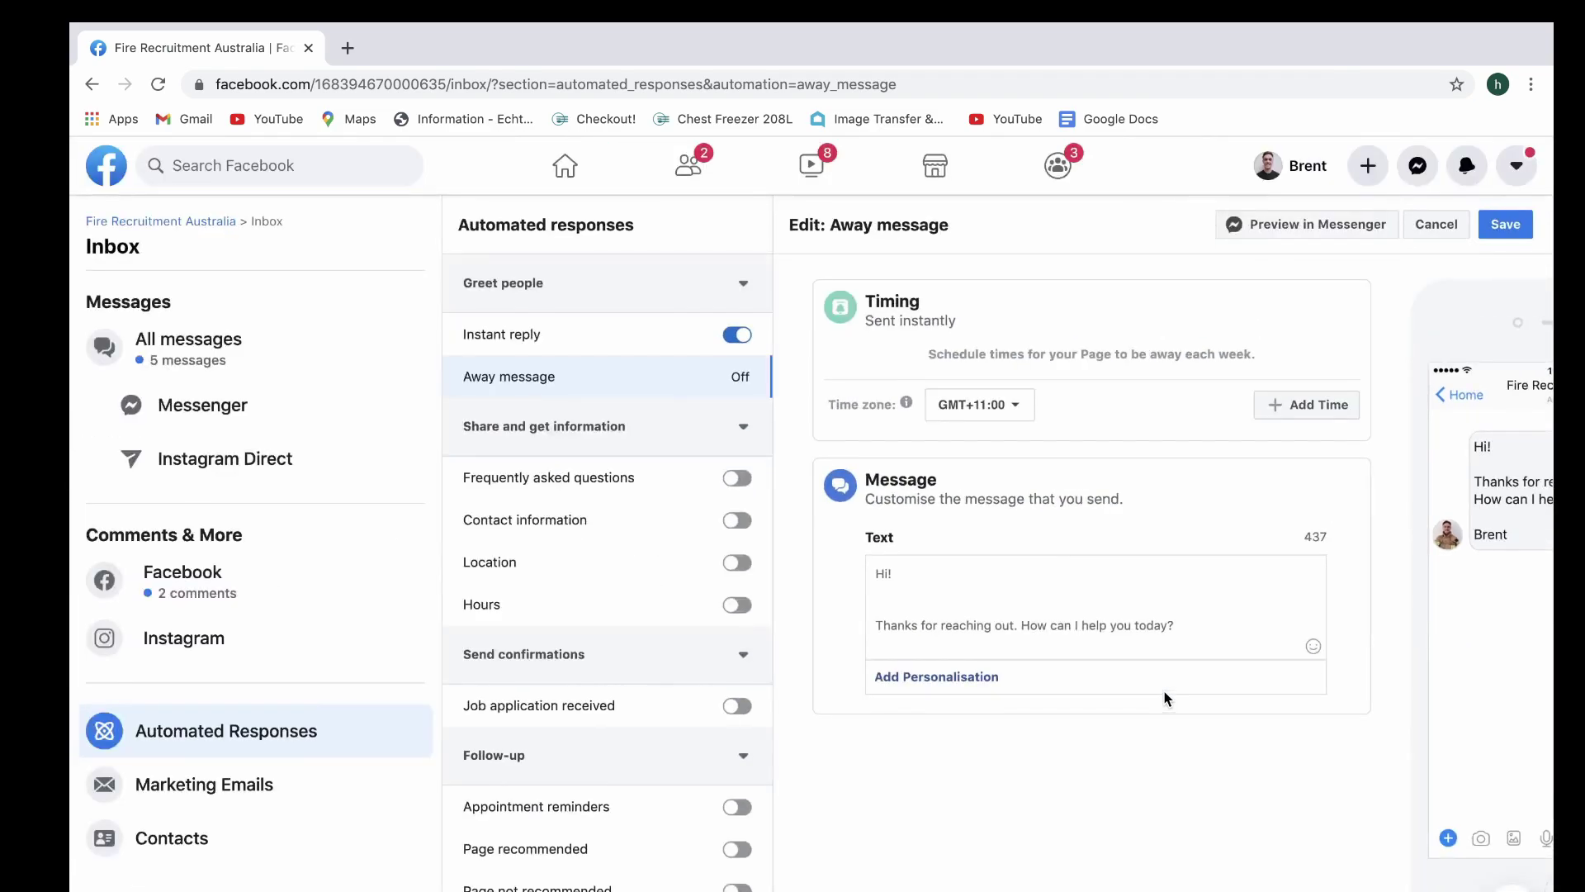
Save the away message and send a preview of it to Messenger
left_click(1505, 226)
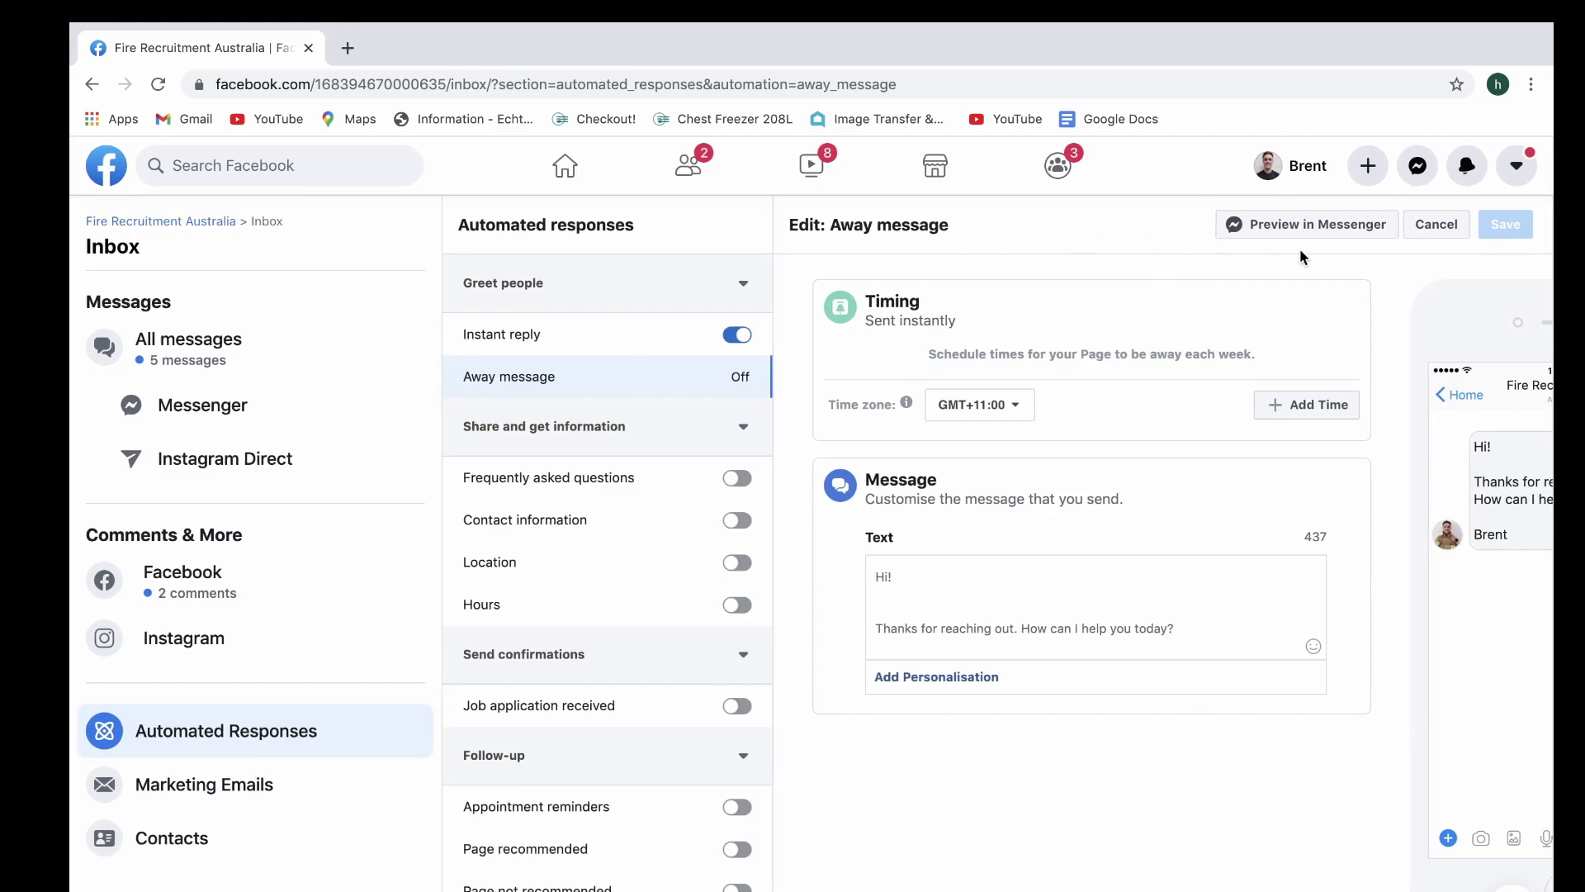
left_click(1308, 226)
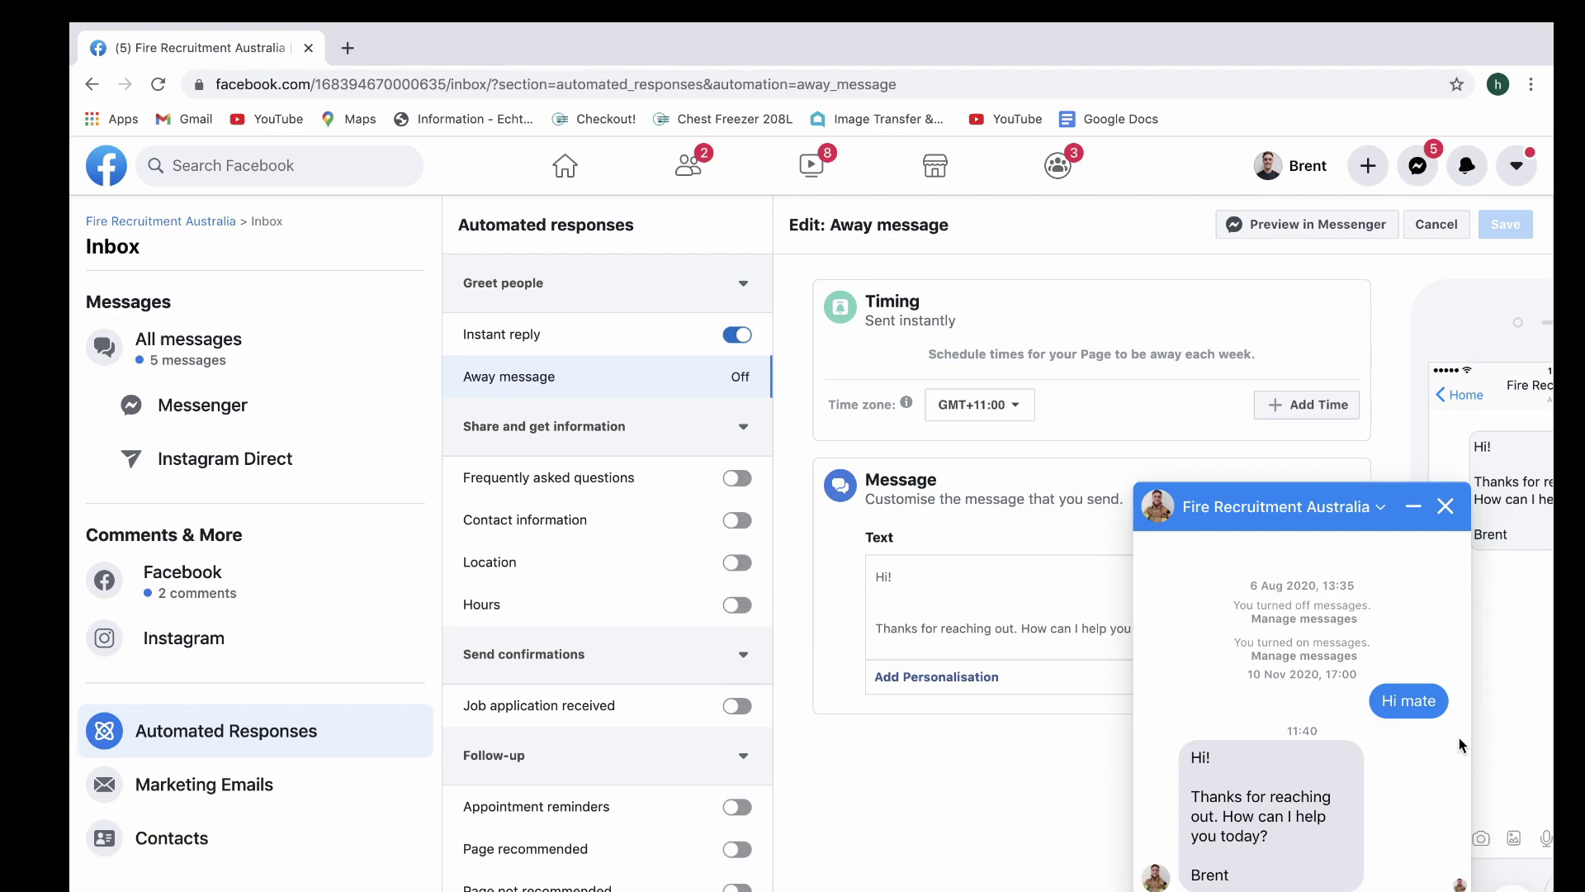
Replace the question with 'We aim to reply within 24 hours...' and the business contact e-mail
left_click(1445, 507)
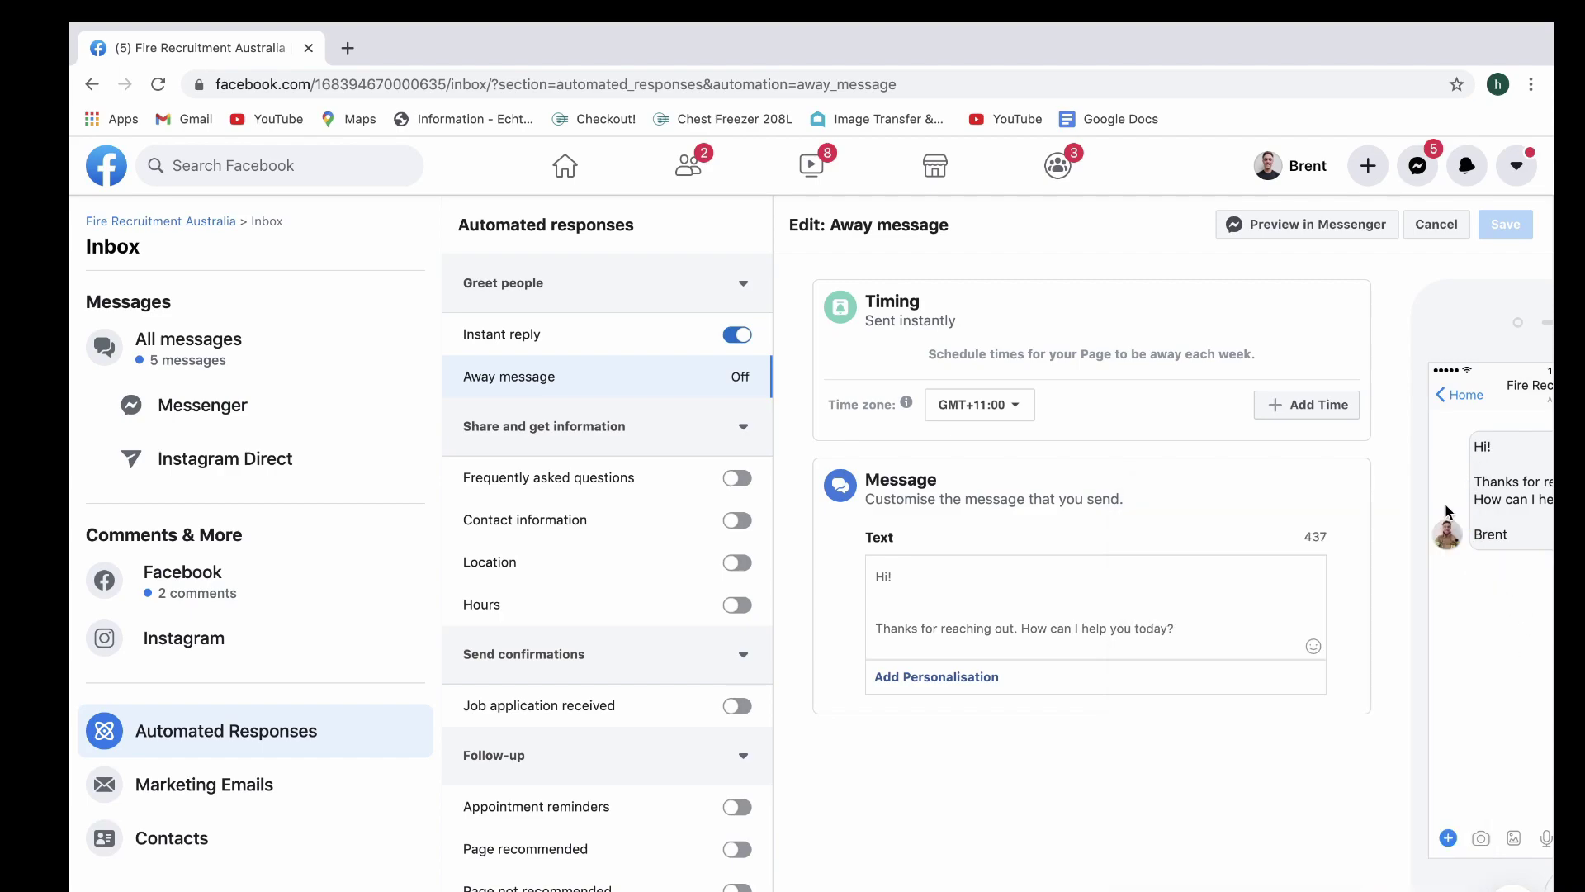
scroll(1048, 619, "down", 1)
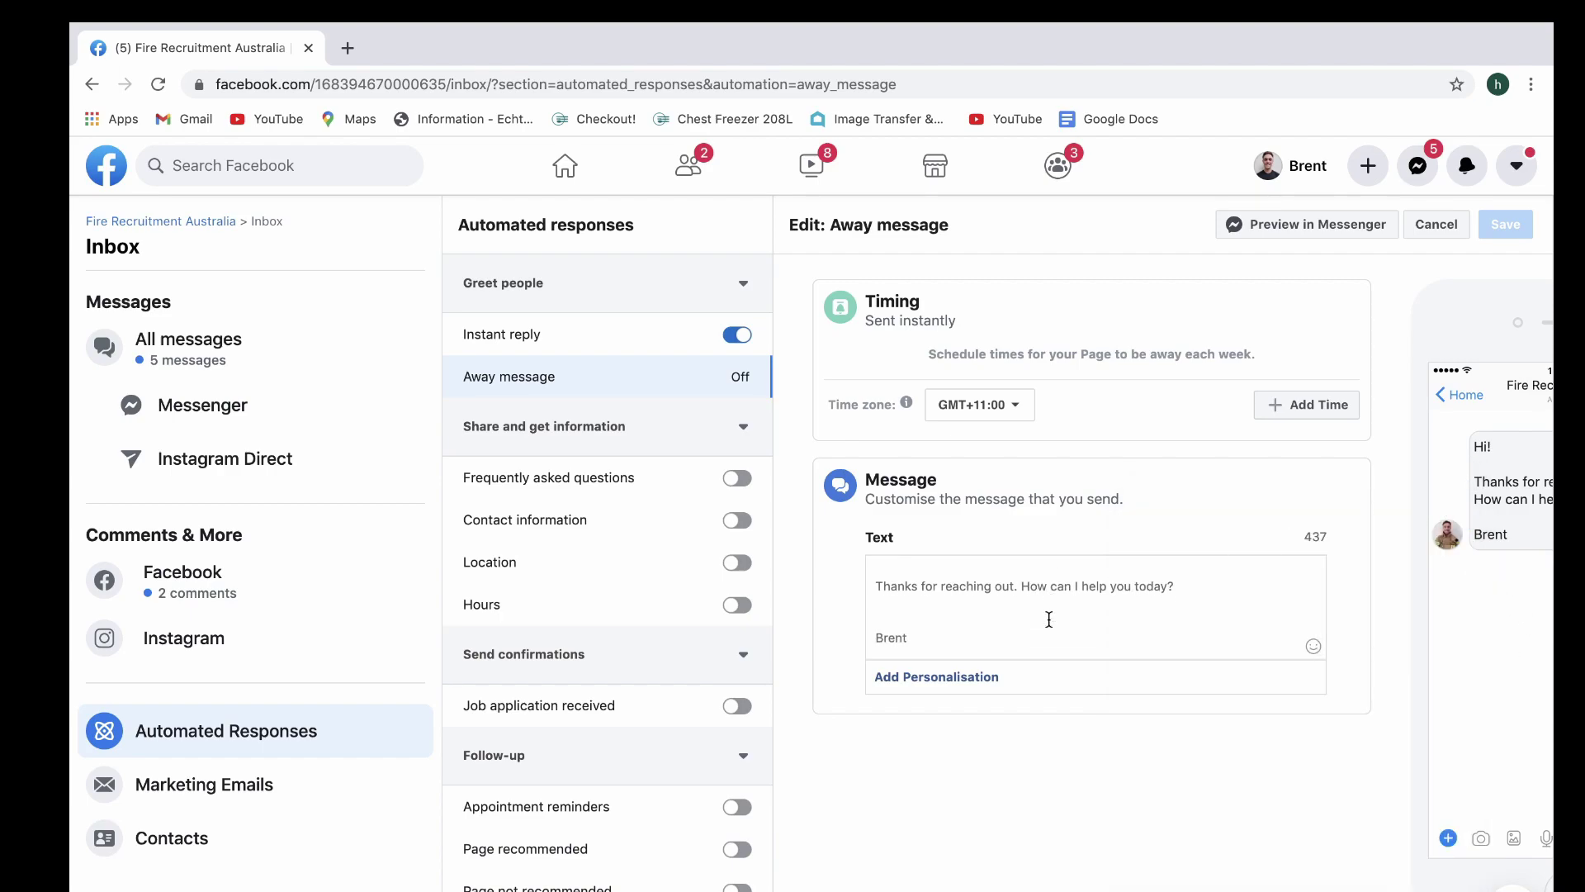
left_click_drag(1188, 585, 1022, 585)
key("BackSpace")
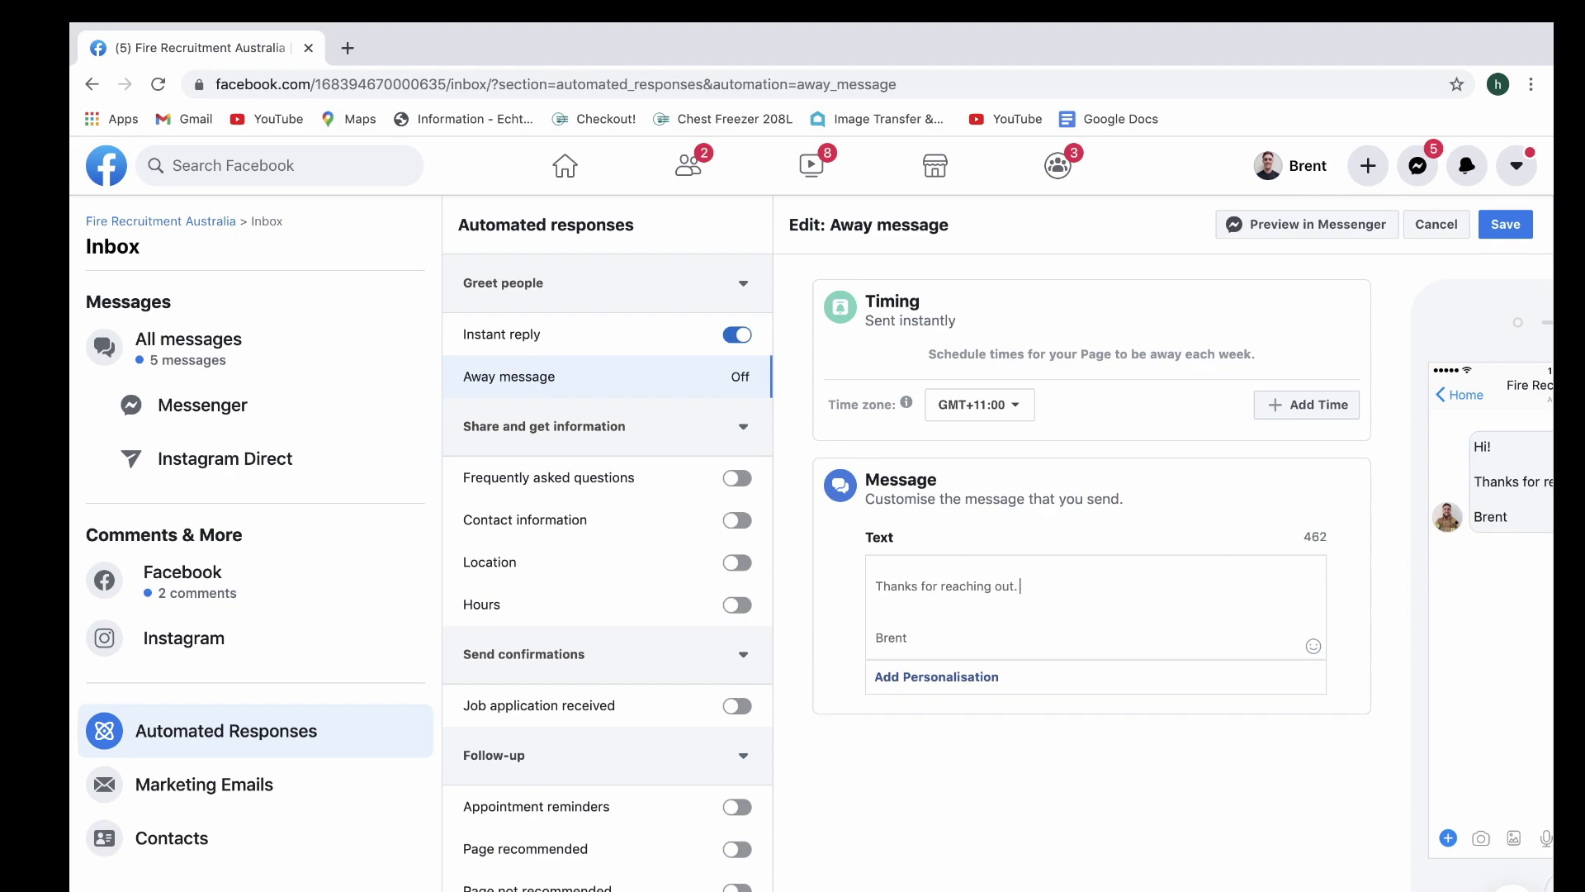
type("We aim to reply")
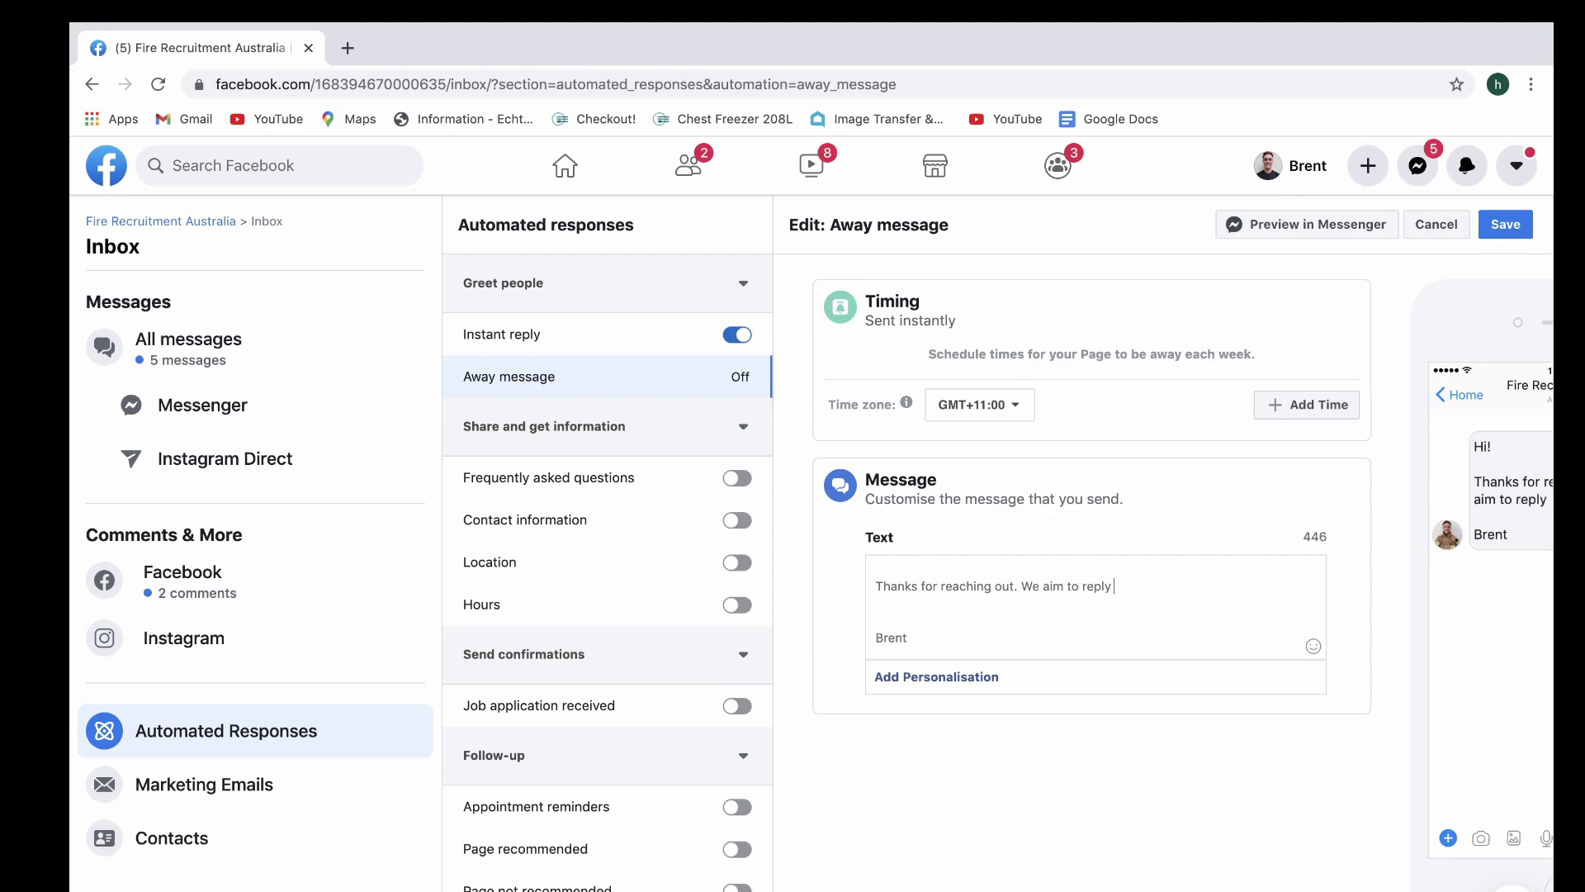
type(" within 24 hours. If you haven")
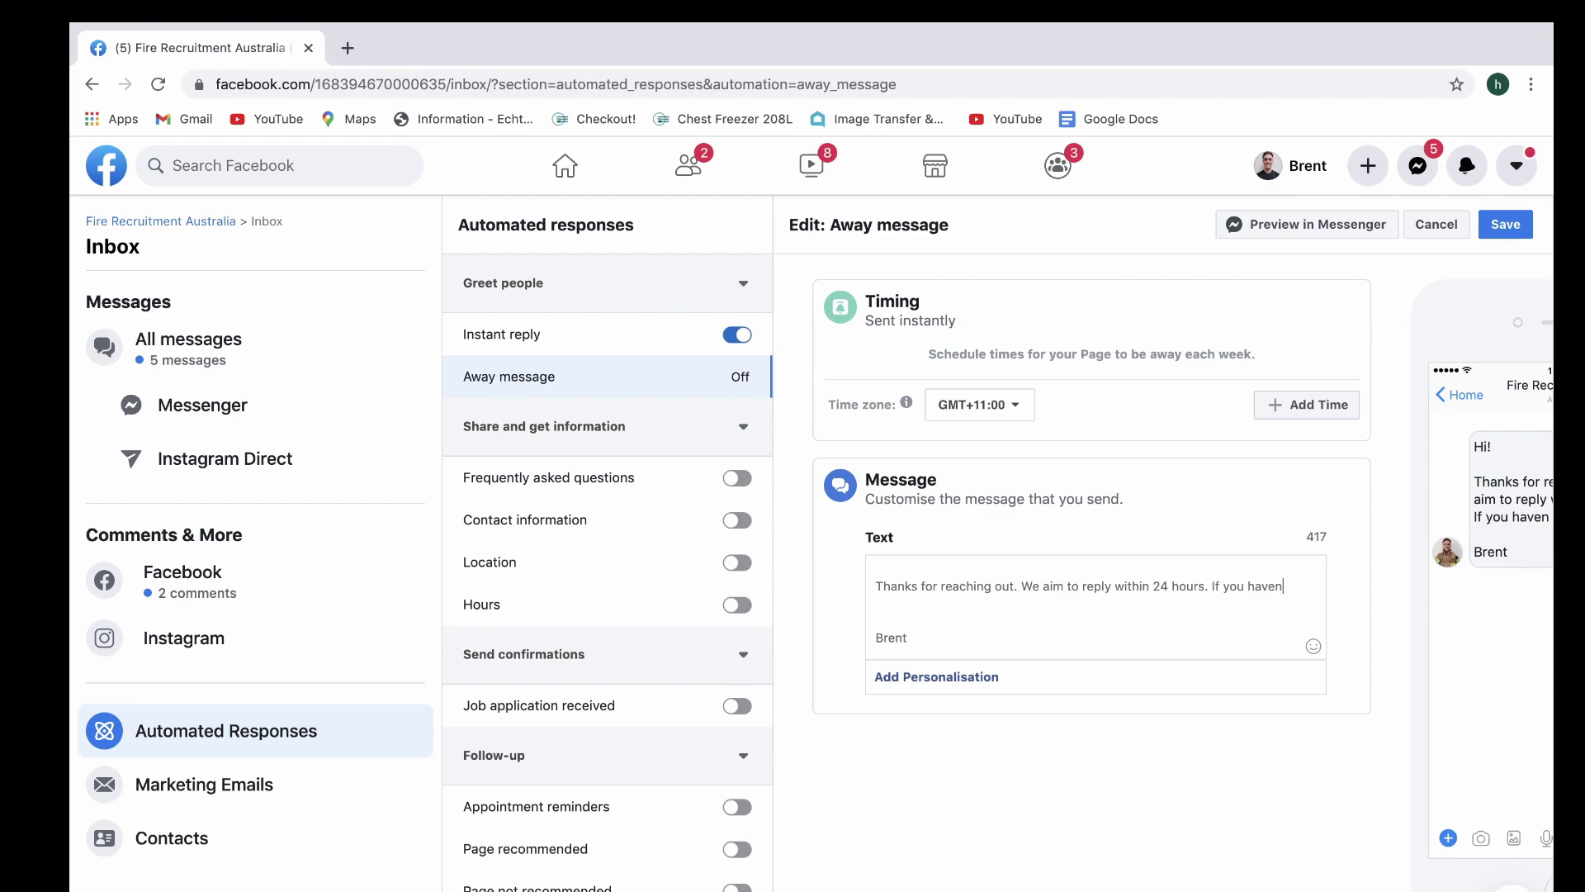
type("'t received a response y")
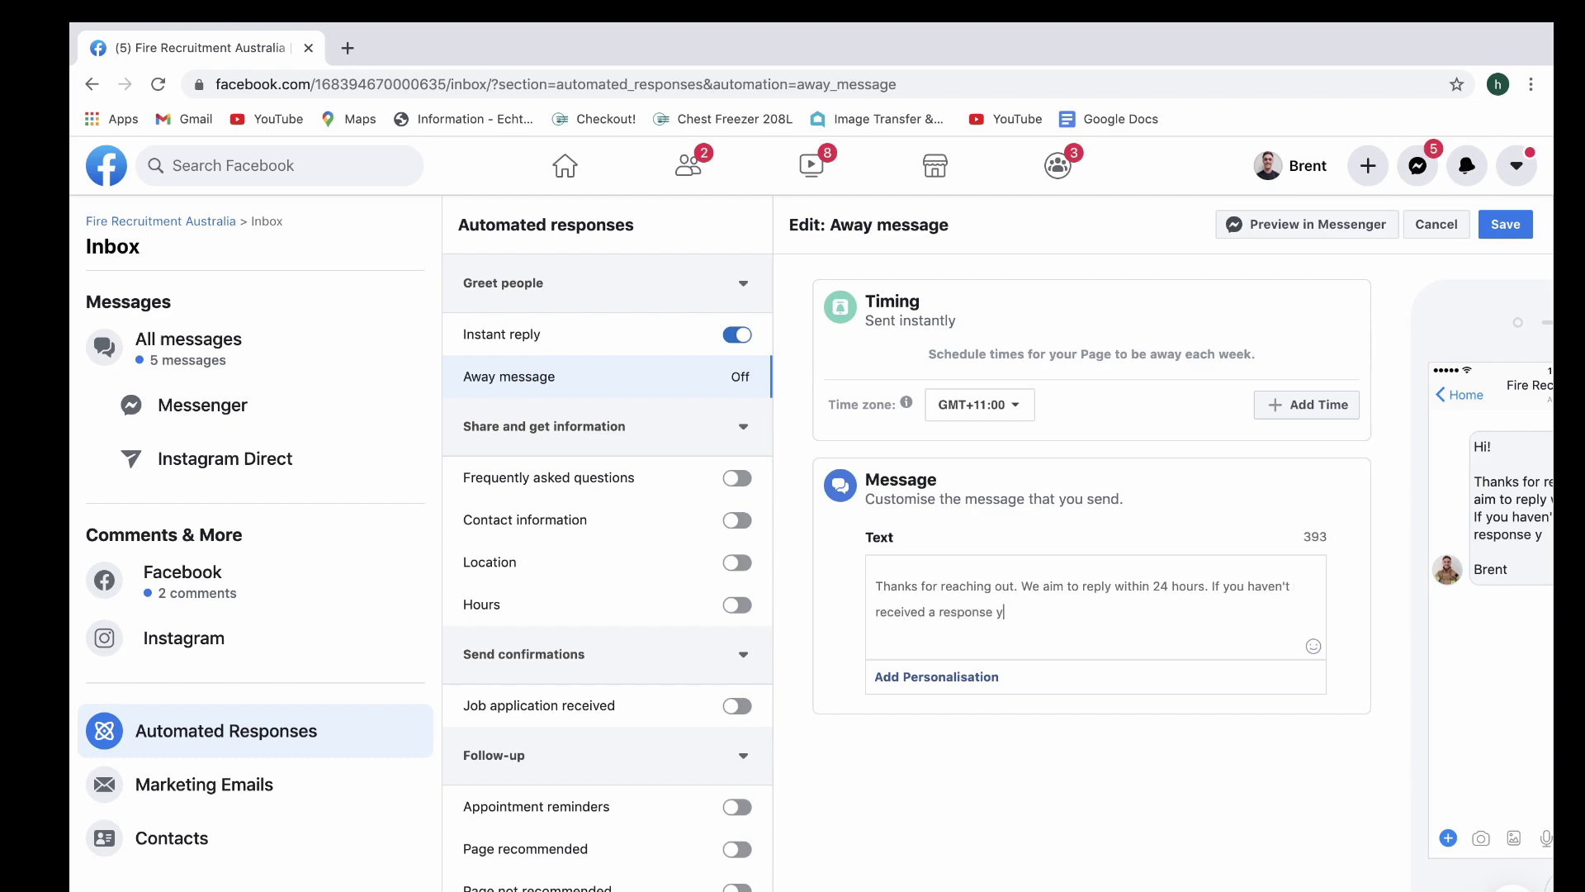
key("BackSpace")
type("by then, email us at")
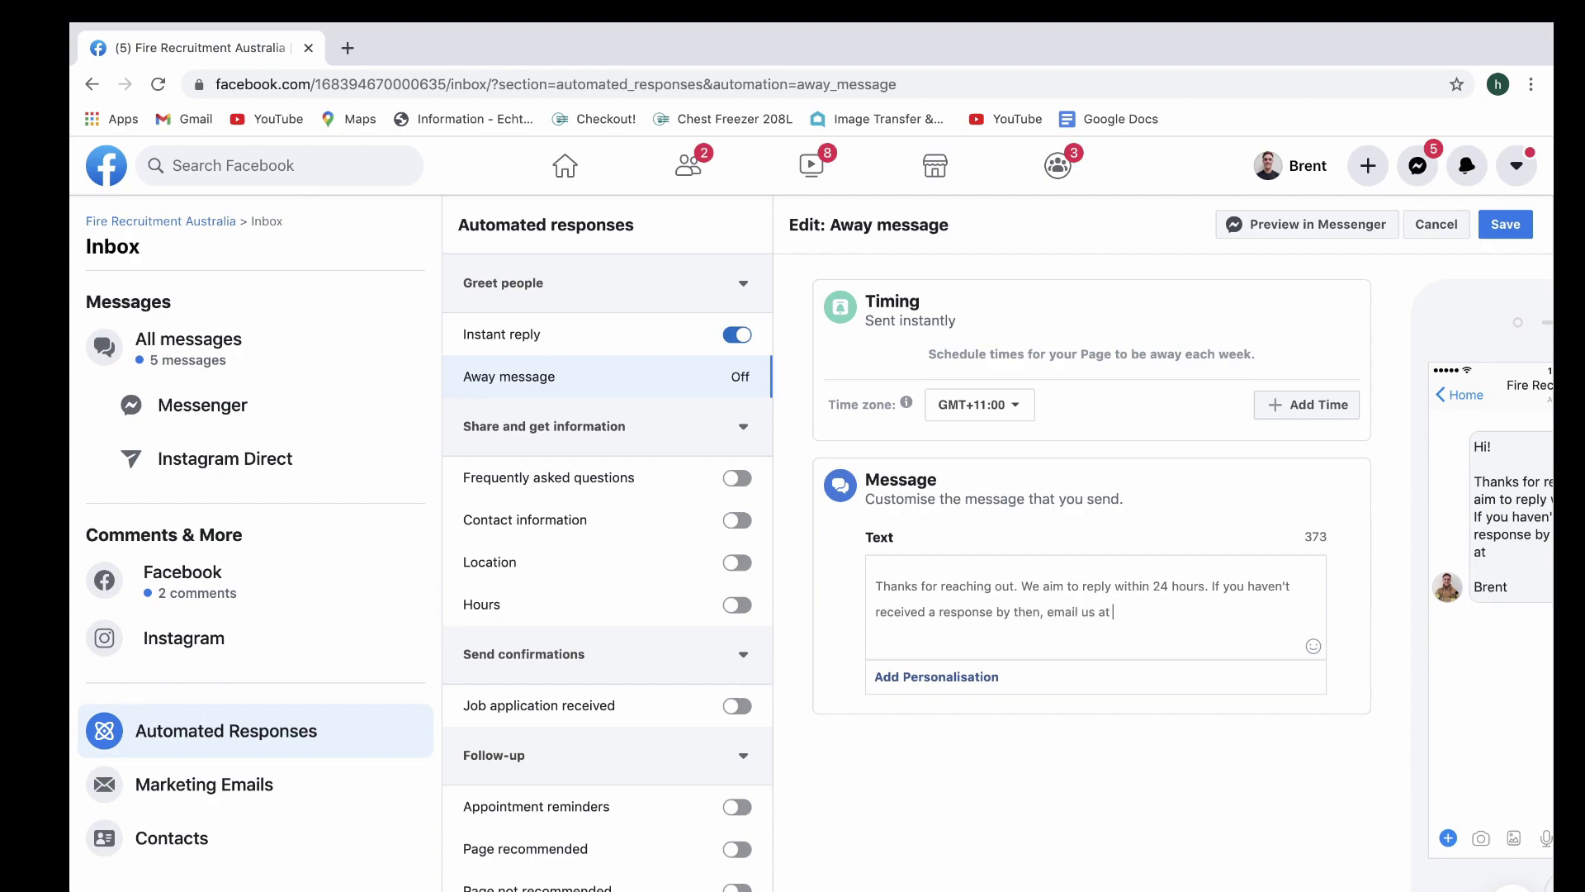
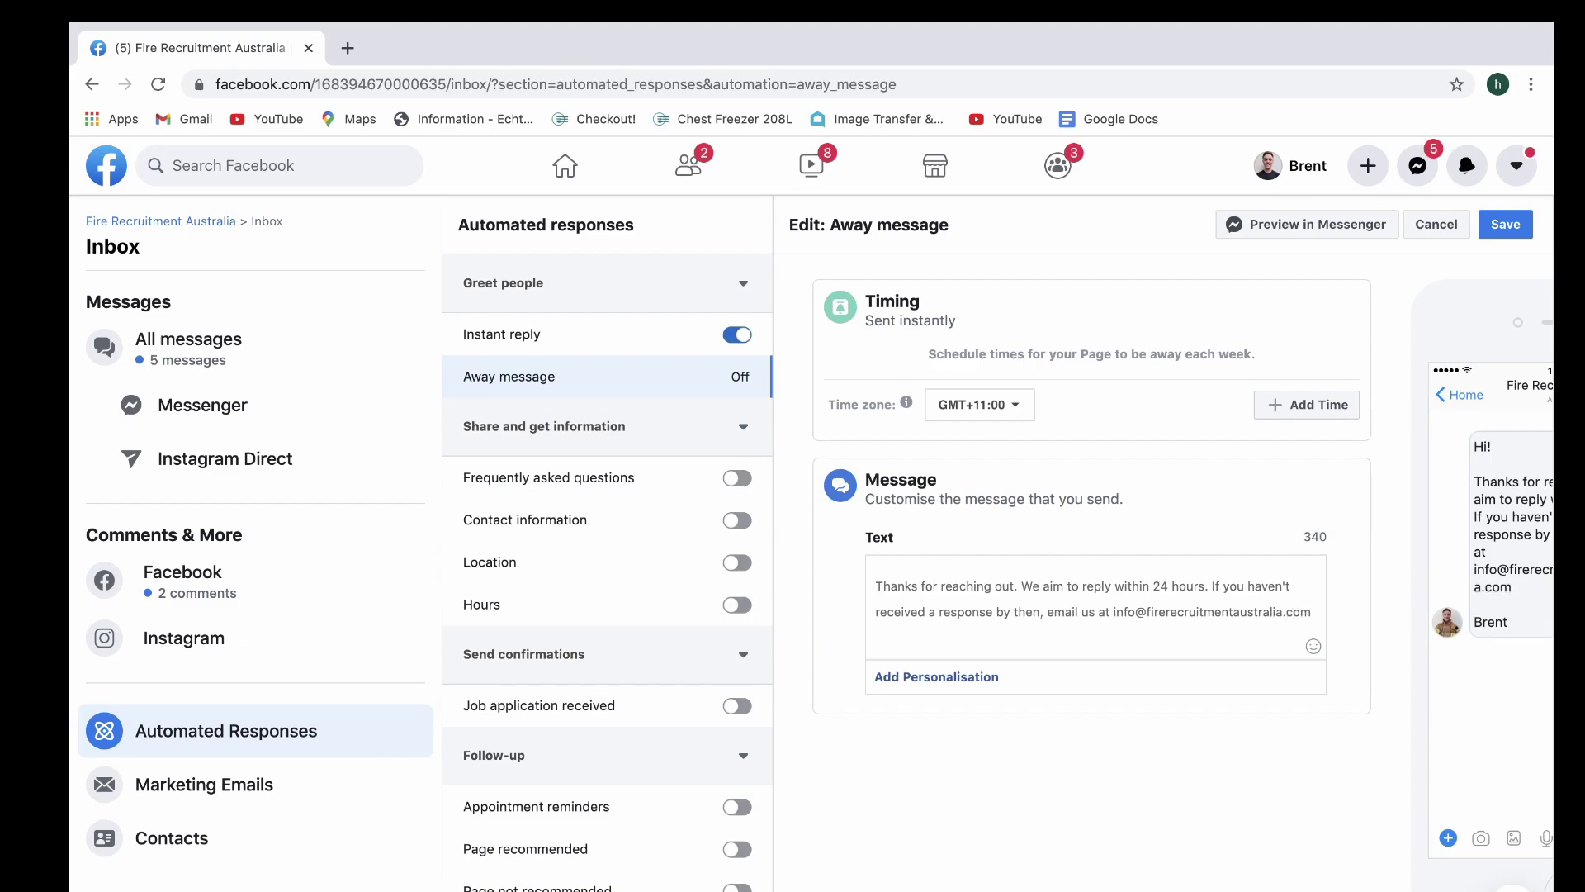
Add 'Cheers,' on its own line above the sign-off name
scroll(1021, 618, "down", 2)
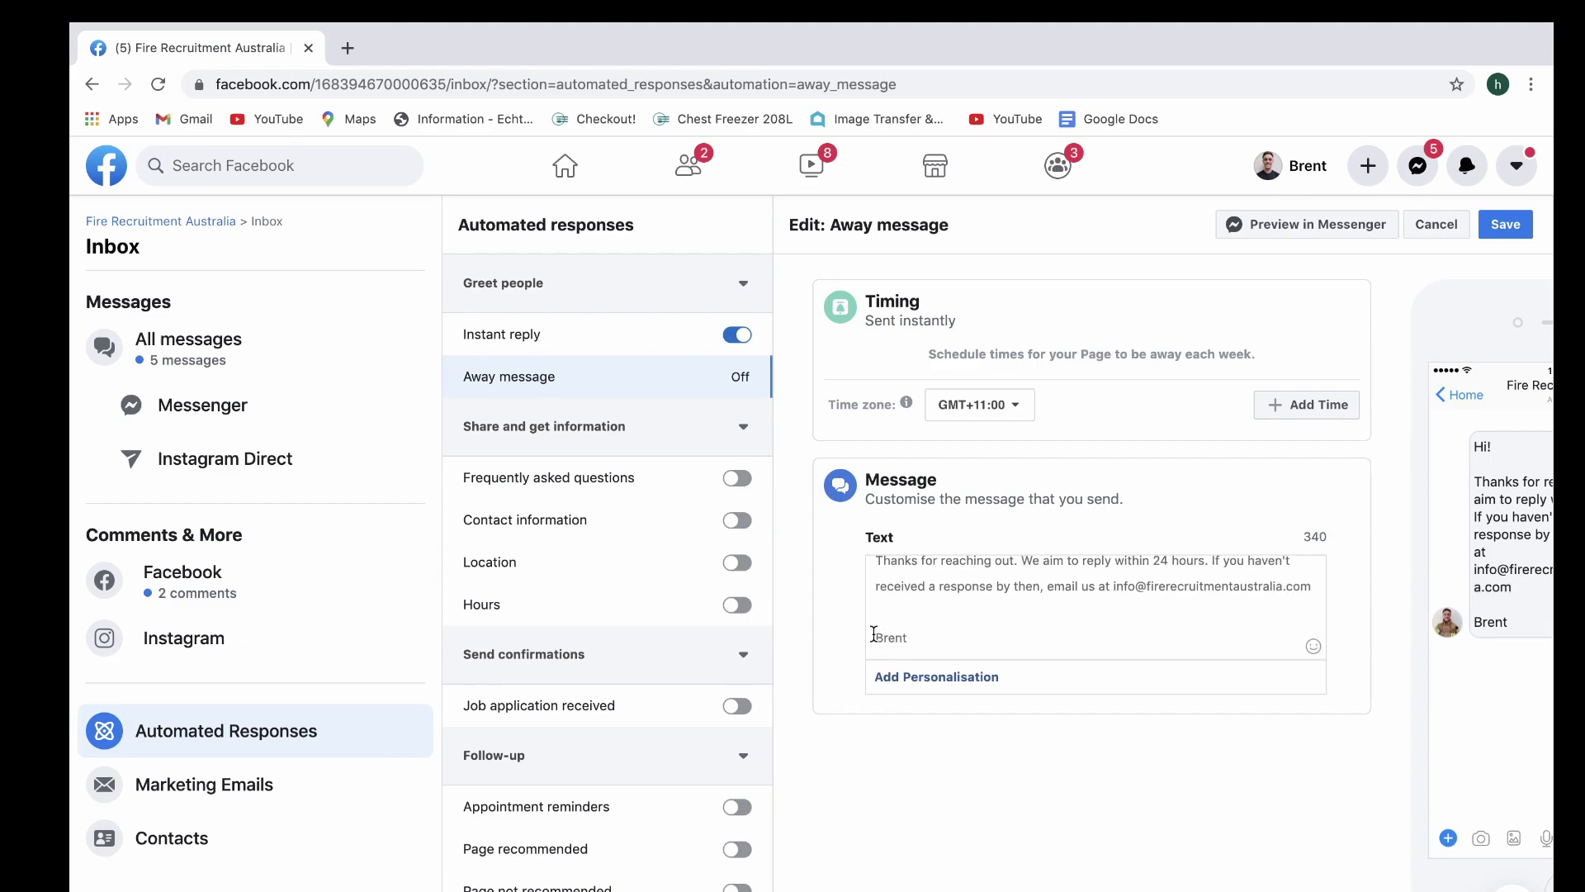
left_click(876, 636)
type("Cheersm")
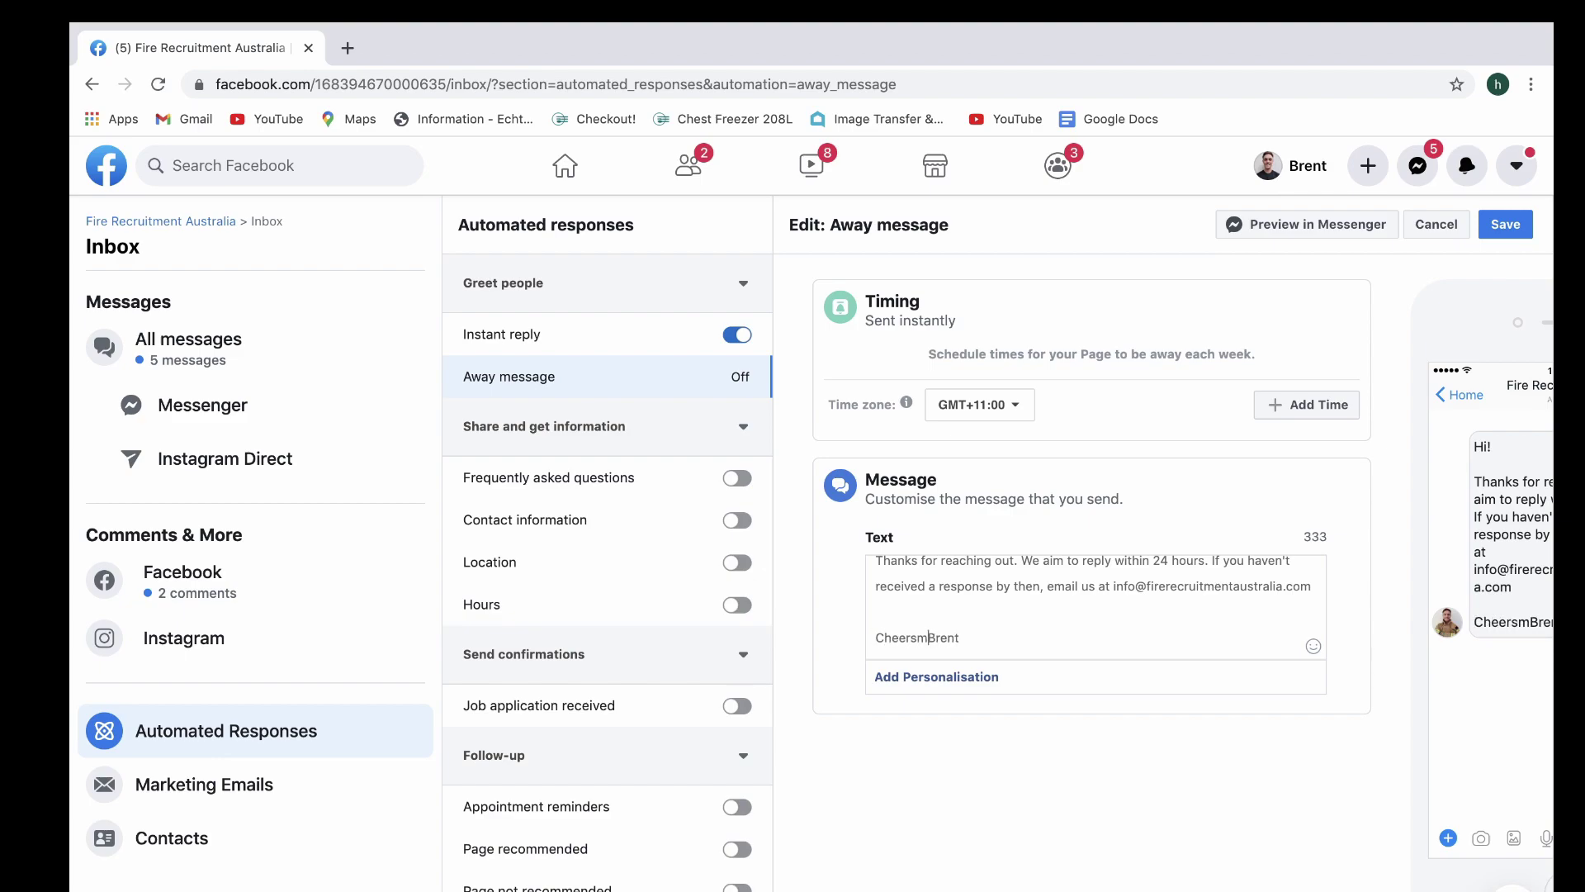
key("Return")
key("BackSpace")
type(",")
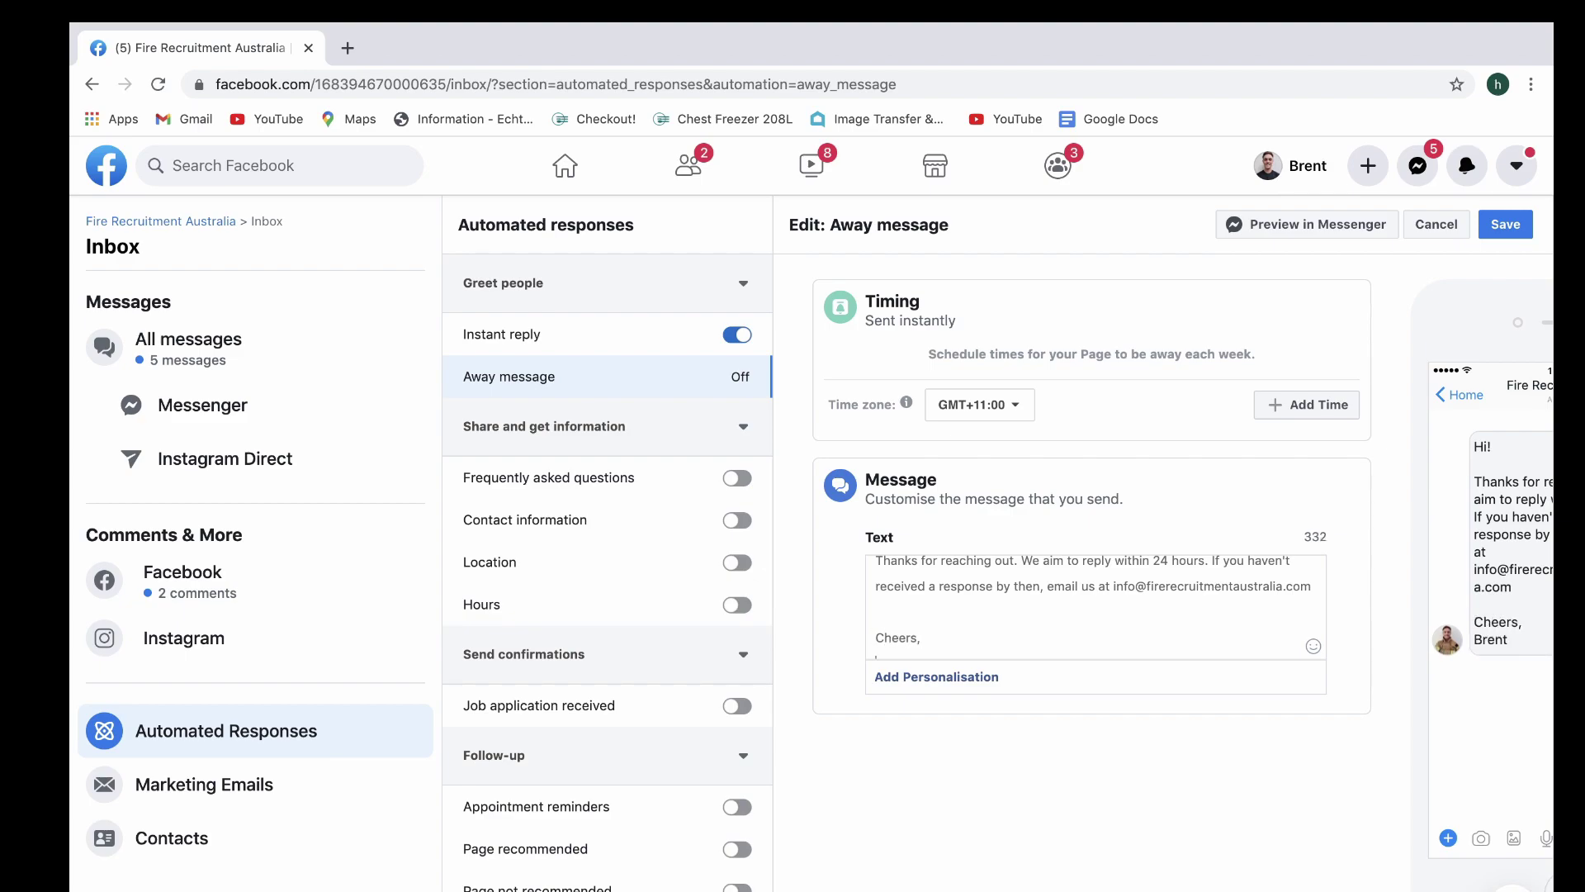
key("Return")
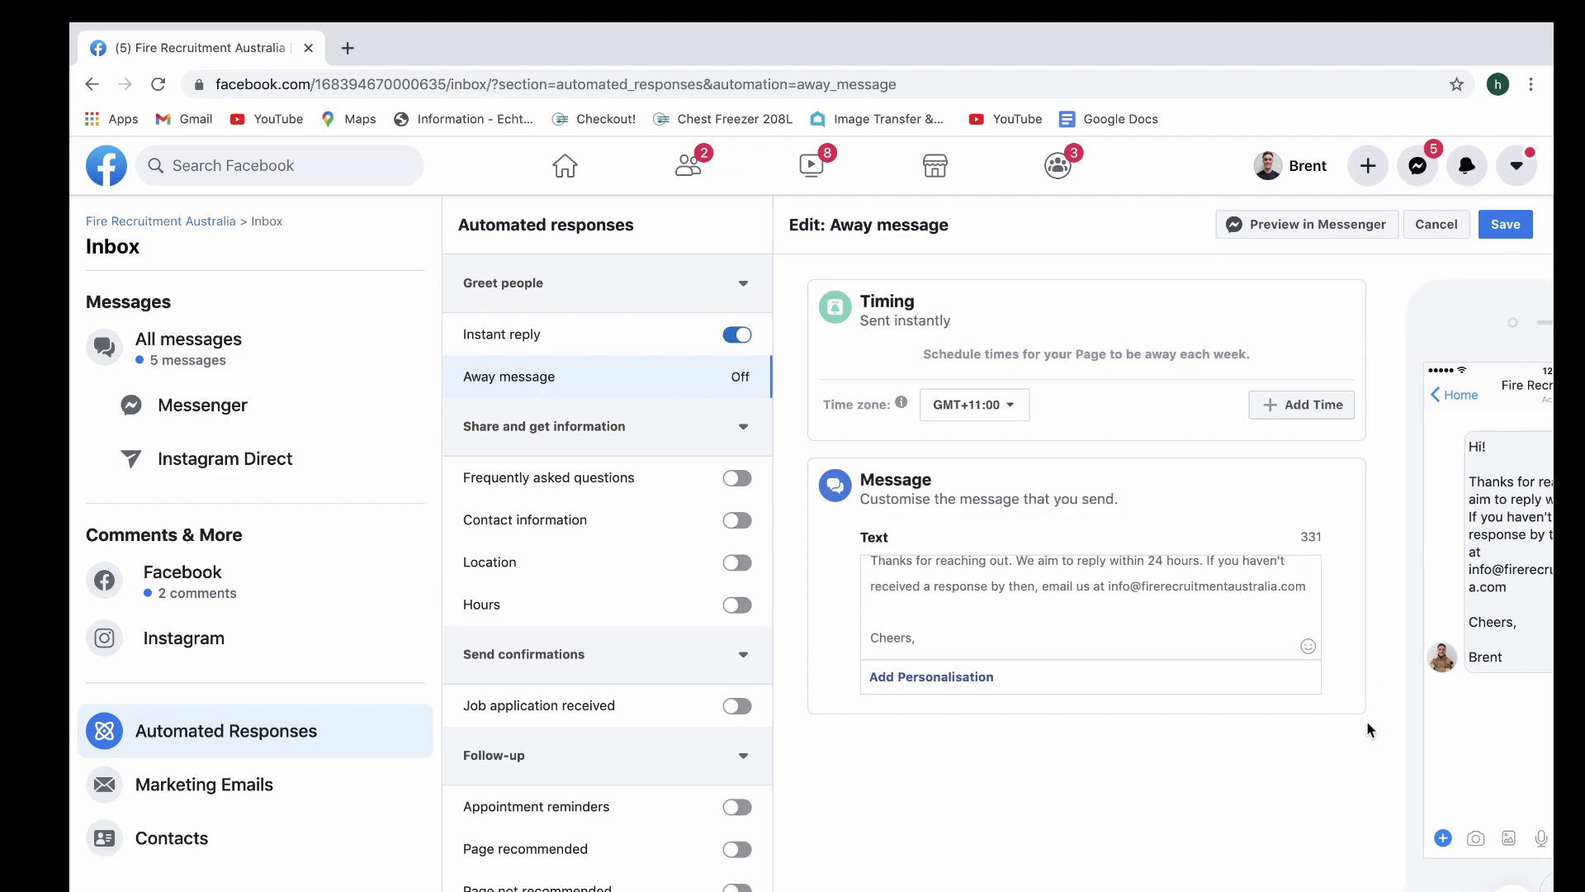
scroll(1366, 720, "right", 2)
scroll(1388, 588, "up", 5)
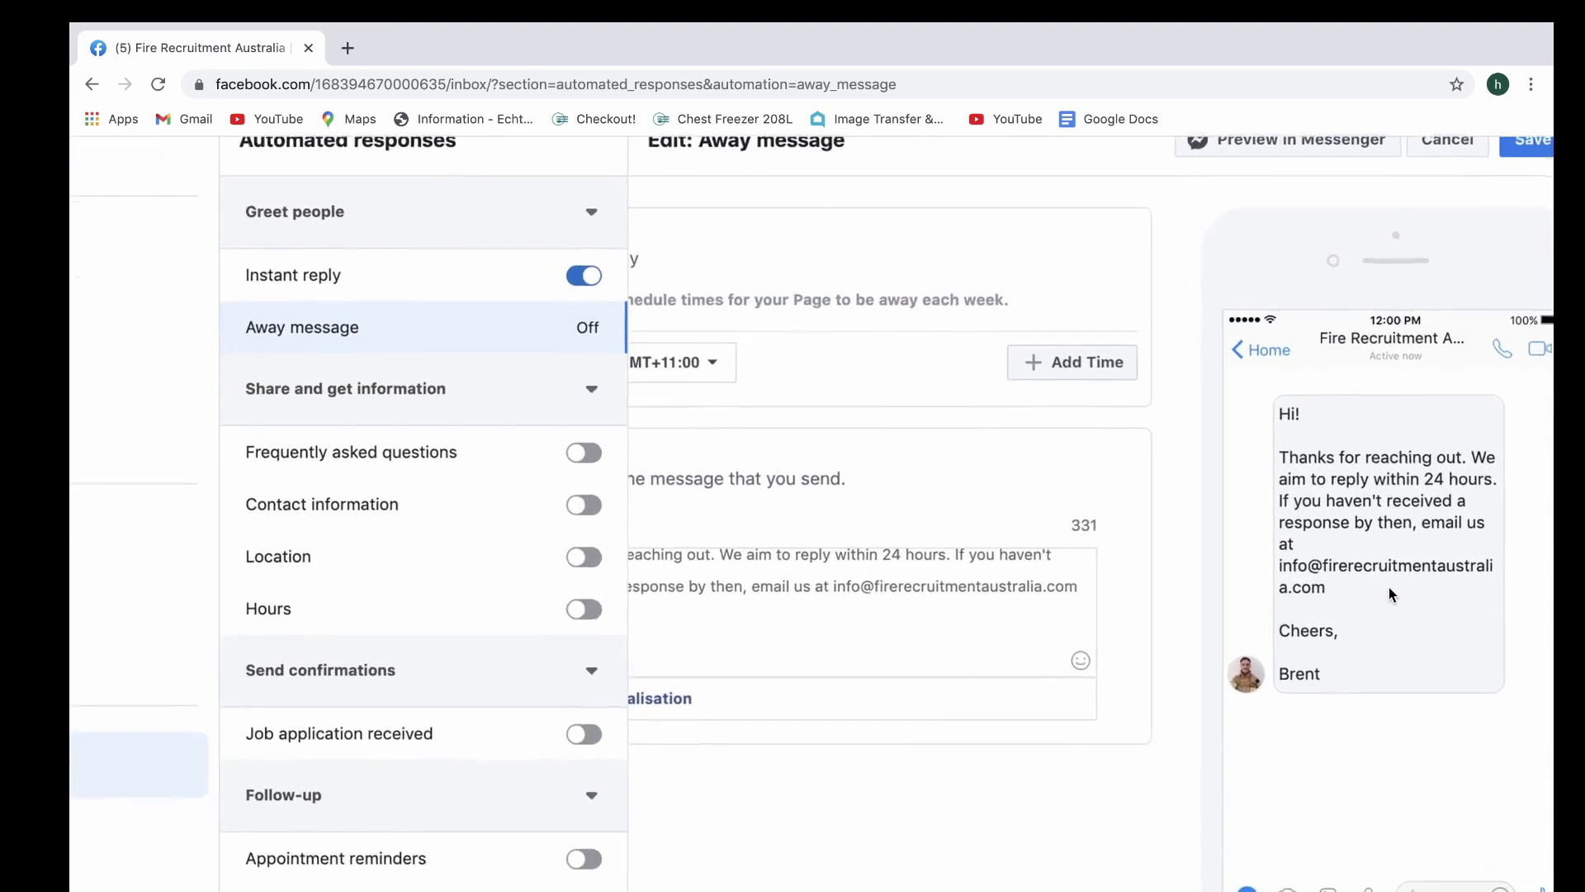
scroll(1389, 587, "down", 5)
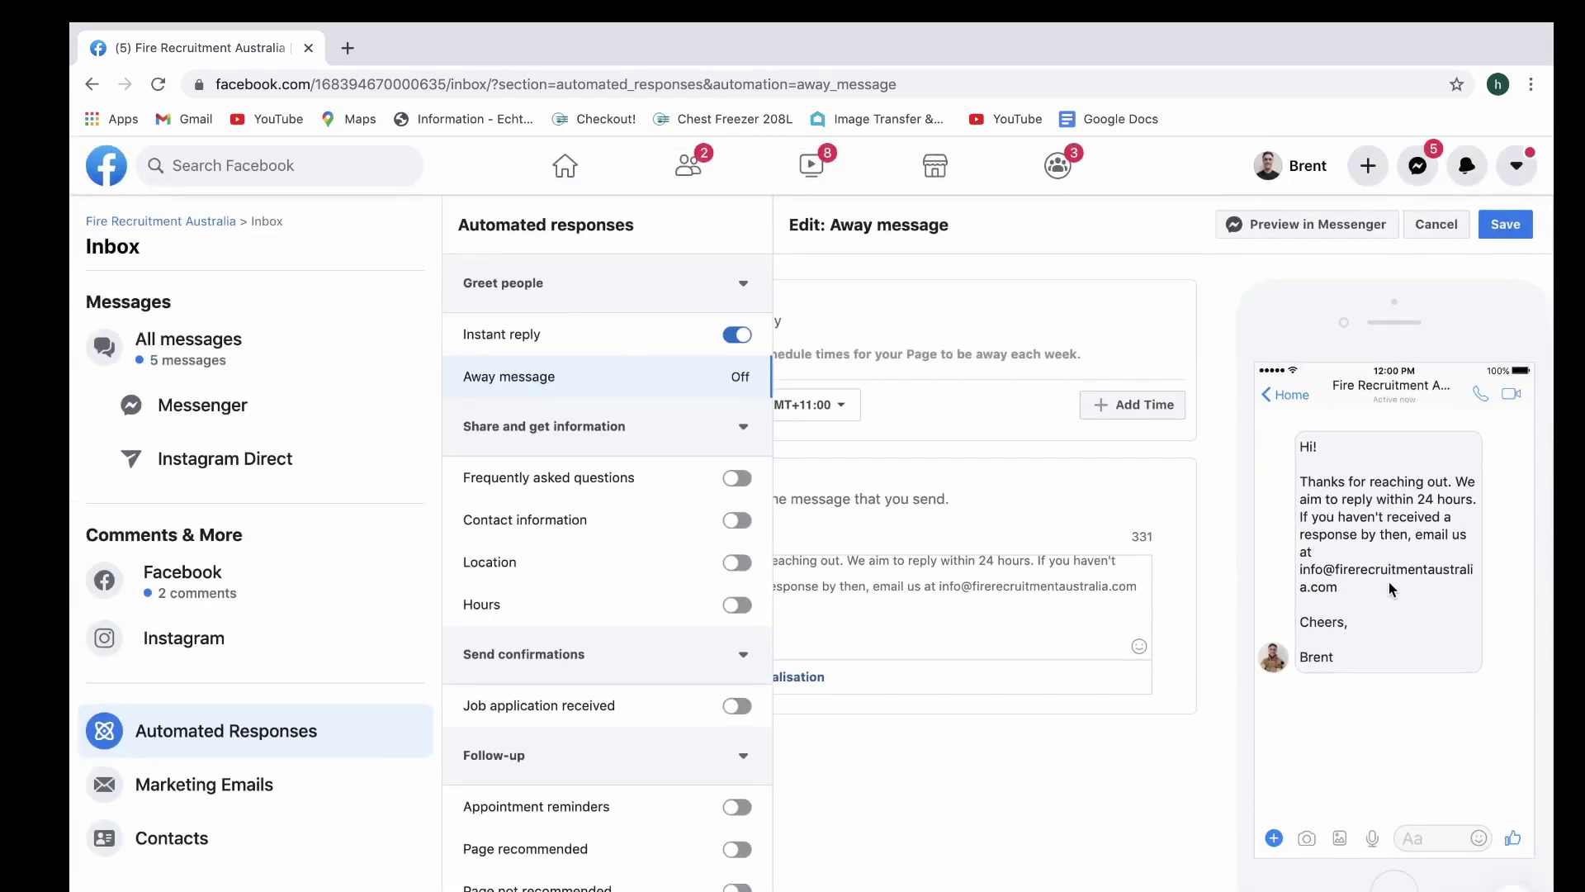
Save the away message, switch Frequently asked questions on, and view its details
left_click(1504, 236)
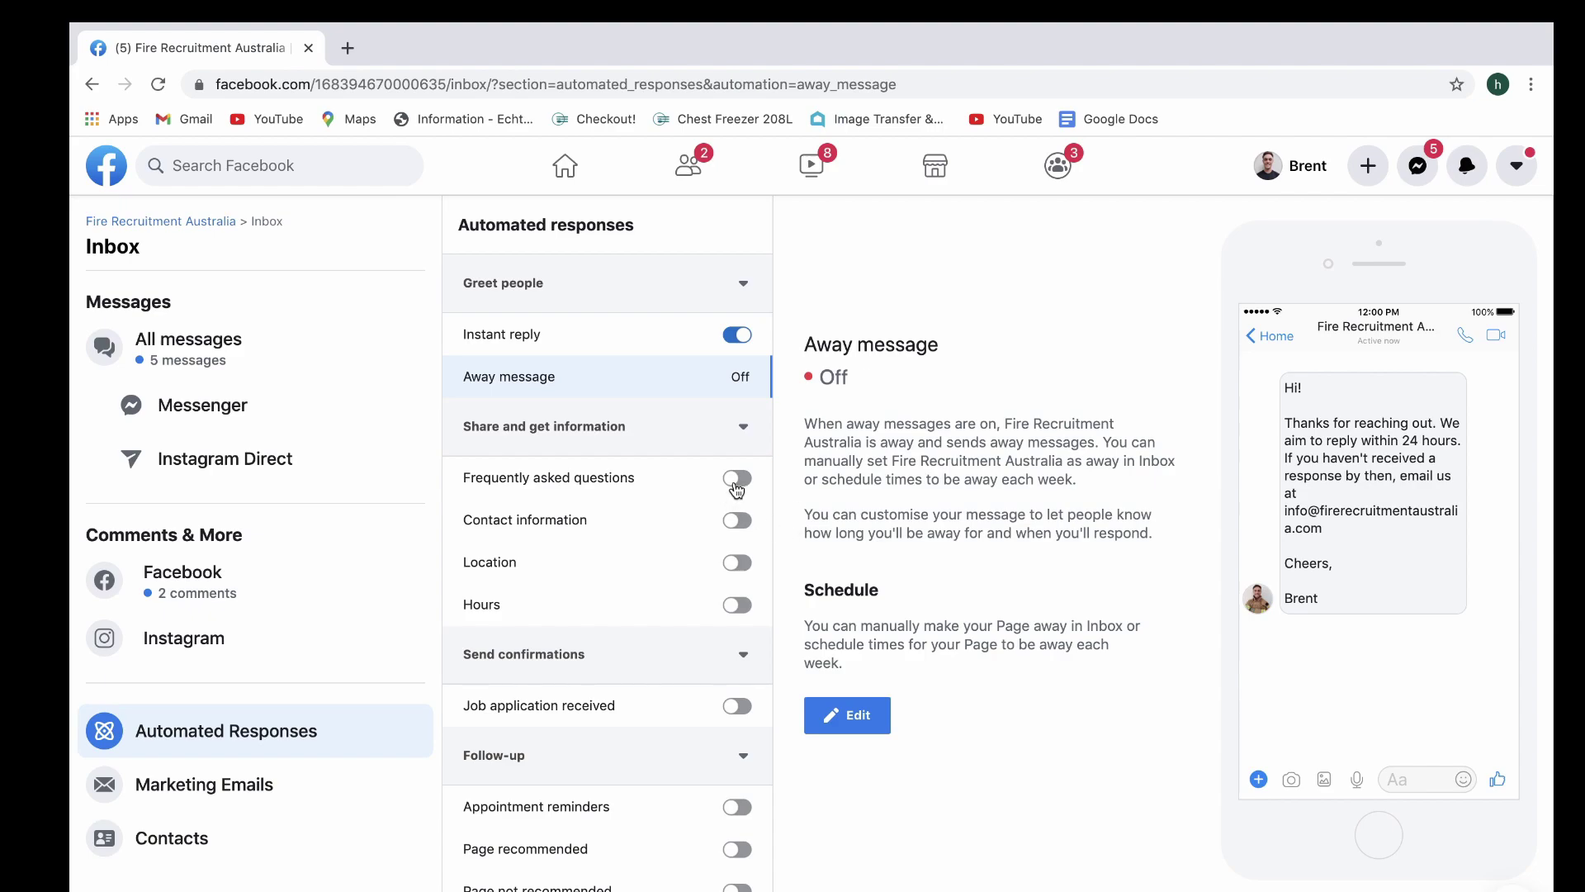
left_click(735, 482)
left_click(604, 471)
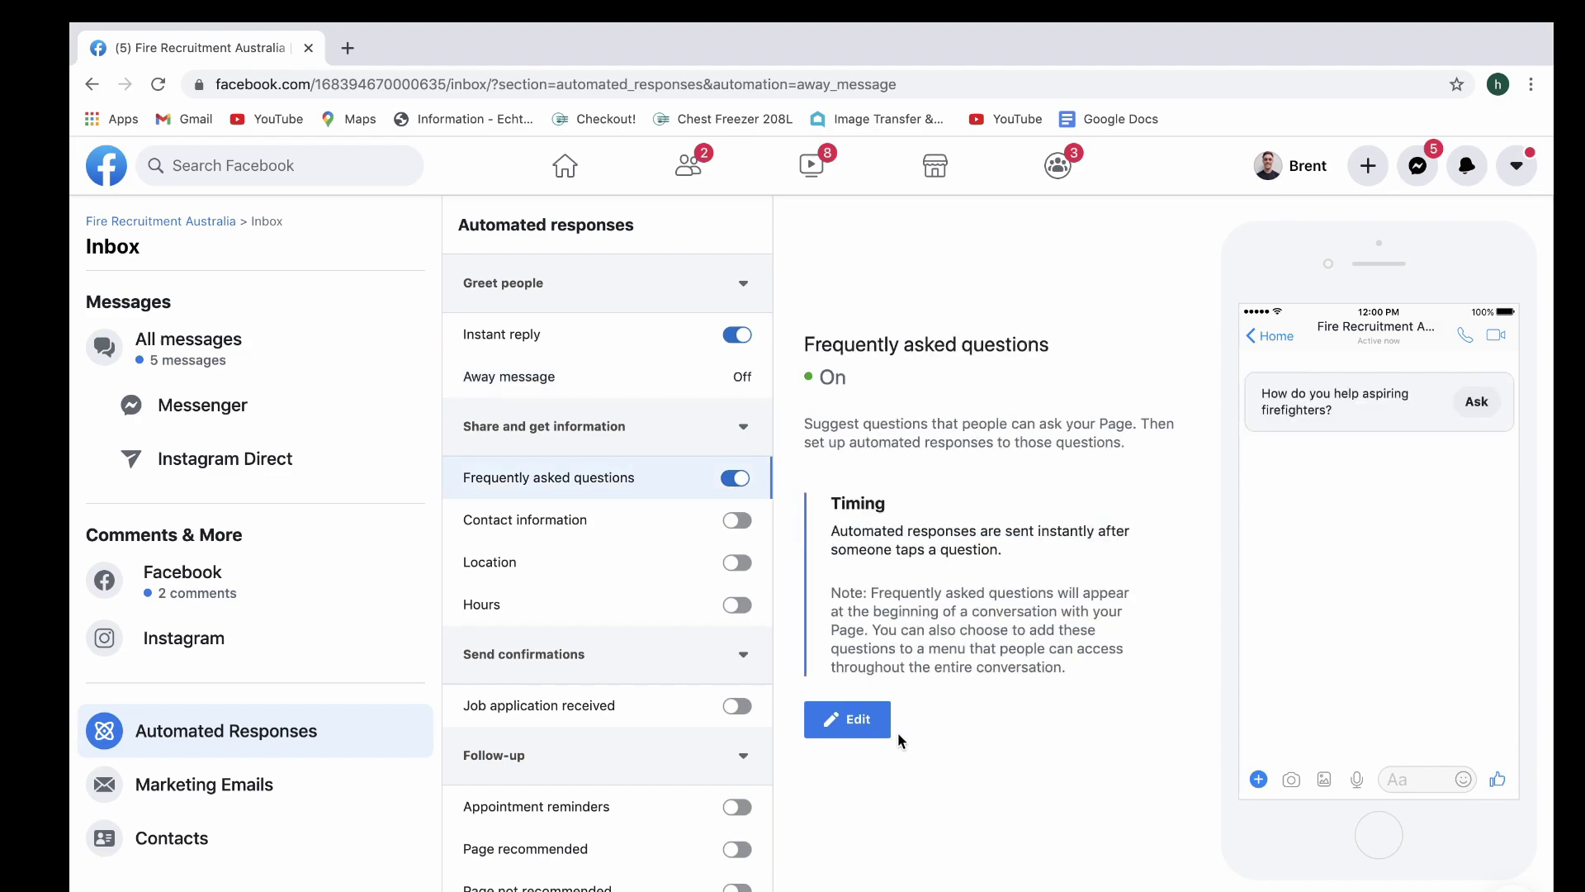
Open the FAQ editor and review Question 1, its resources answer and Visit Website button
left_click(854, 737)
scroll(1080, 687, "down", 3)
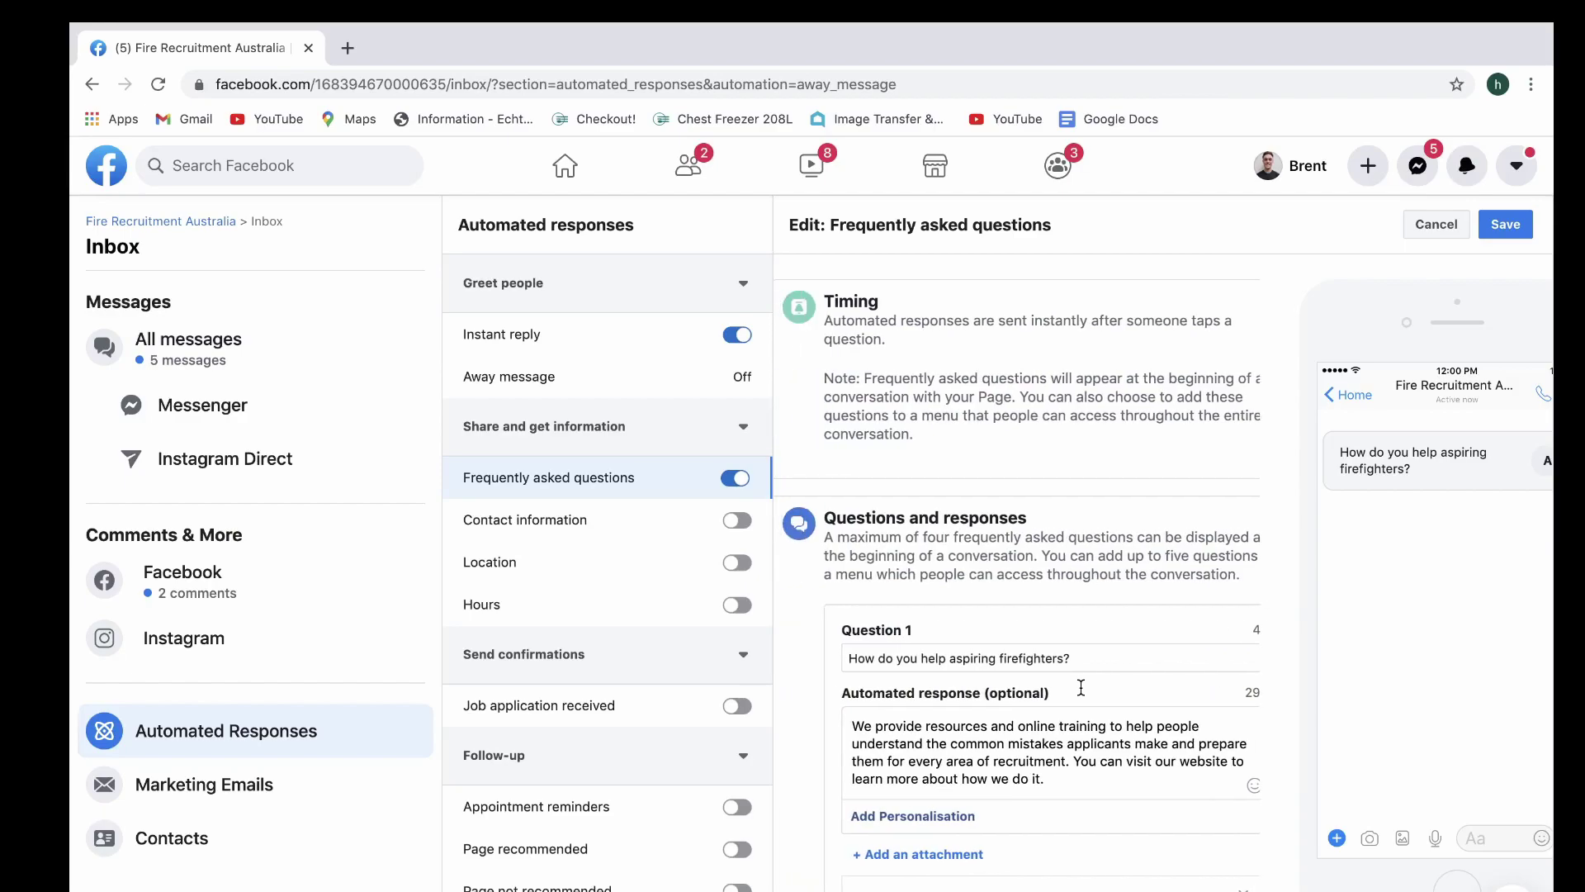
scroll(1084, 693, "down", 1)
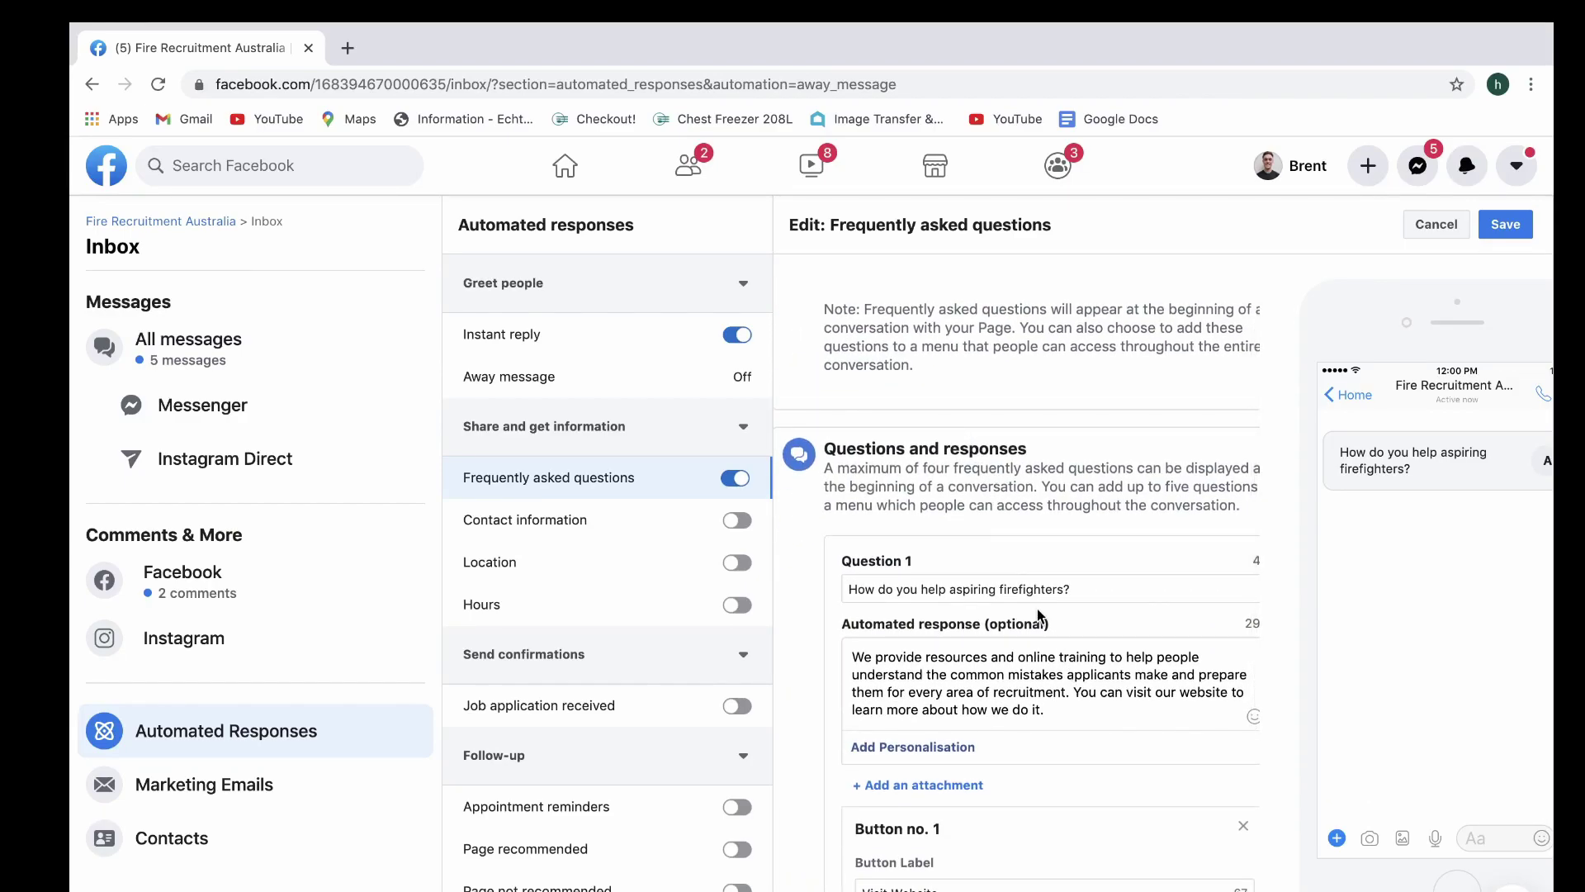
scroll(1036, 615, "down", 1)
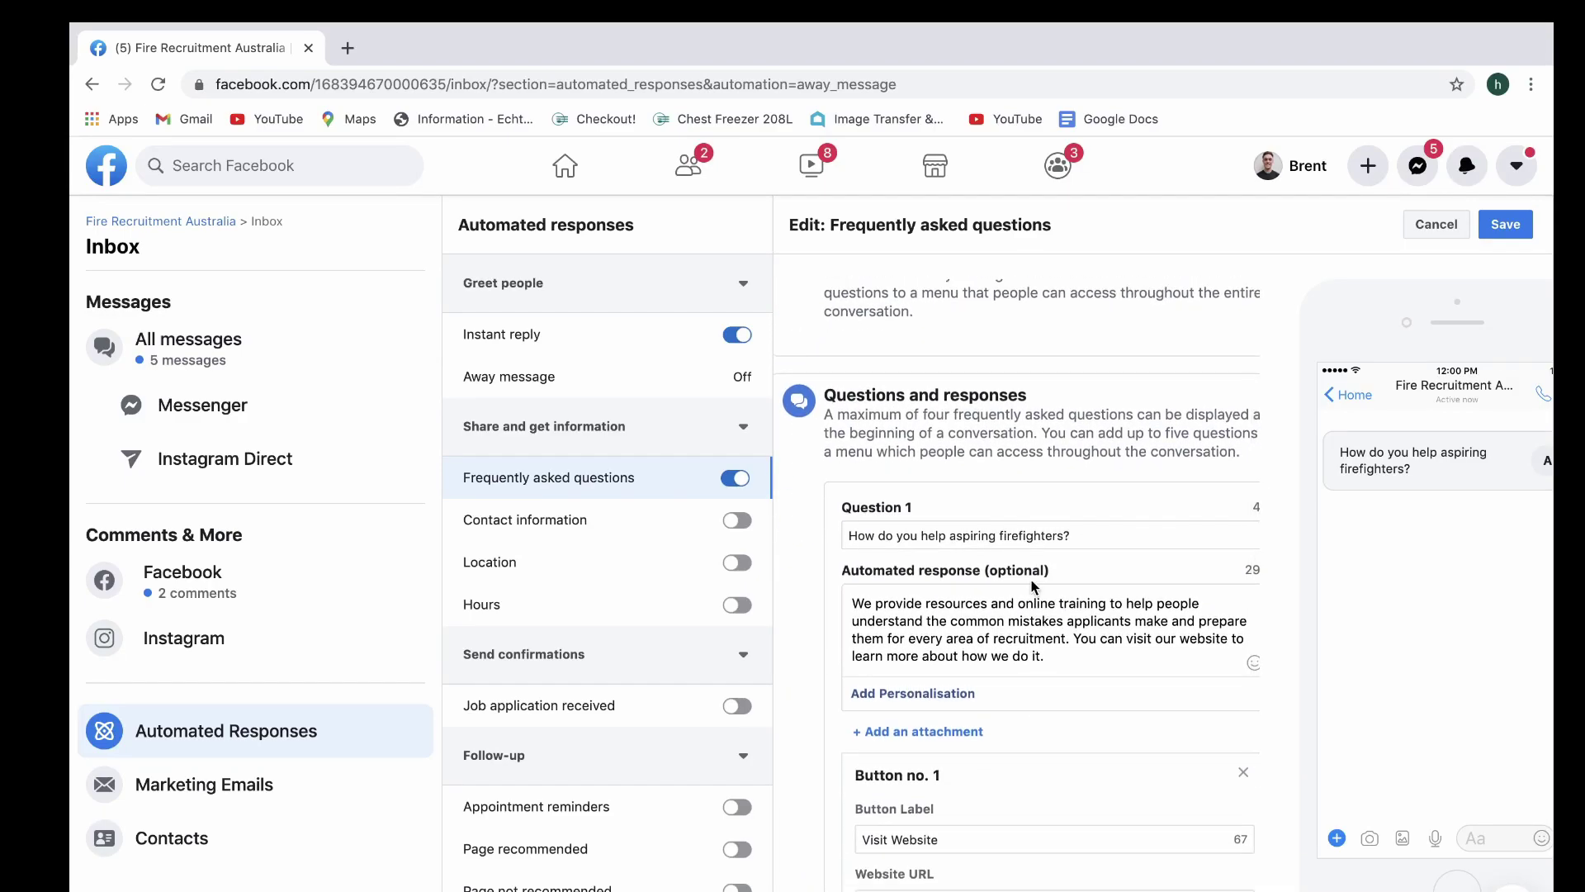
scroll(1469, 554, "right", 2)
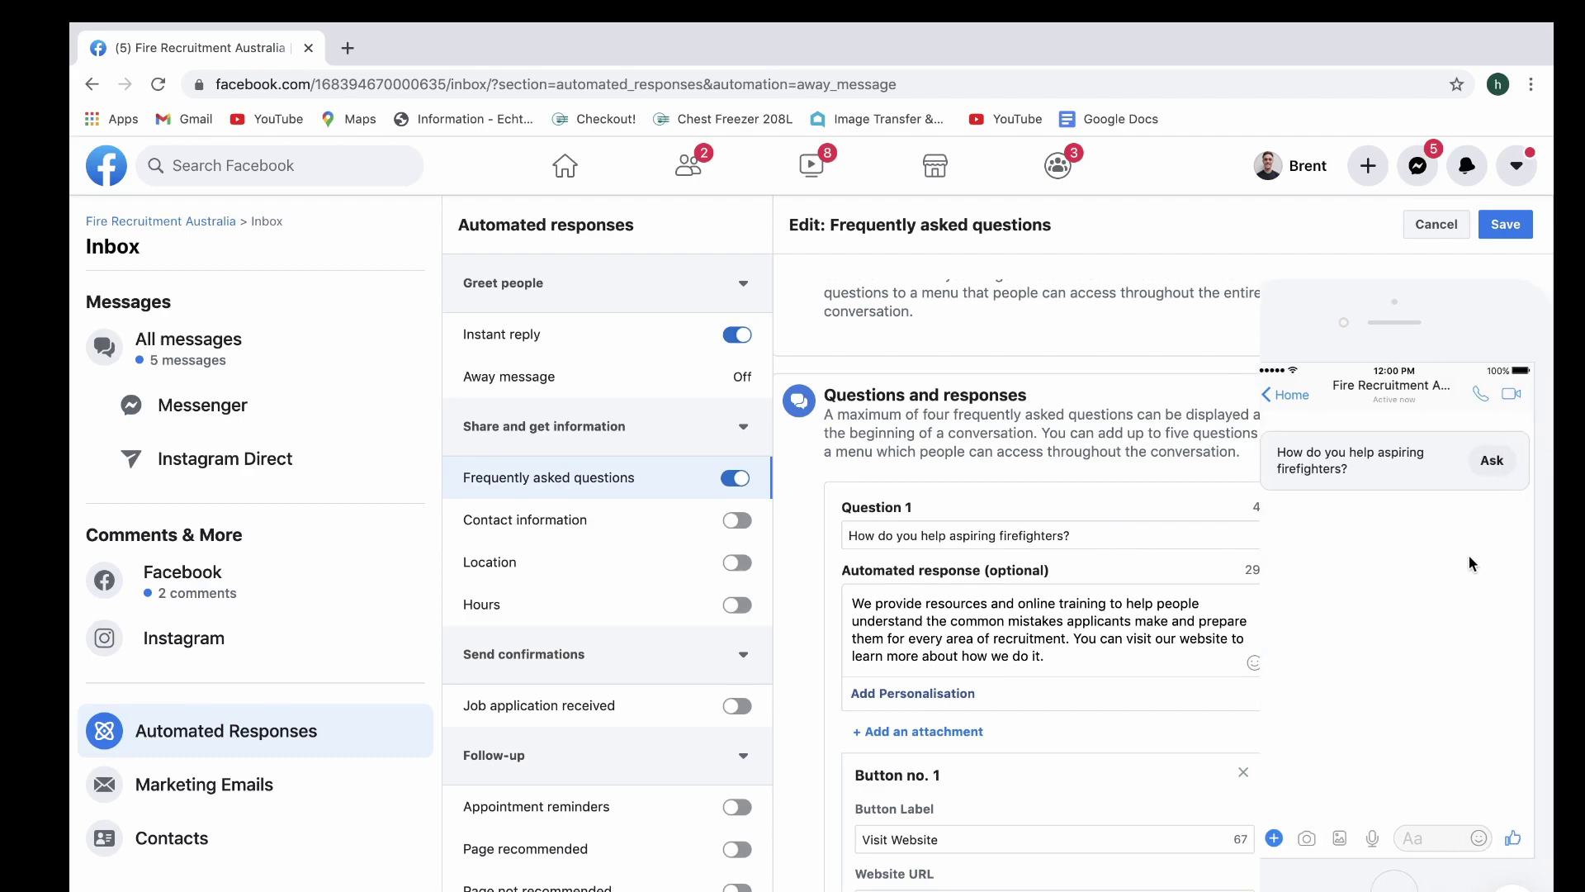
scroll(1144, 647, "down", 1)
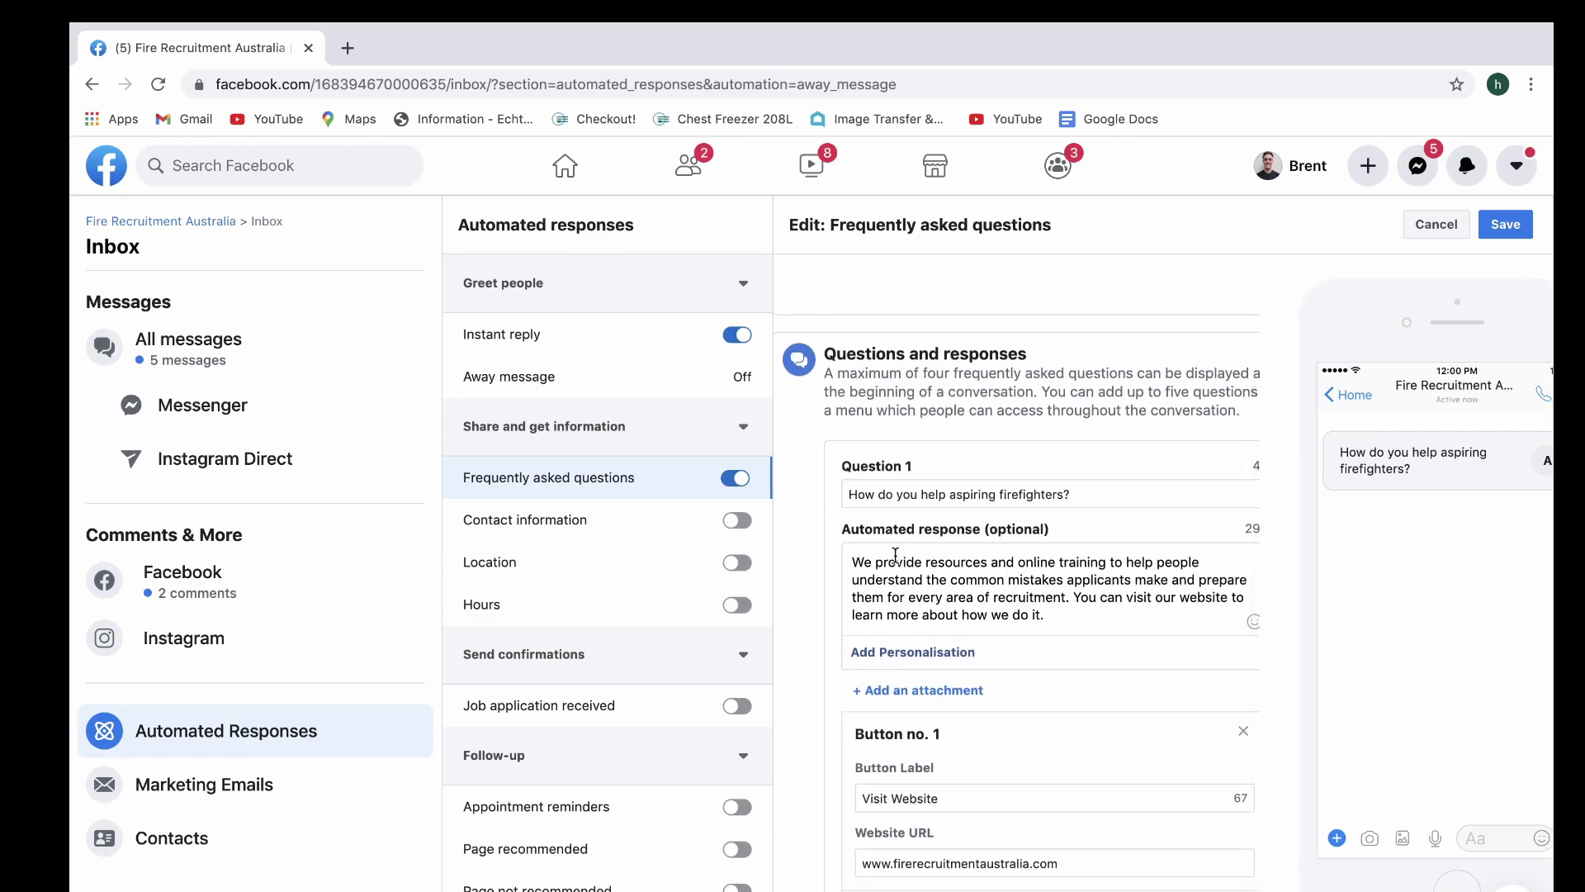
scroll(1156, 518, "up", 3)
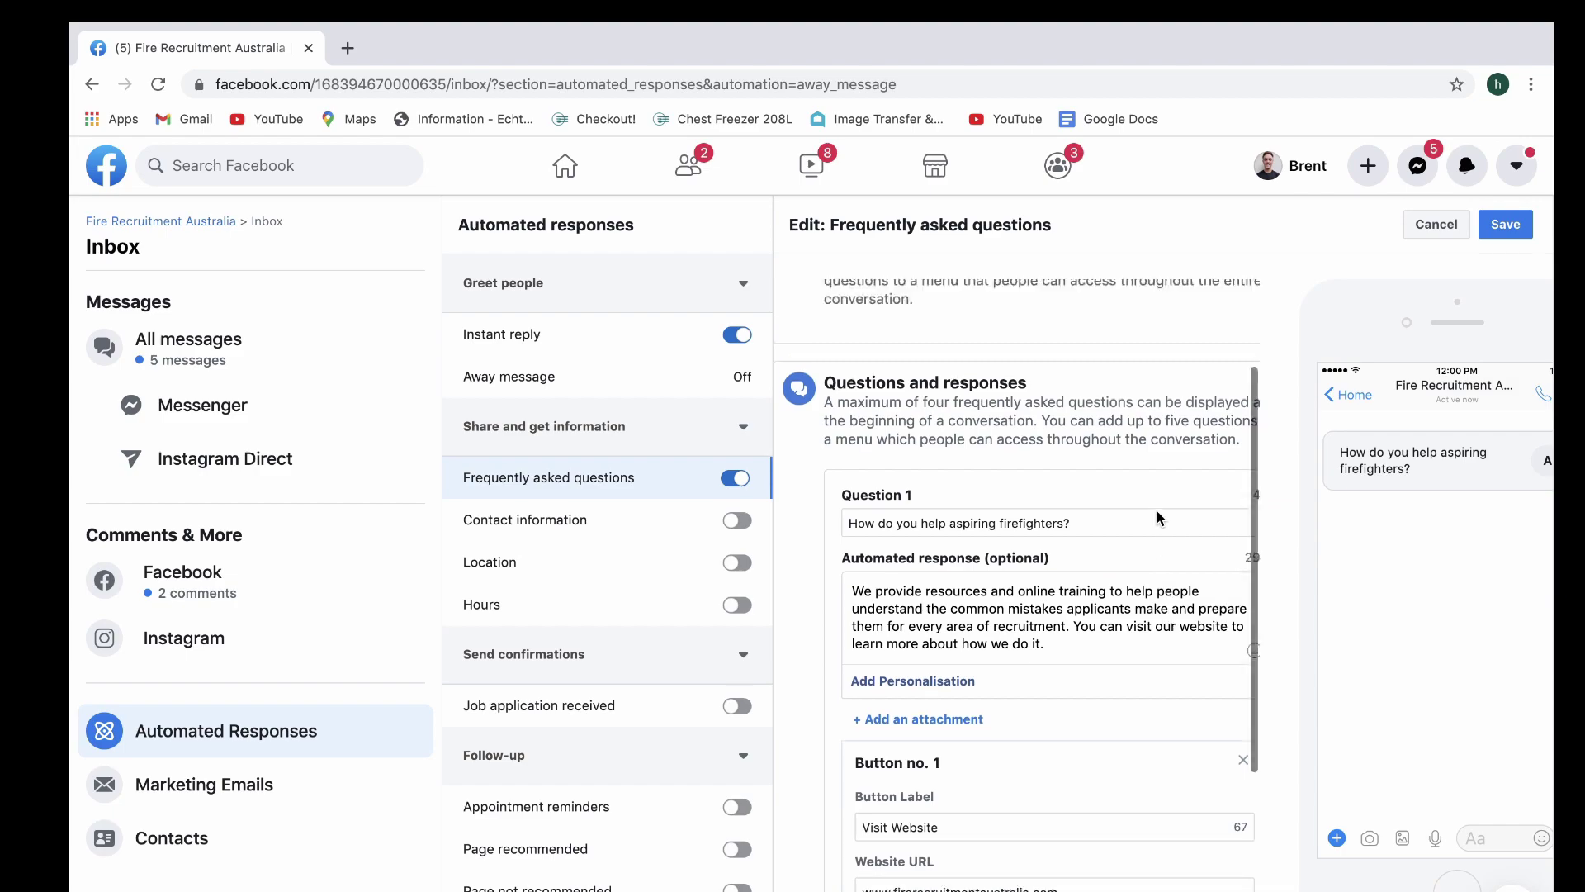
scroll(1156, 517, "down", 3)
scroll(1157, 517, "down", 2)
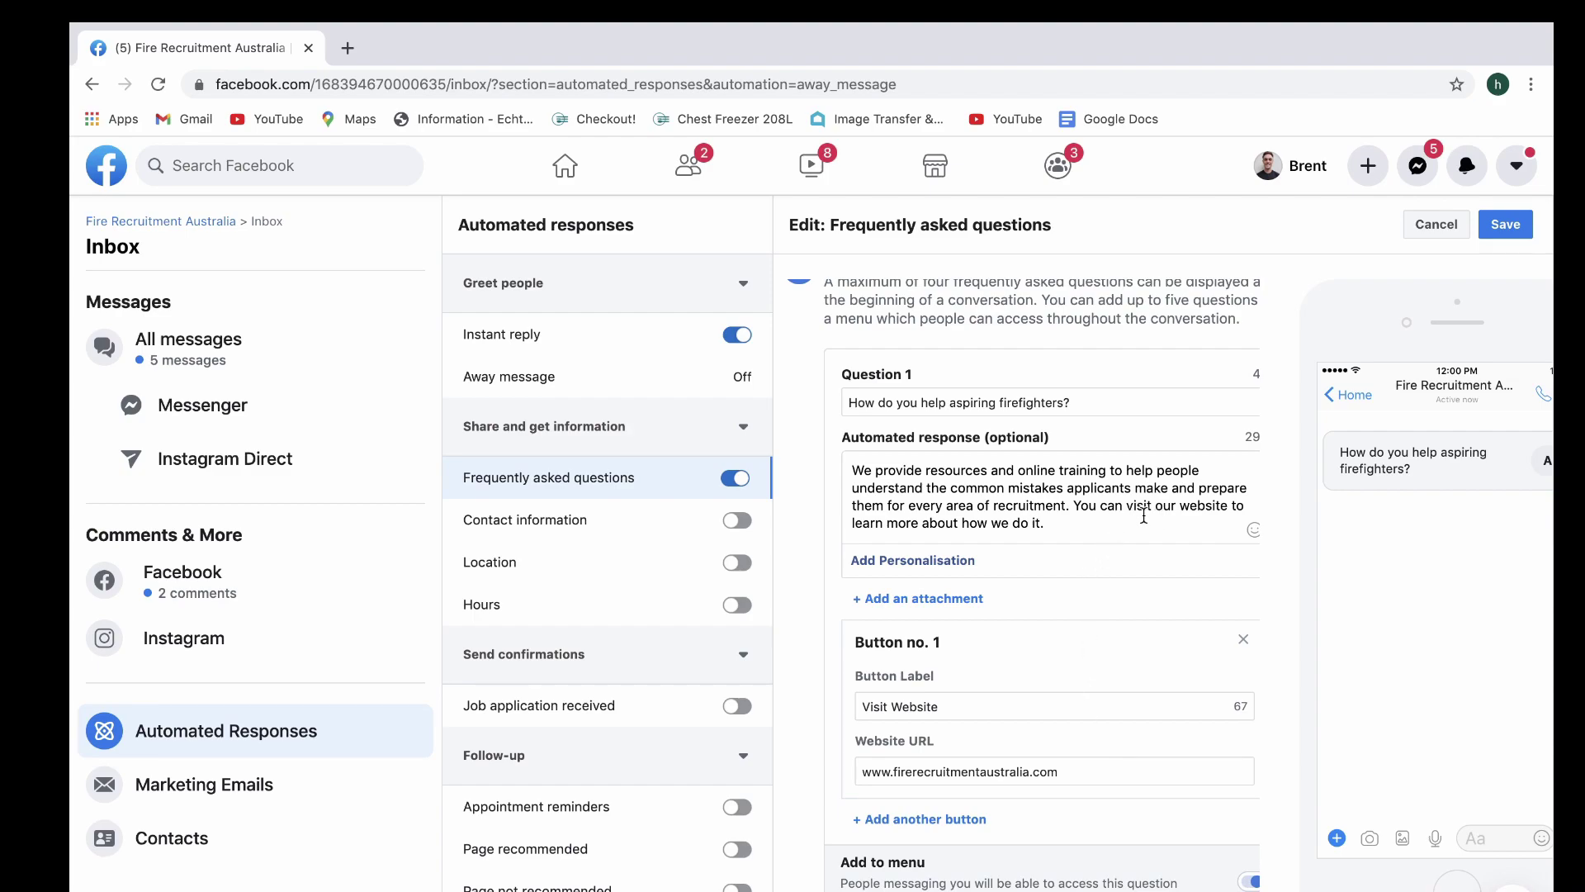
scroll(1091, 611, "down", 1)
scroll(1197, 704, "right", 2)
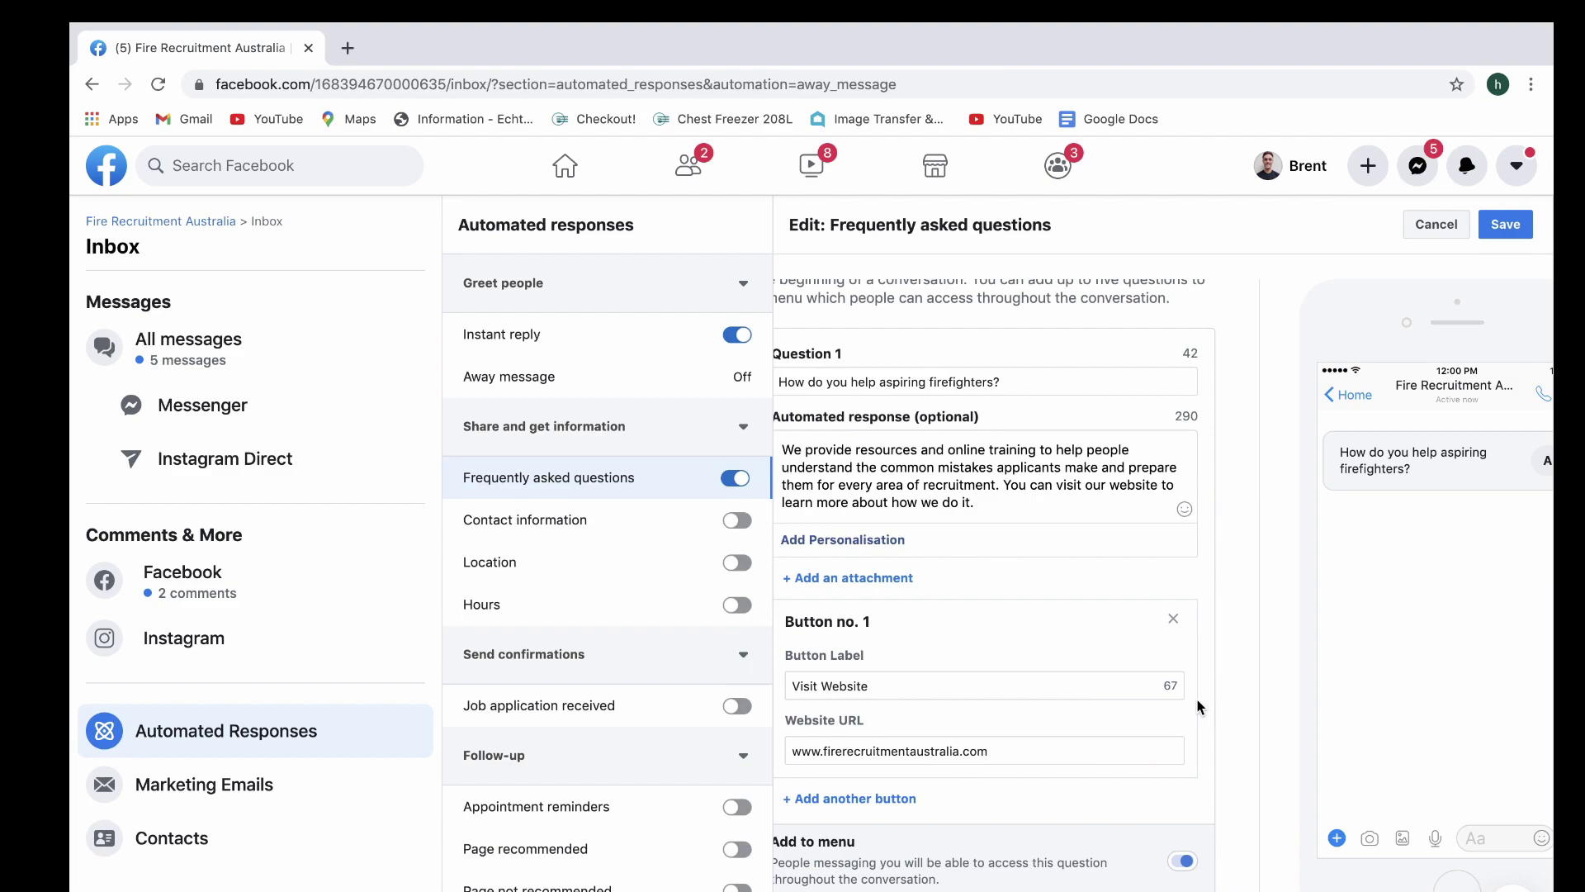
scroll(1197, 702, "left", 2)
scroll(1197, 702, "up", 4)
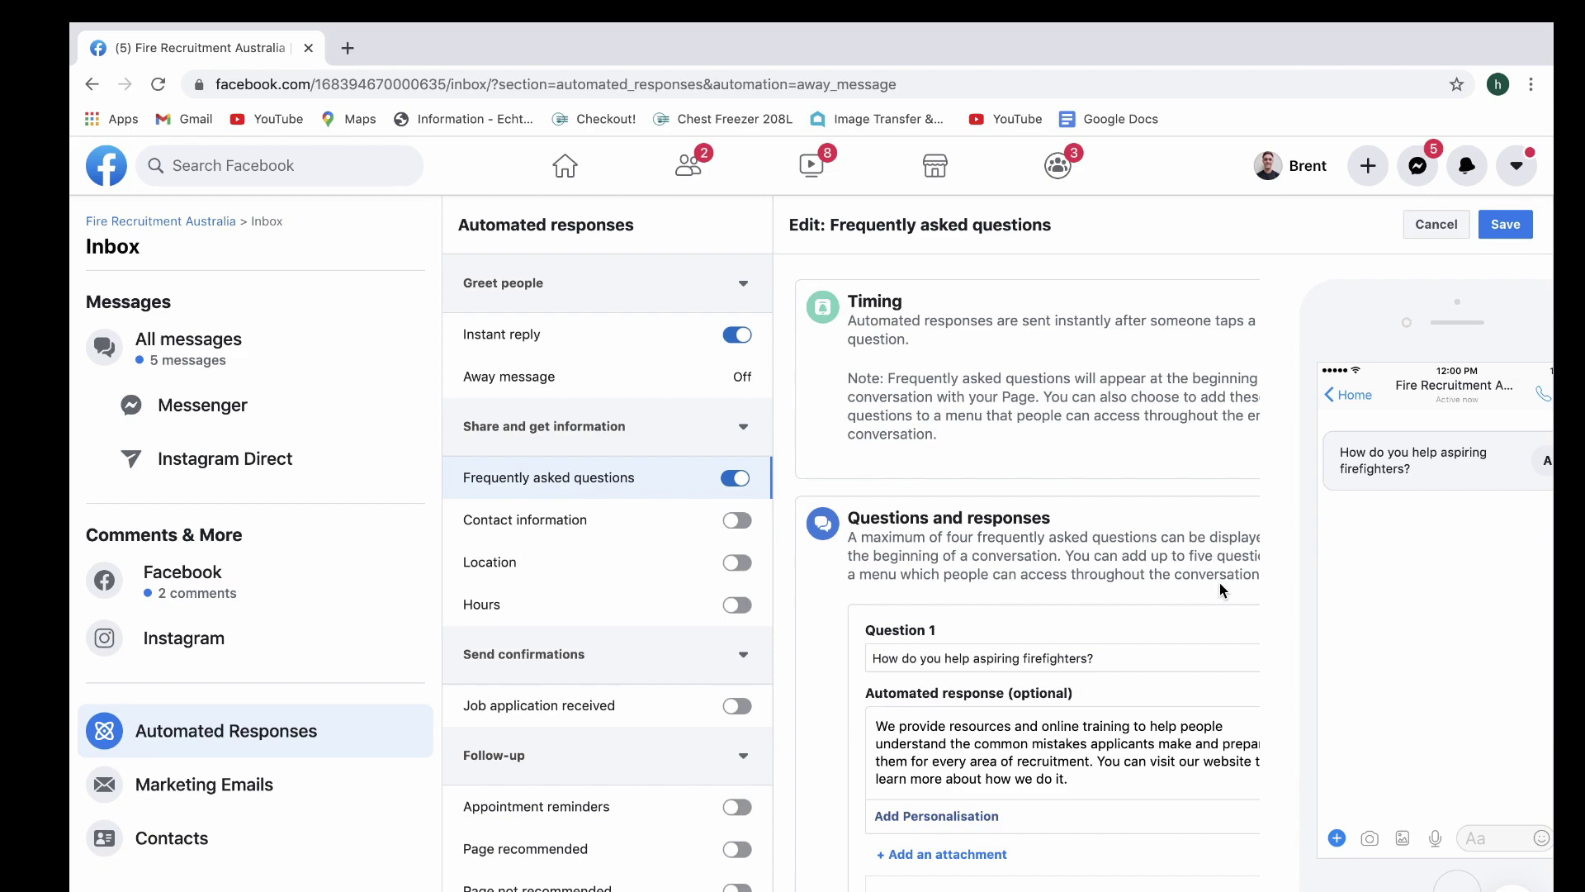
Save the frequently asked questions
left_click(1494, 229)
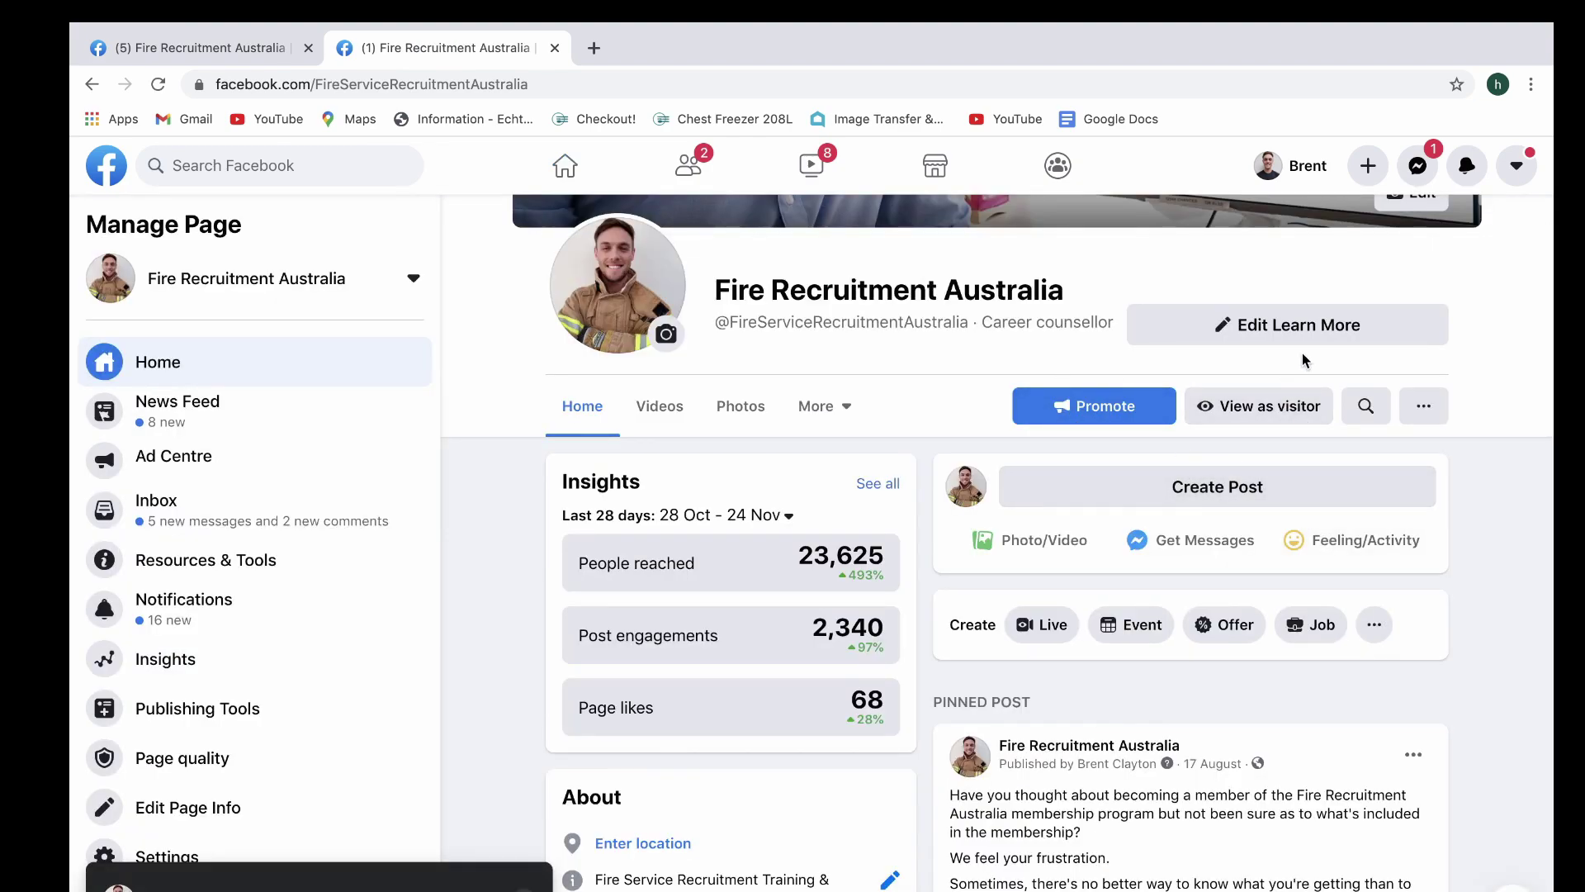
As a visitor, ask 'How do you help aspiring firefighters?' in Messenger and read the automated reply
left_click(1258, 406)
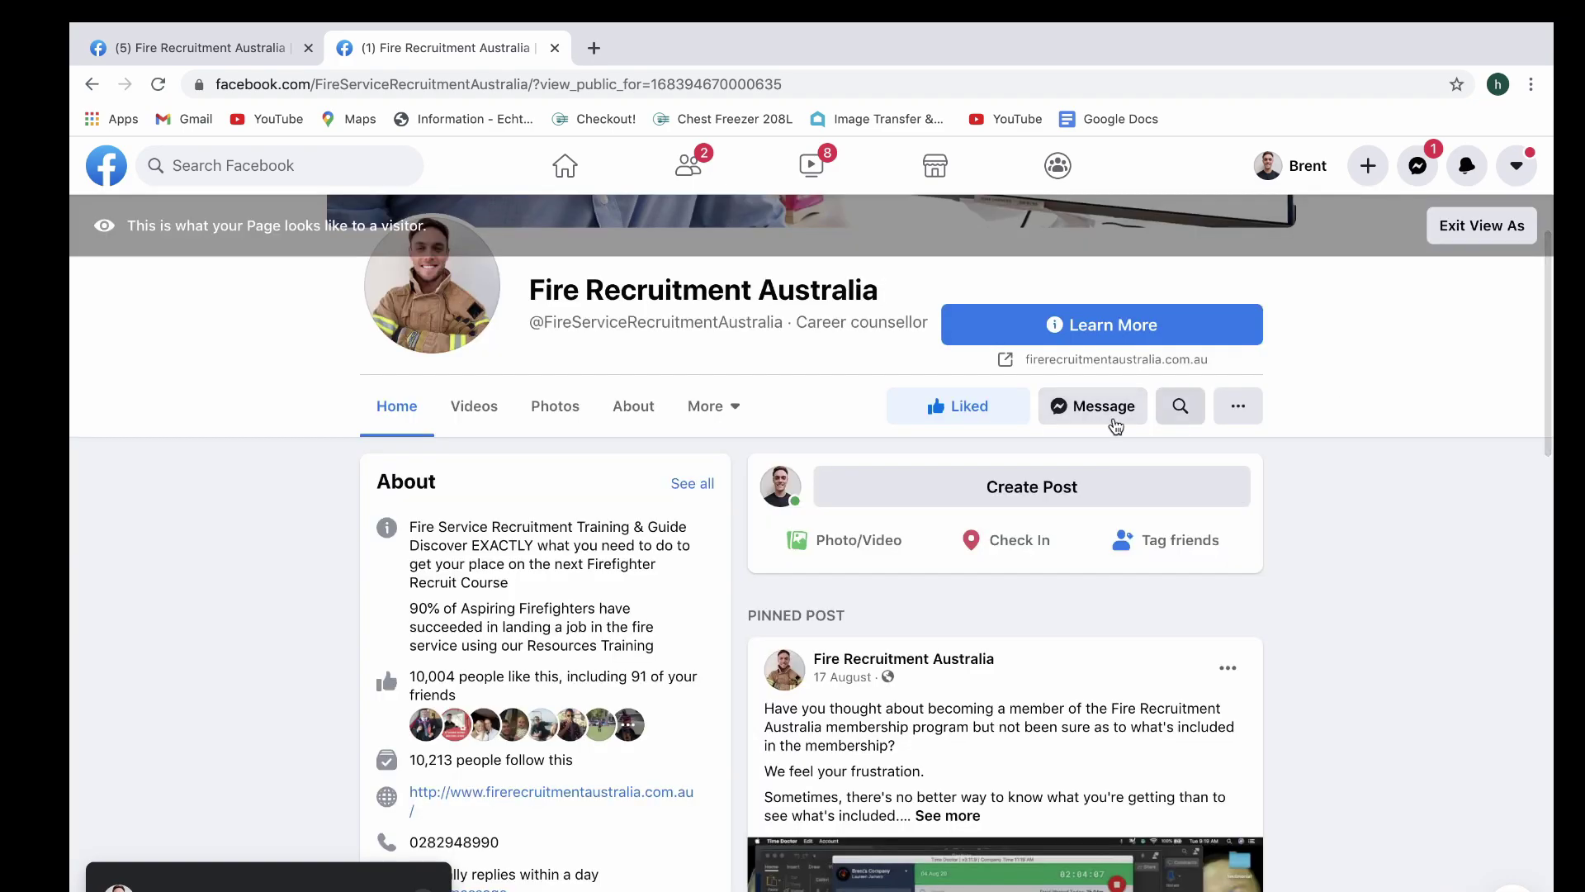
left_click(1090, 406)
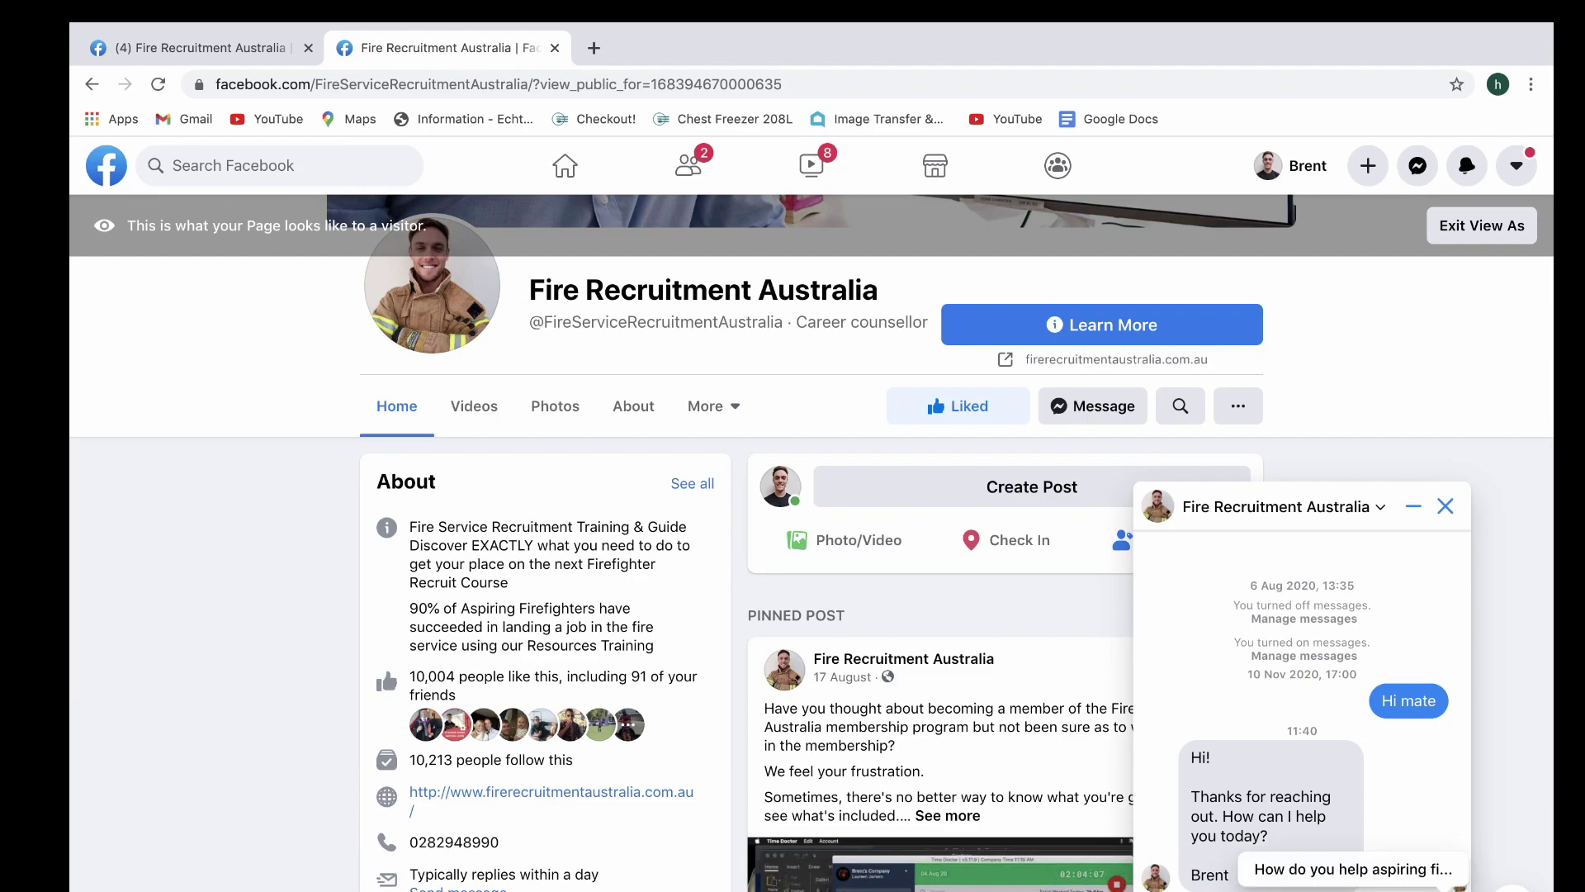
left_click(1393, 870)
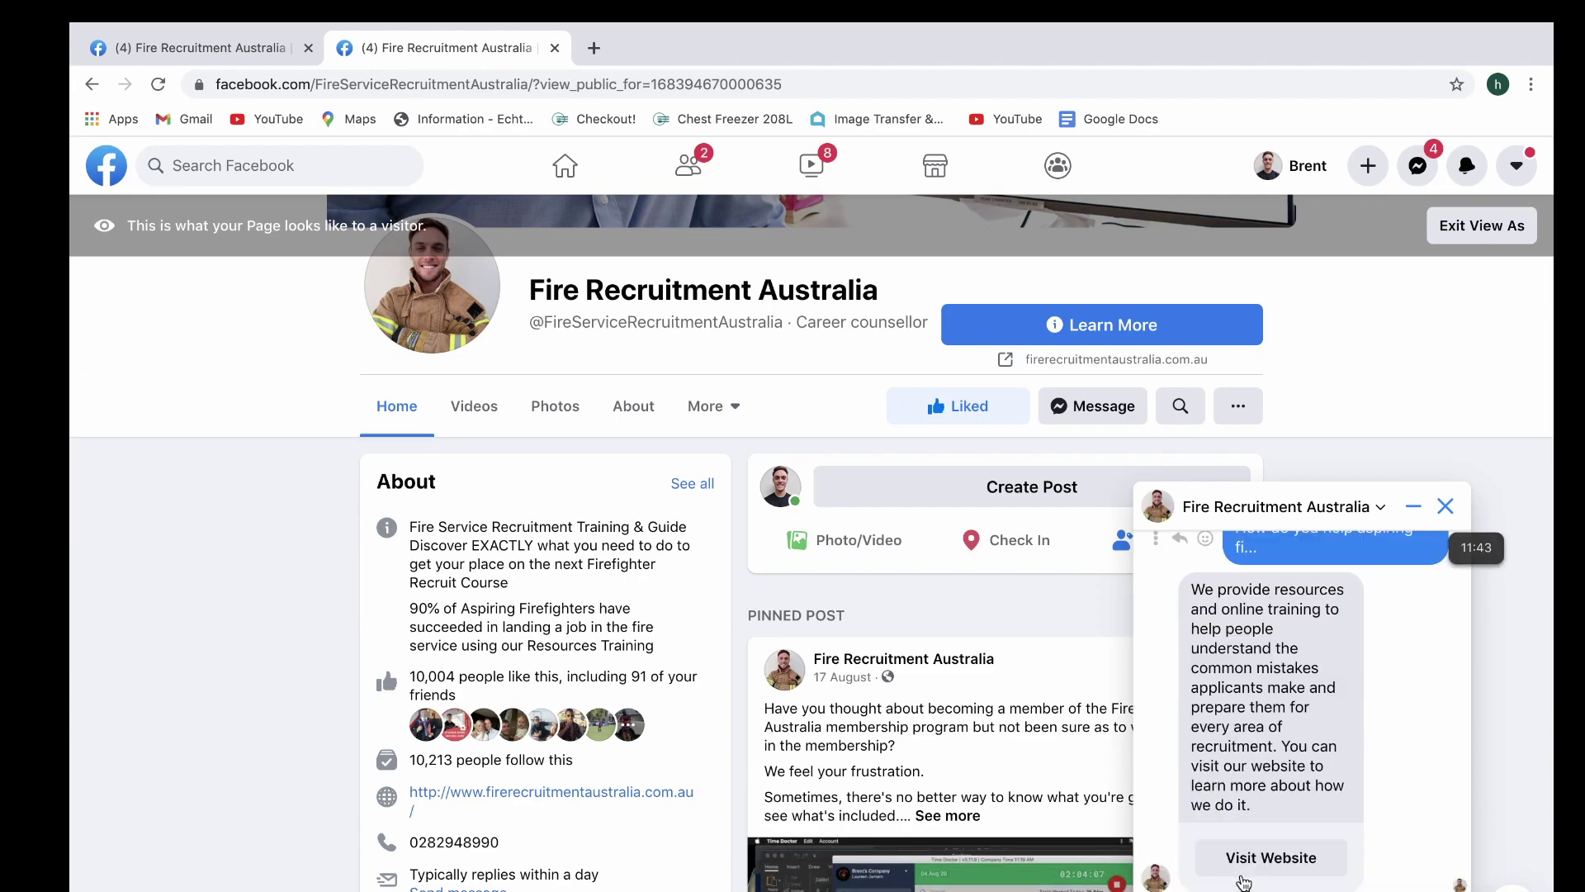
scroll(1387, 726, "up", 1)
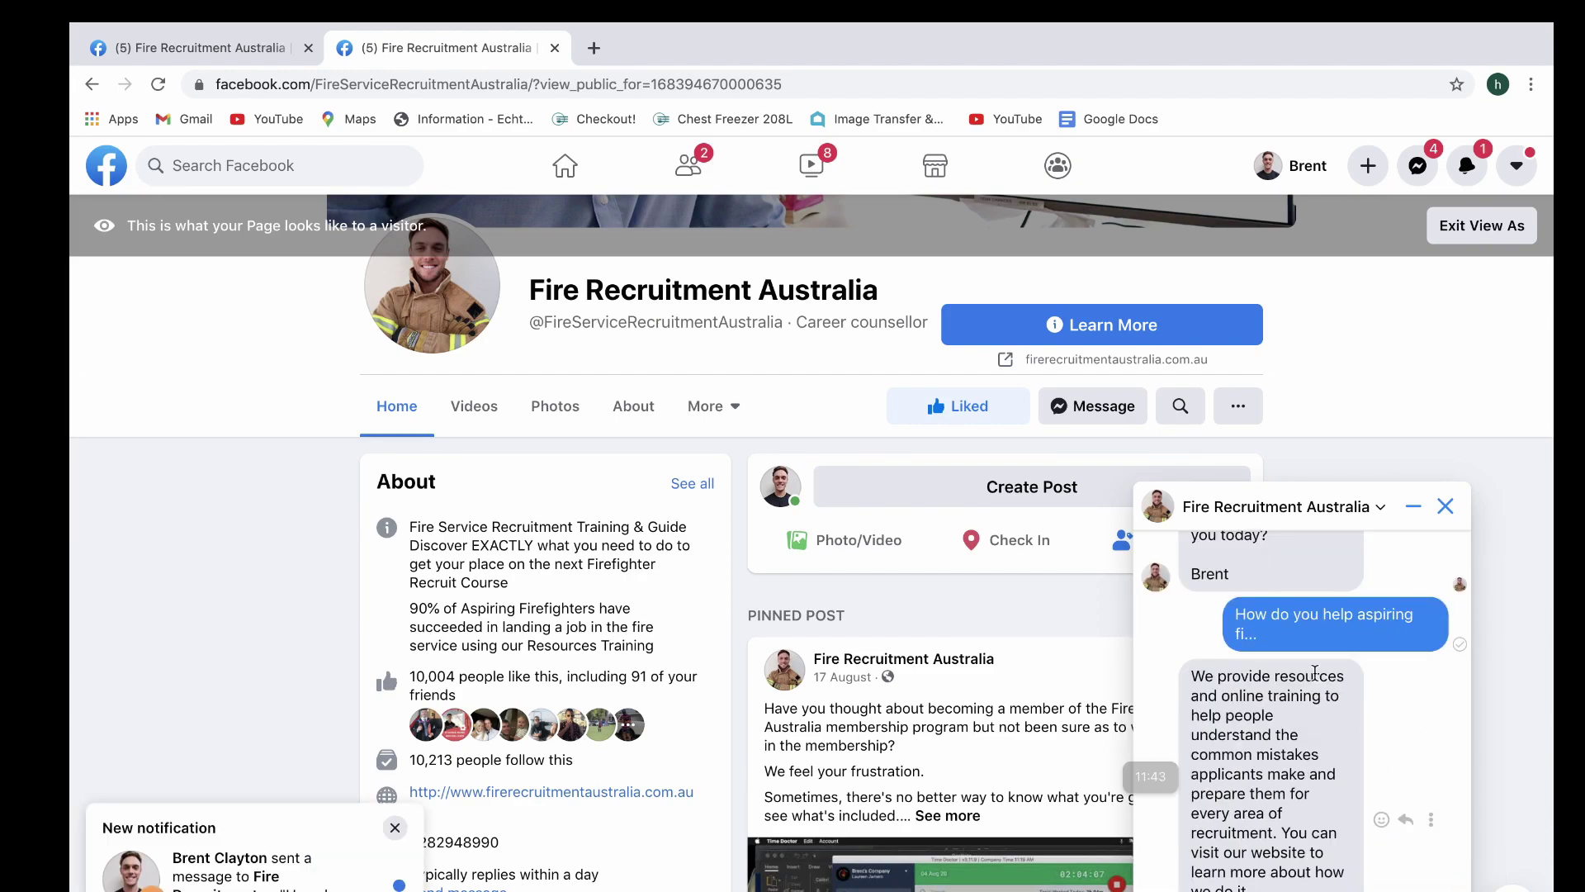
scroll(1315, 674, "down", 1)
scroll(1263, 755, "down", 1)
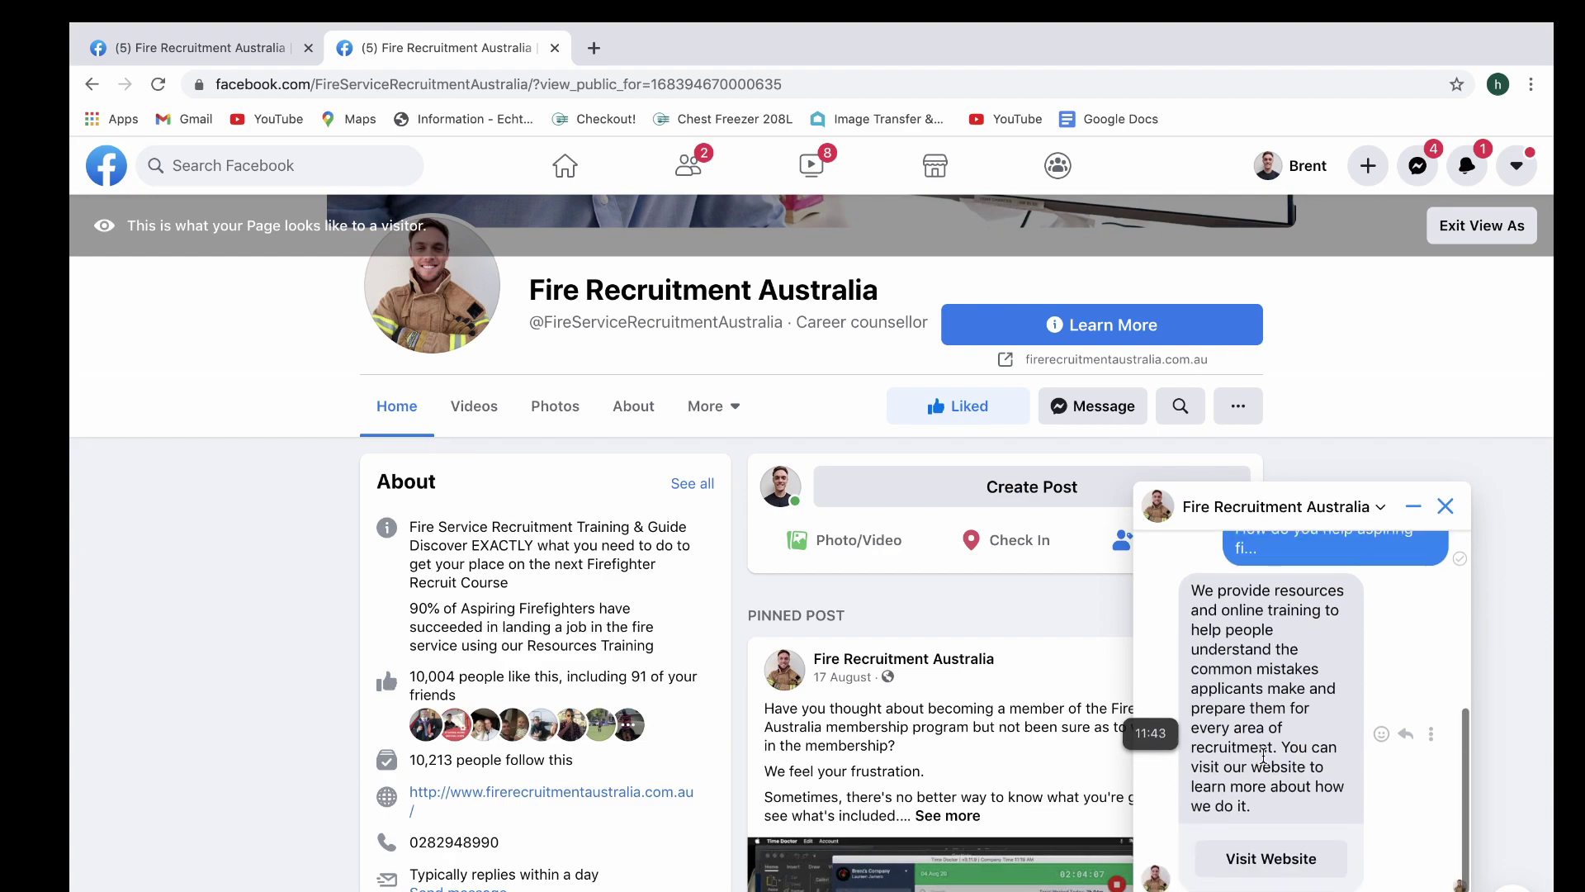
scroll(1263, 755, "down", 1)
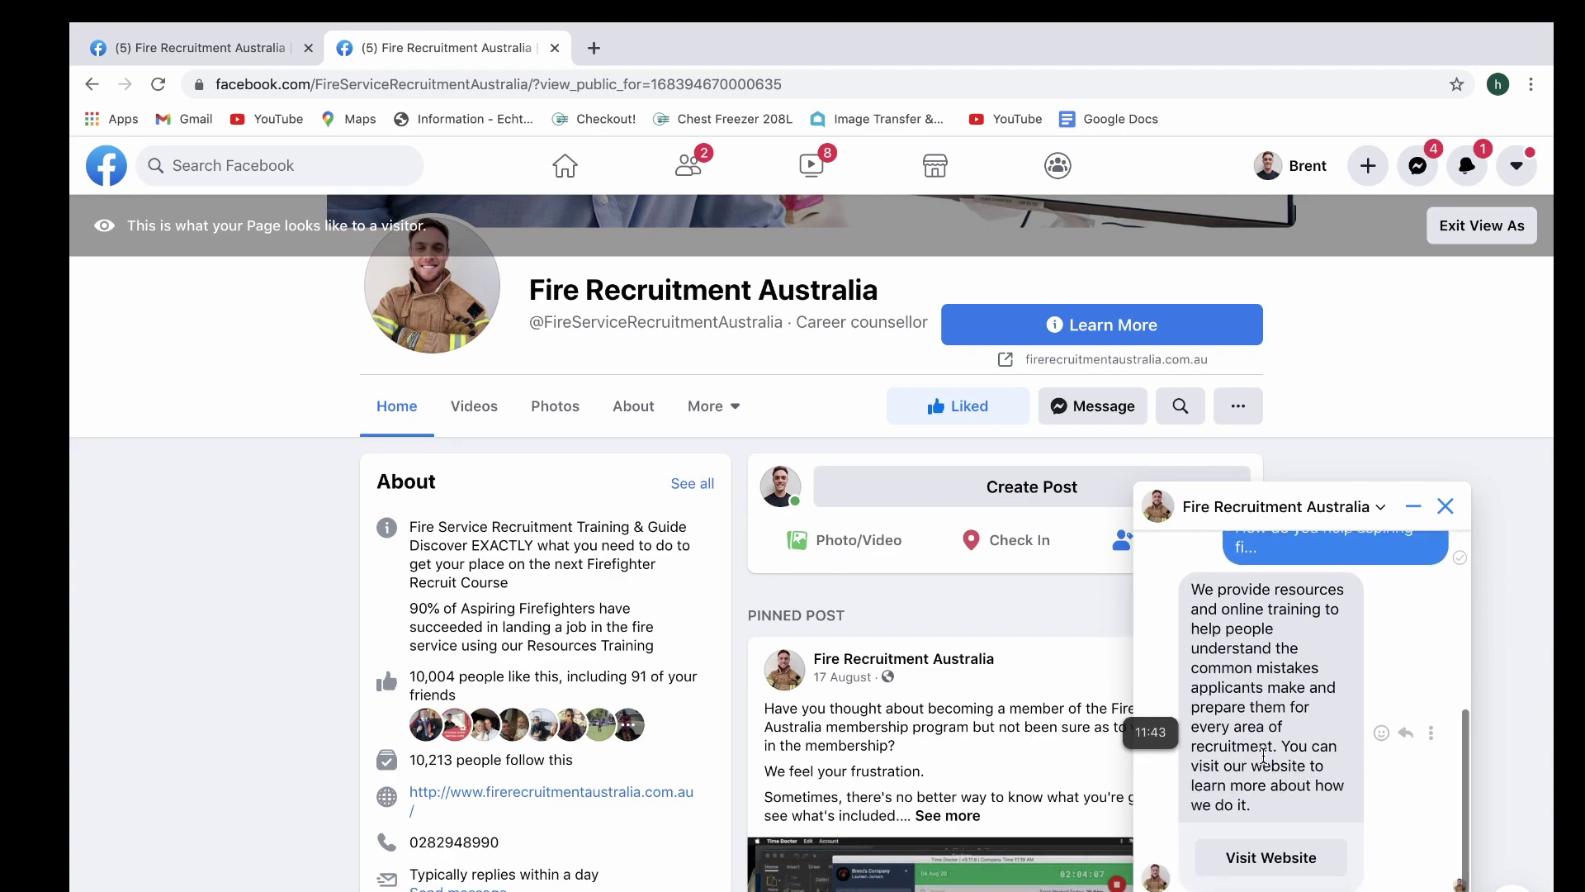
Reopen the FAQ editor and reword Question 1 to 'How can you help me?'
left_click(174, 48)
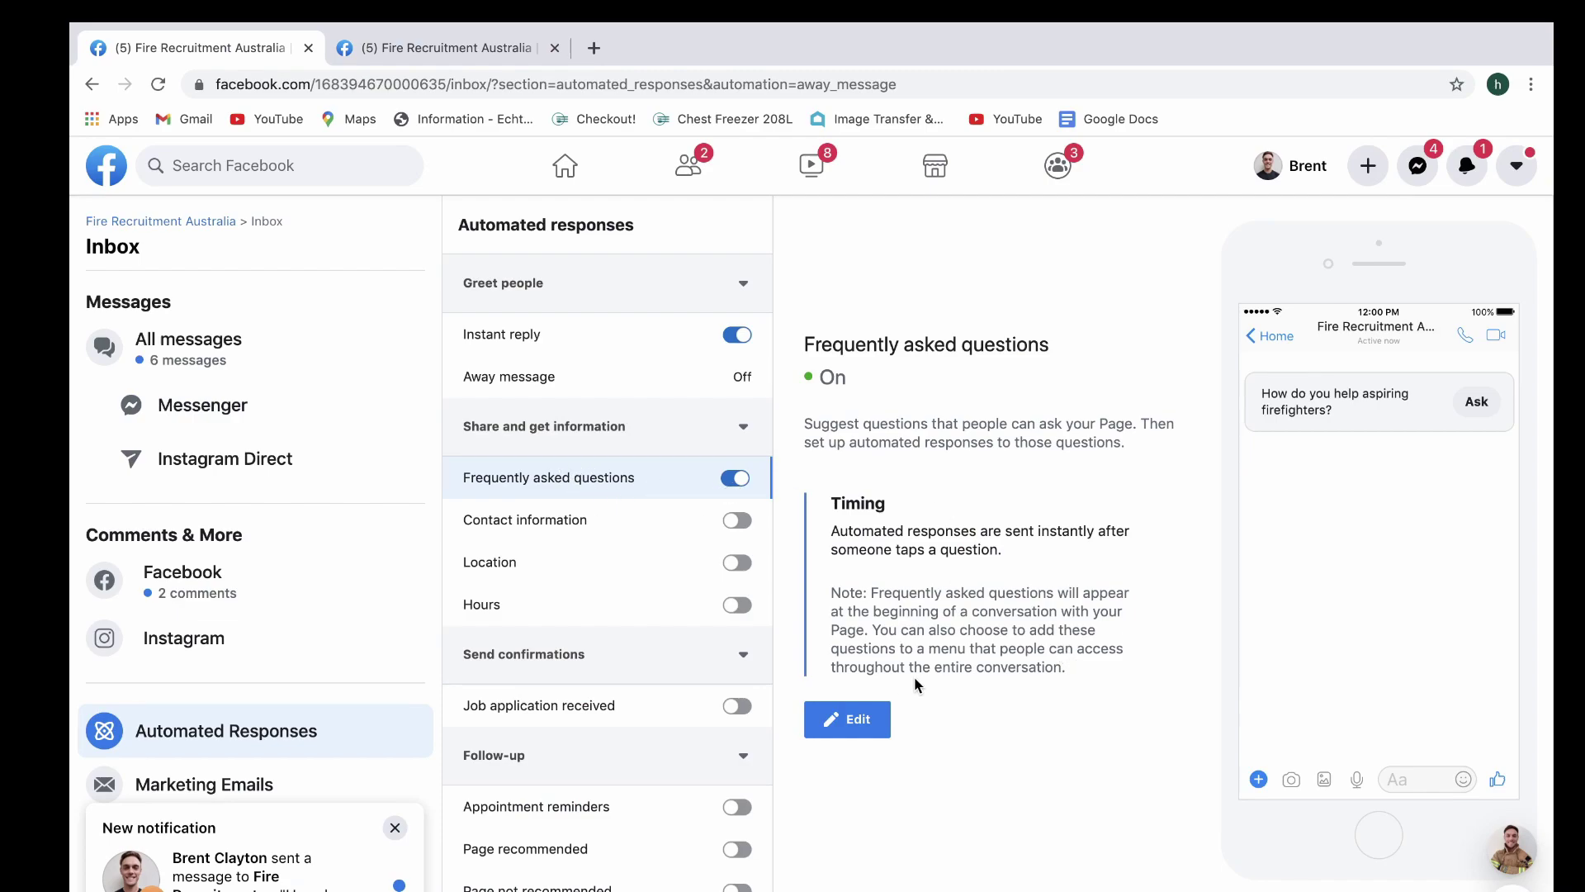
mouse_move(1511, 850)
left_click(880, 742)
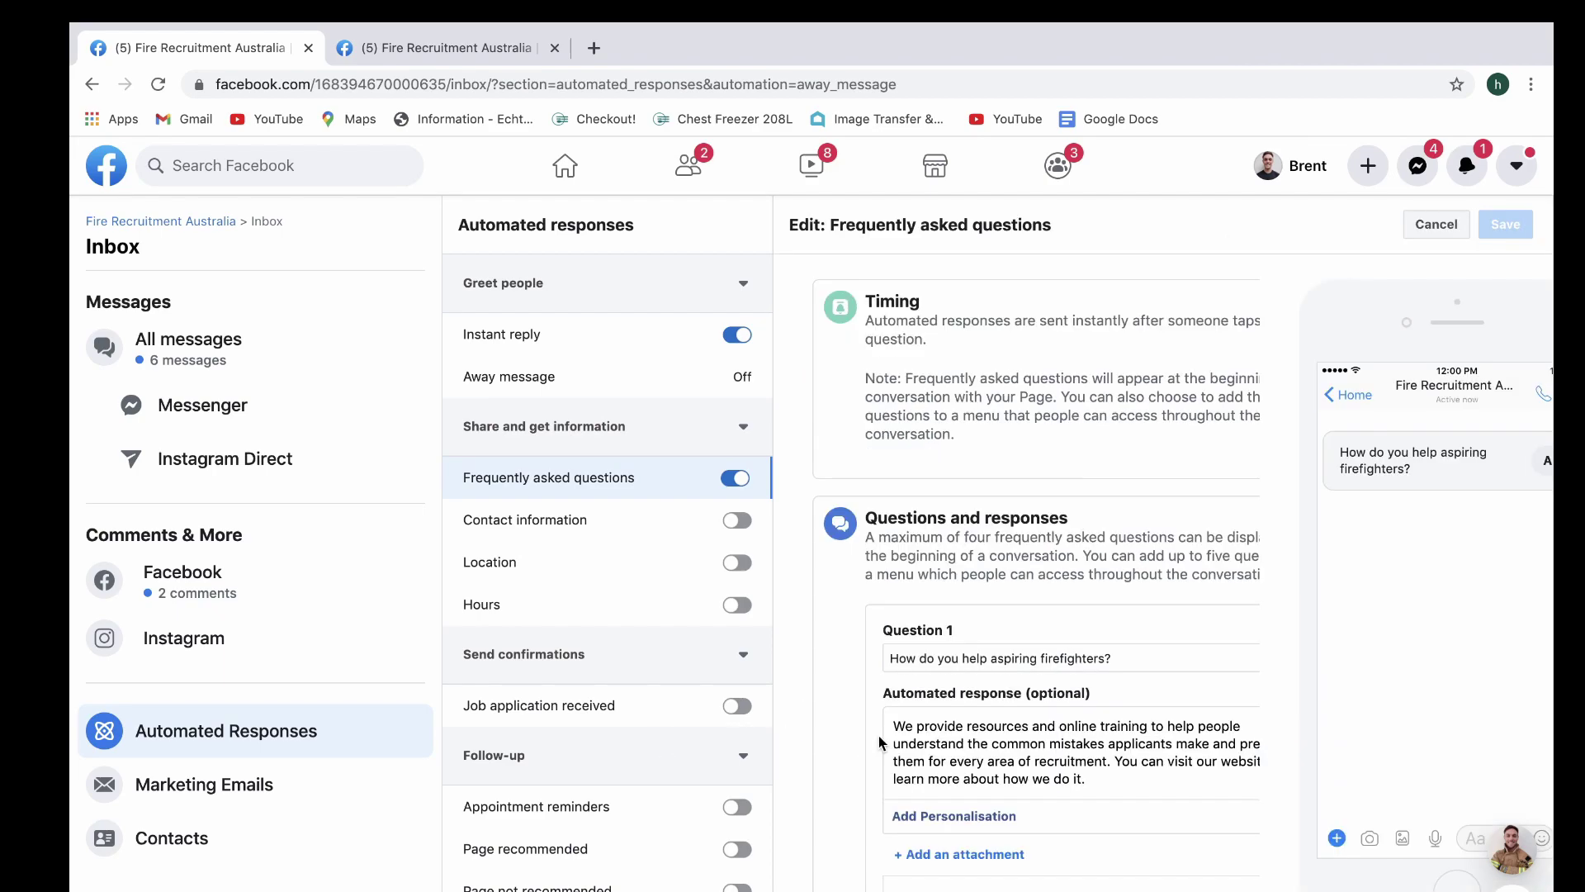
left_click(1078, 647)
left_click(1106, 658)
key("super+shift+Left")
type("Can yo")
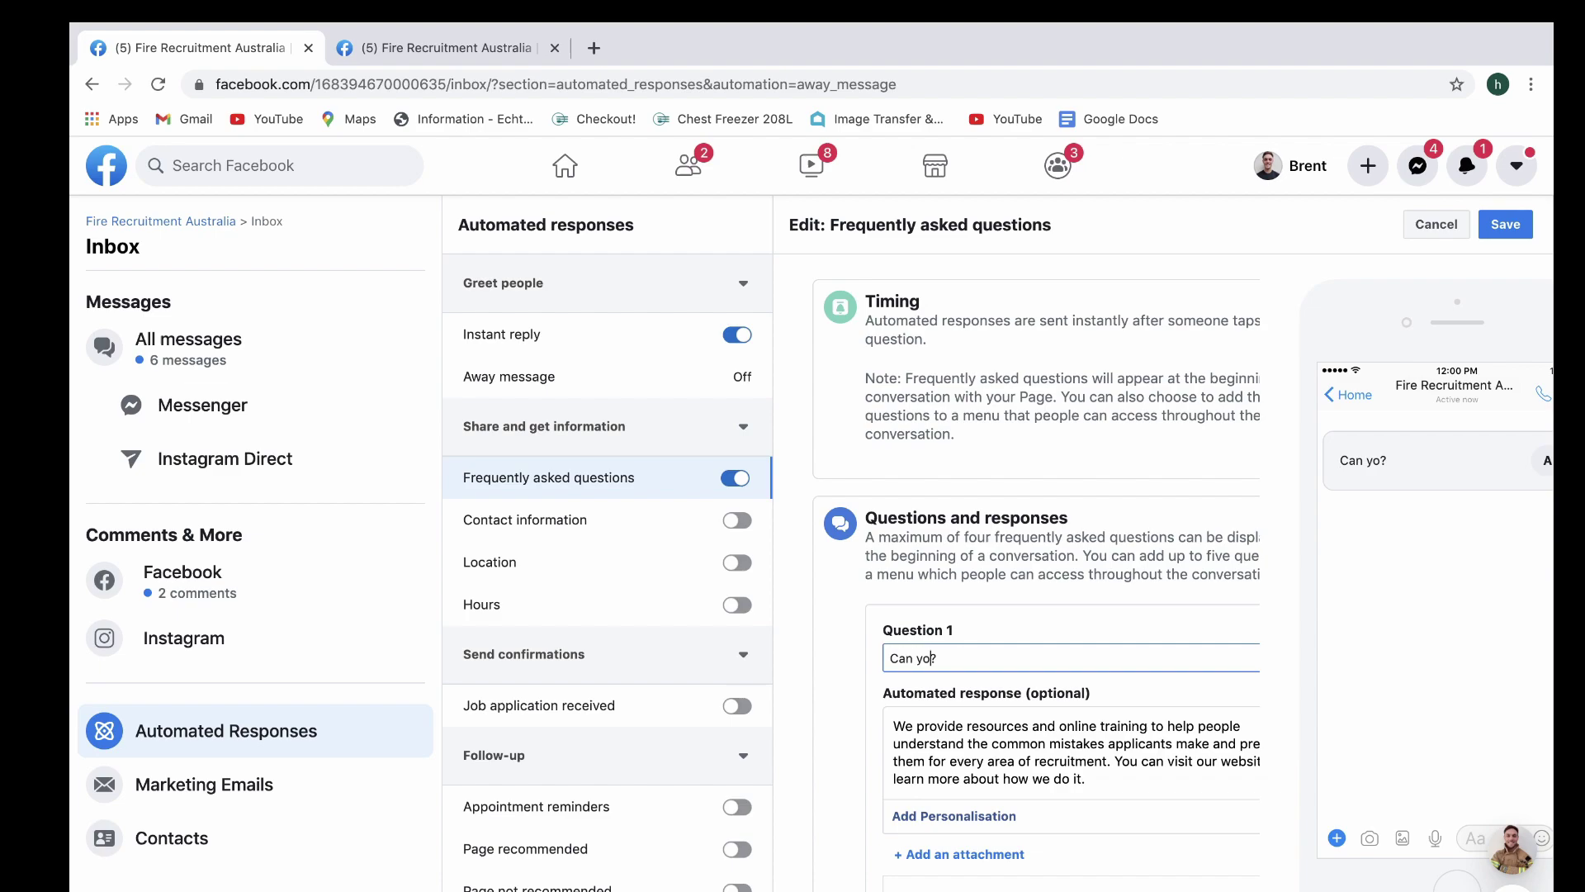
type("u help me")
key("BackSpace")
key("BackSpace")
key("BackSpace")
type("How can")
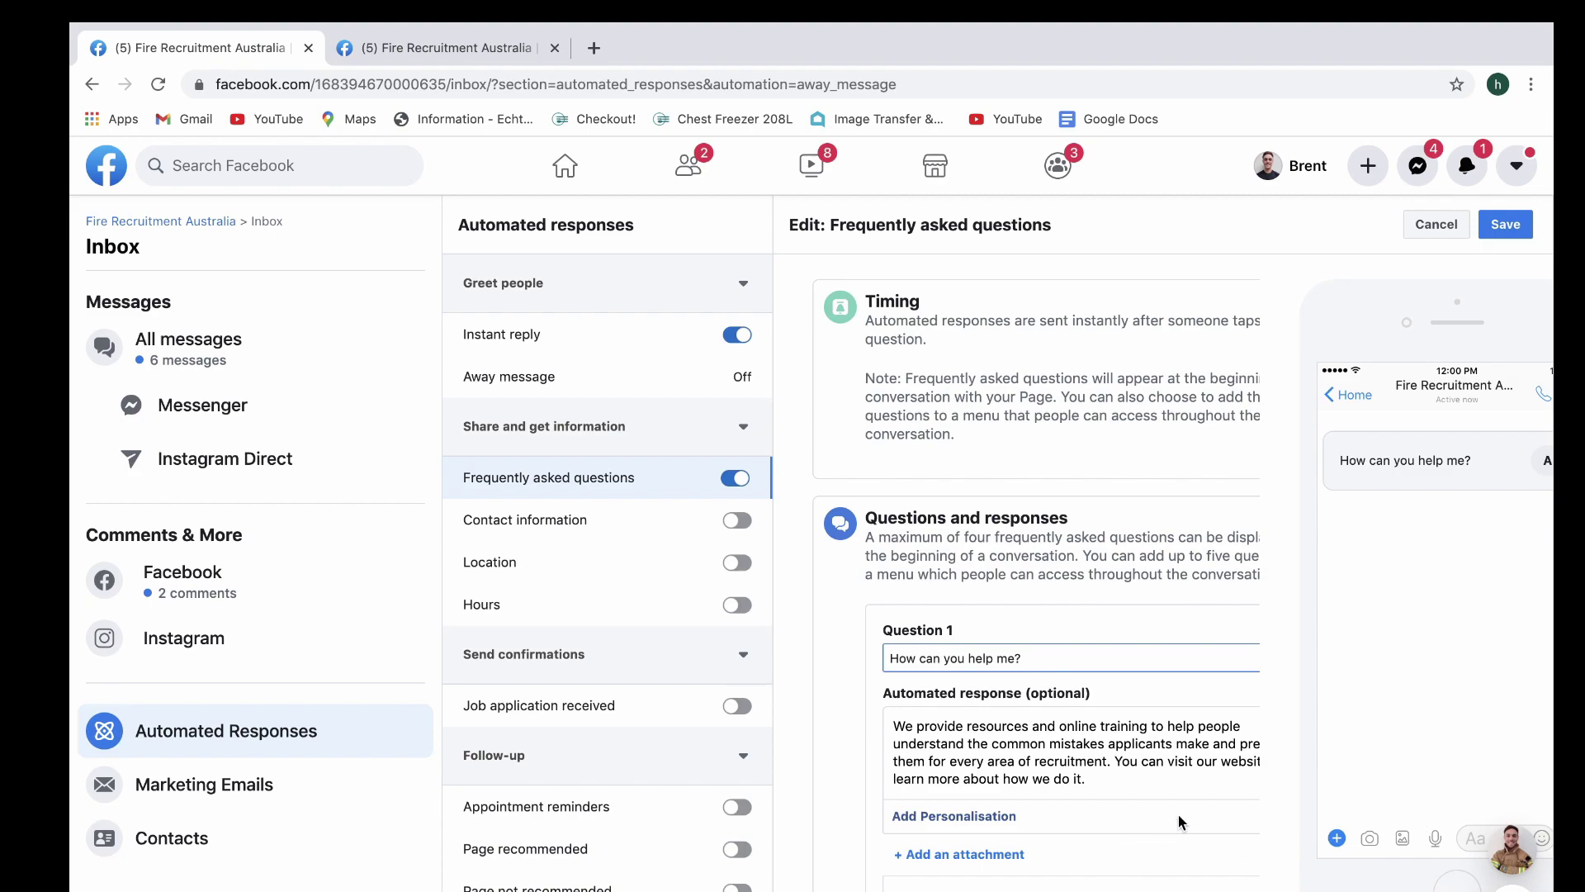
Check the question in the Menu preview and save the FAQ
scroll(1177, 814, "right", 3)
scroll(1319, 791, "down", 2)
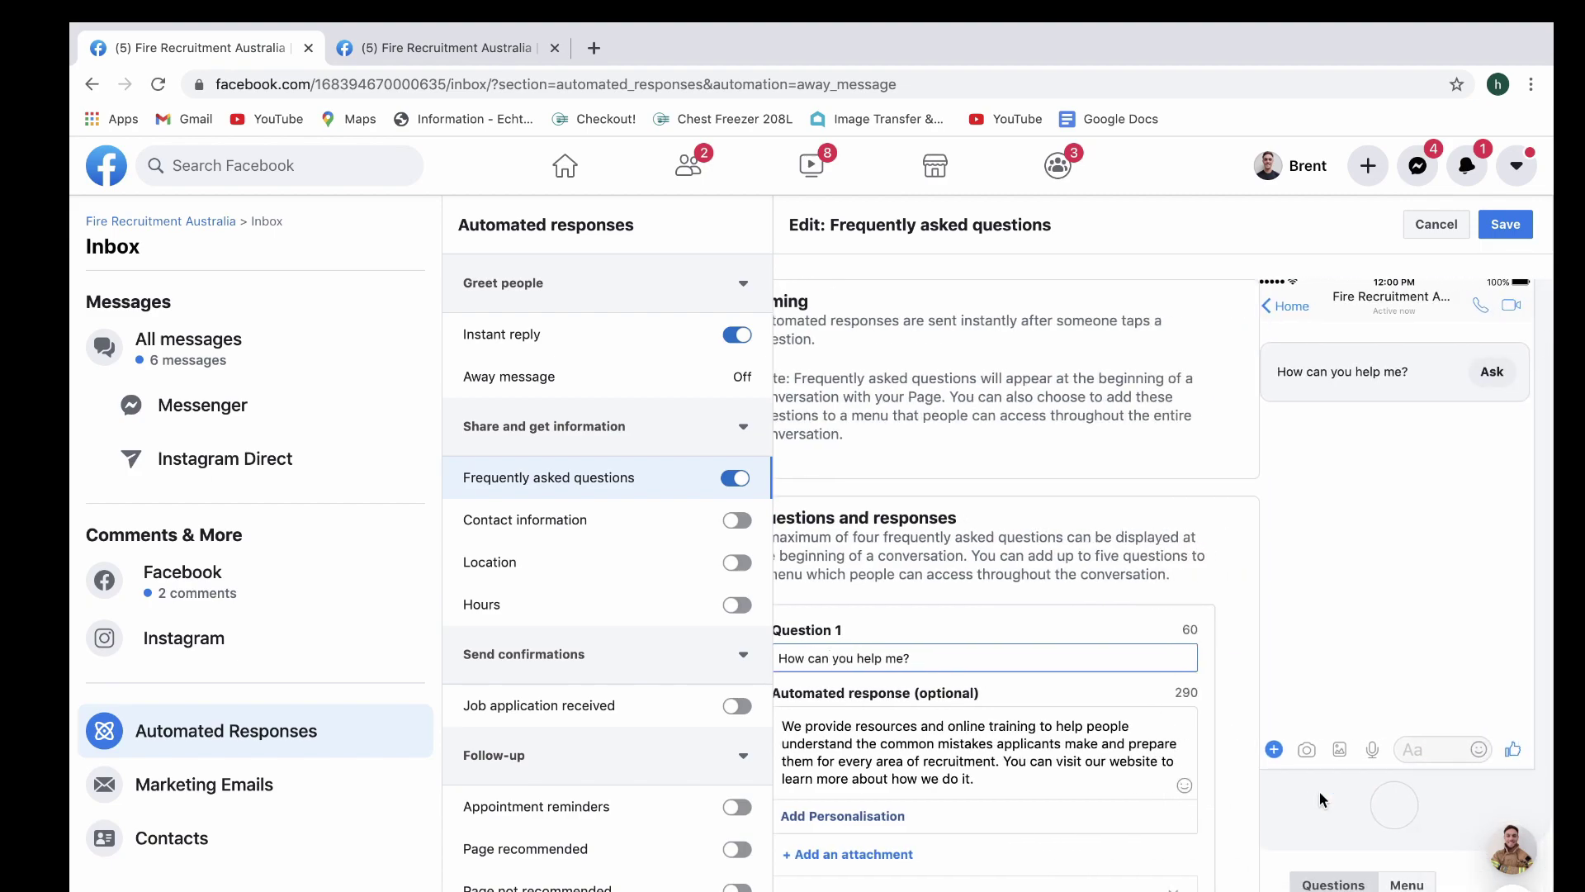
left_click(1407, 884)
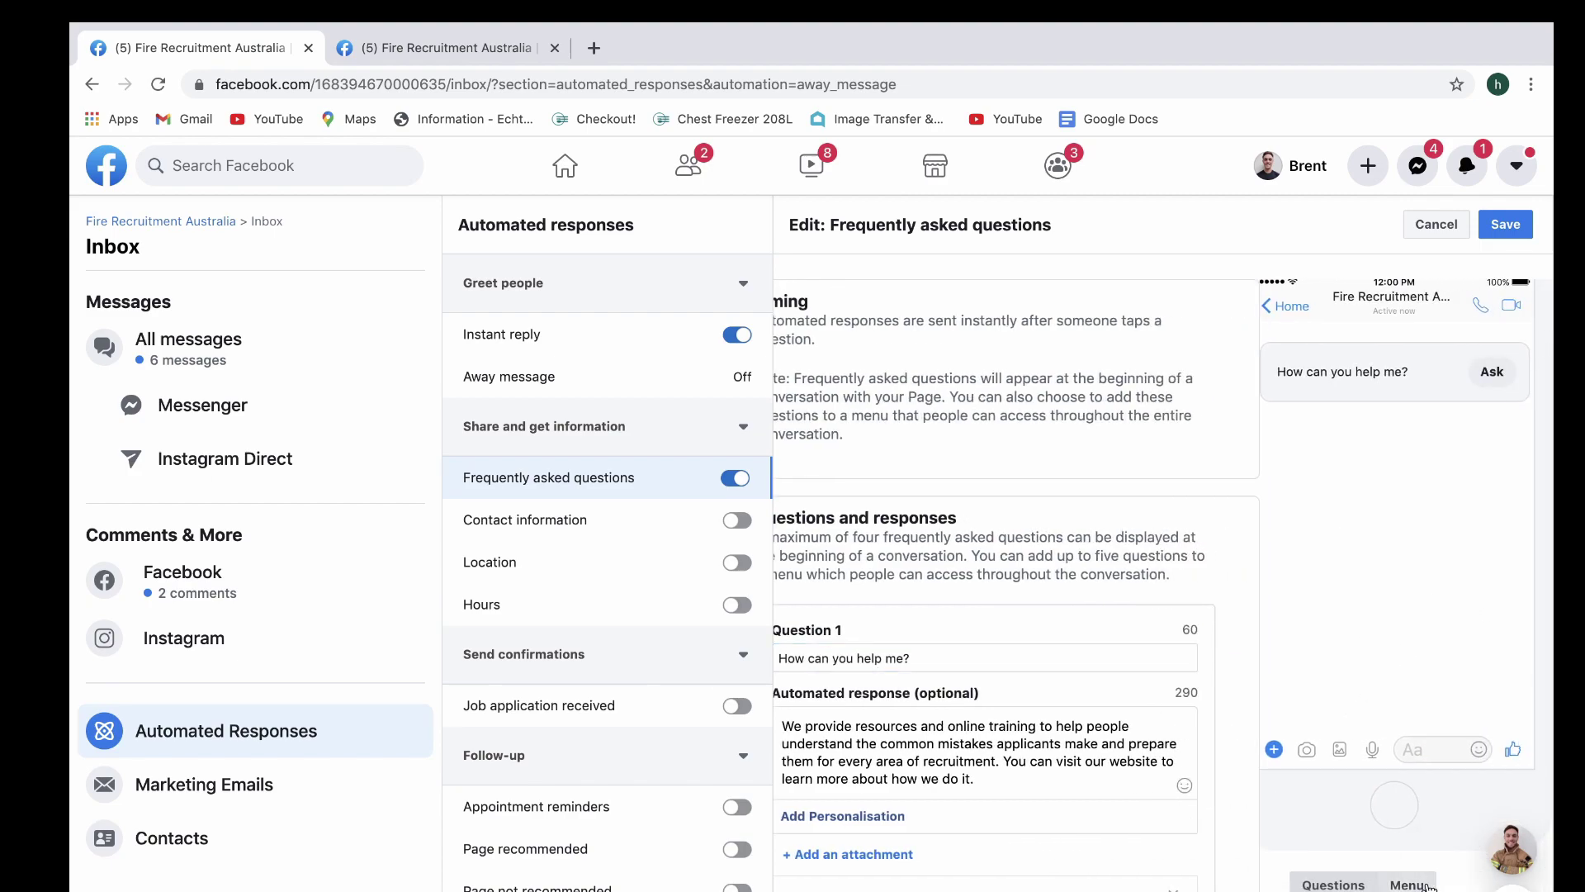
scroll(1344, 748, "left", 2)
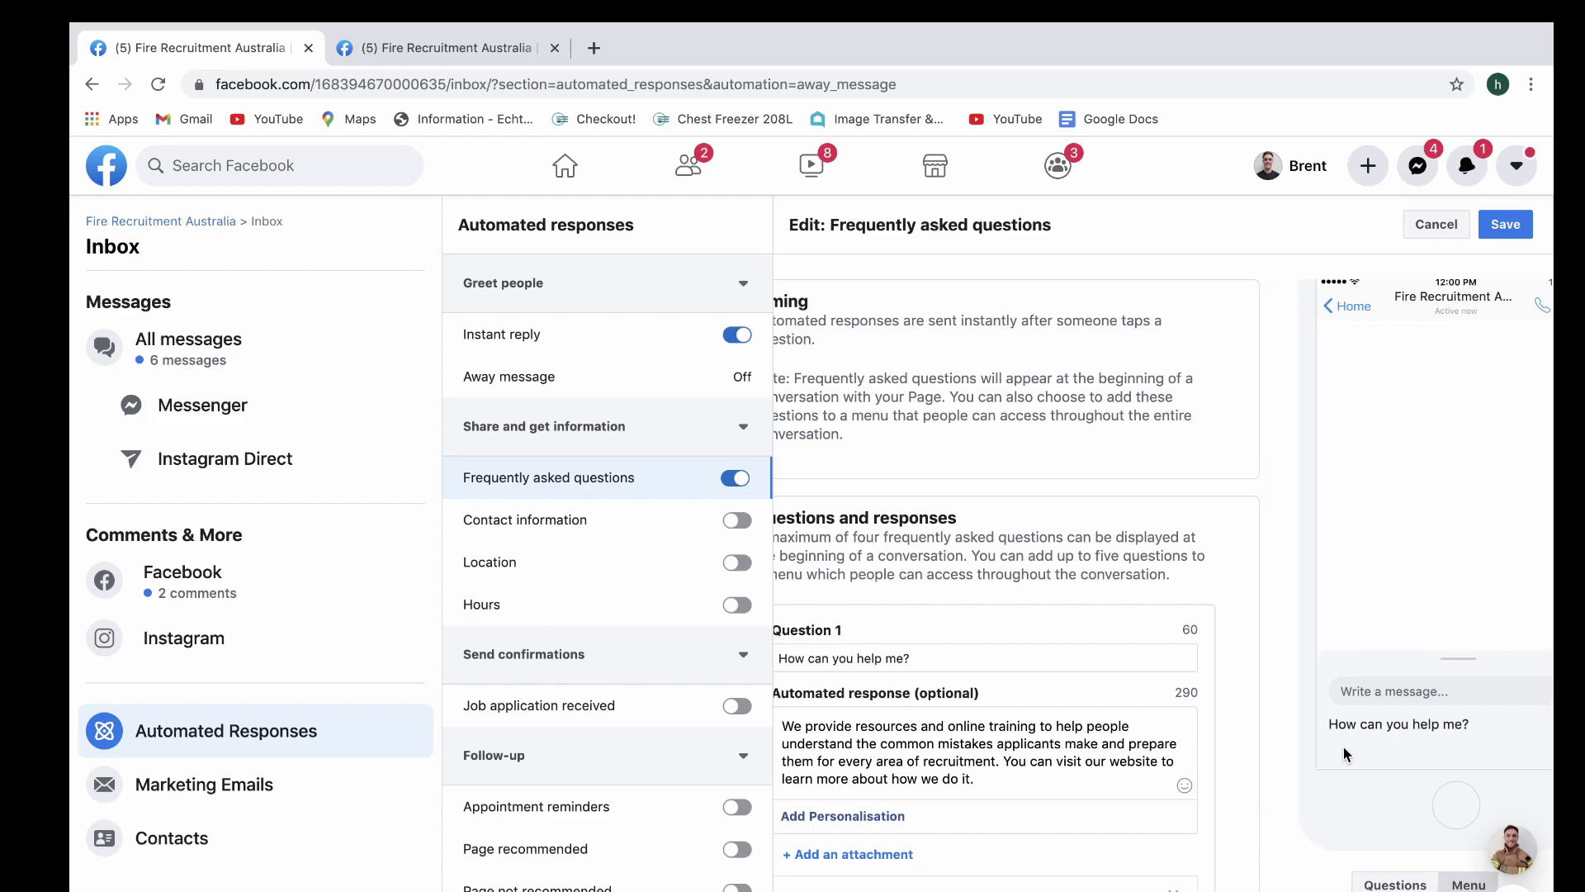
scroll(1344, 746, "right", 1)
right_click(1344, 746)
left_click(1329, 744)
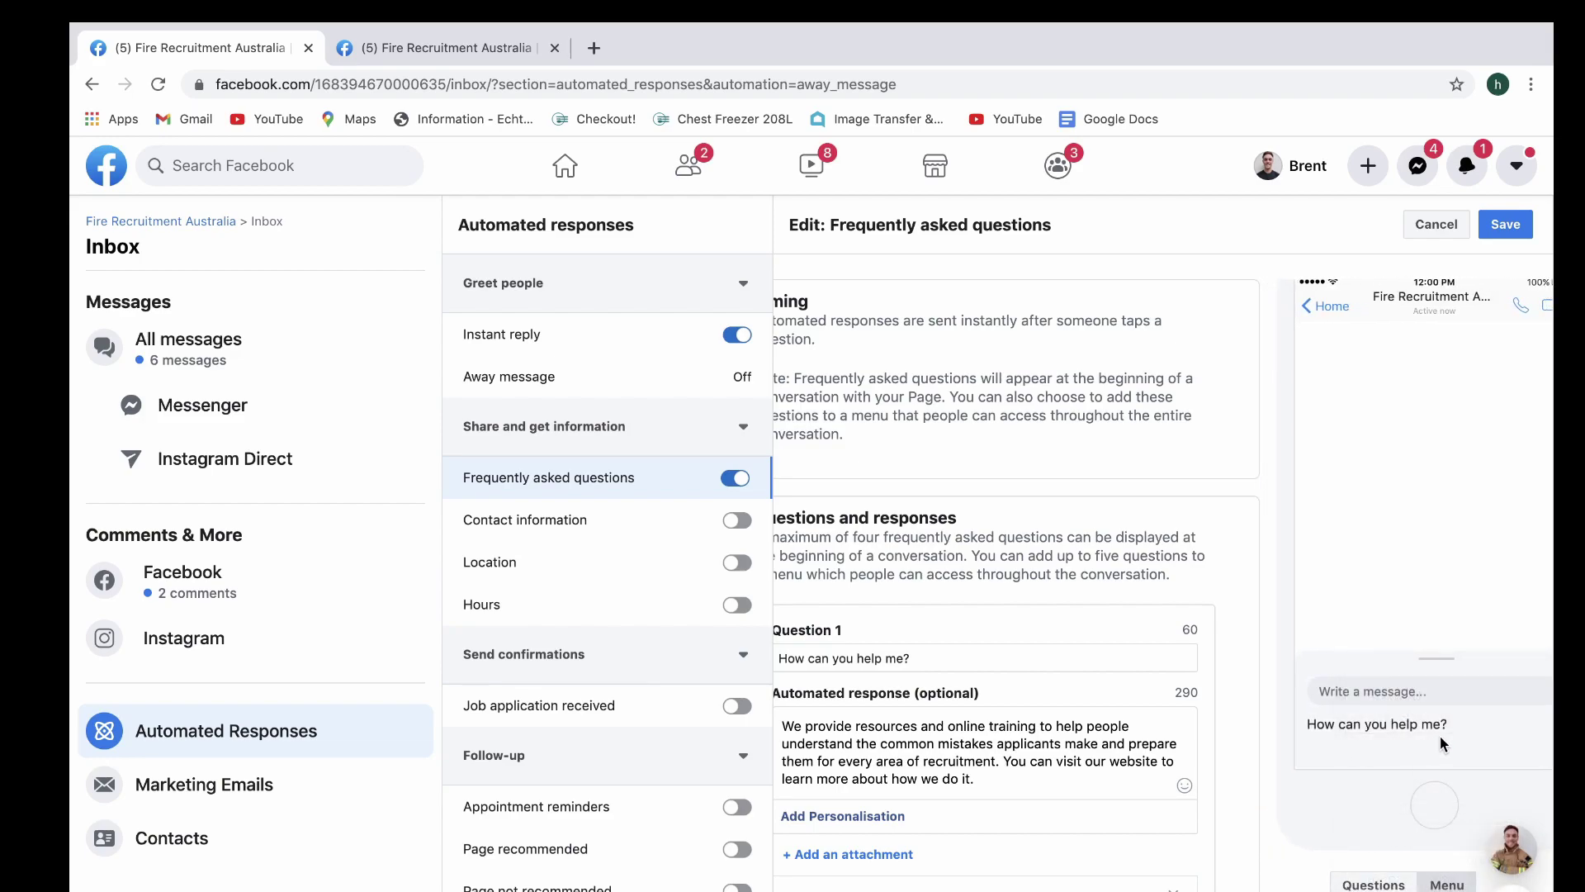
left_click(1507, 226)
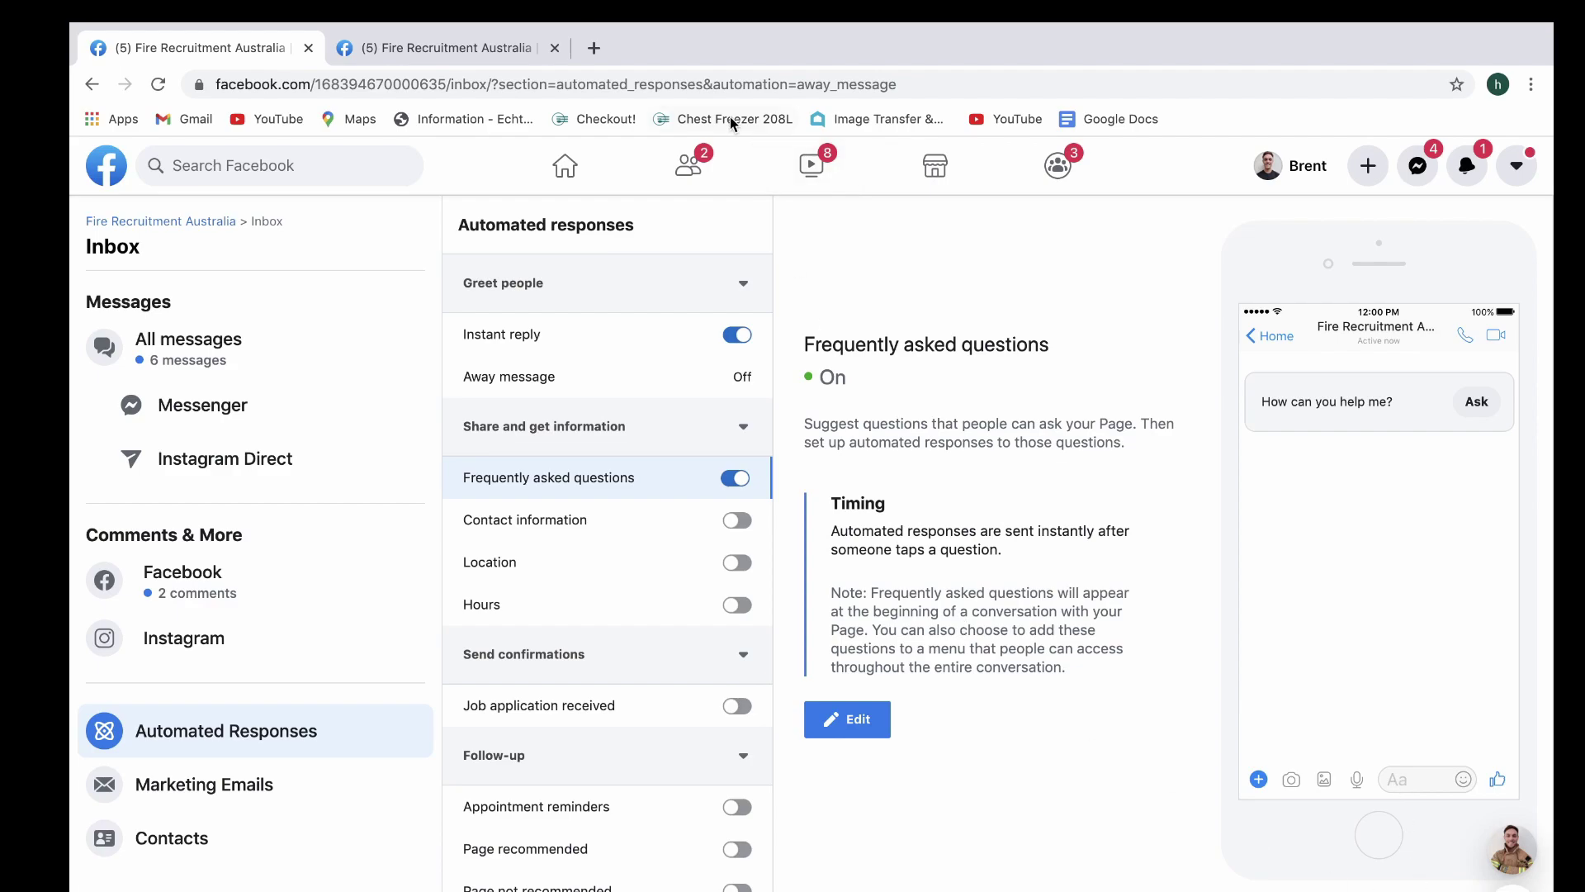
As a visitor, start a new chat with the Page and ask 'How can you help me?'
left_click(421, 50)
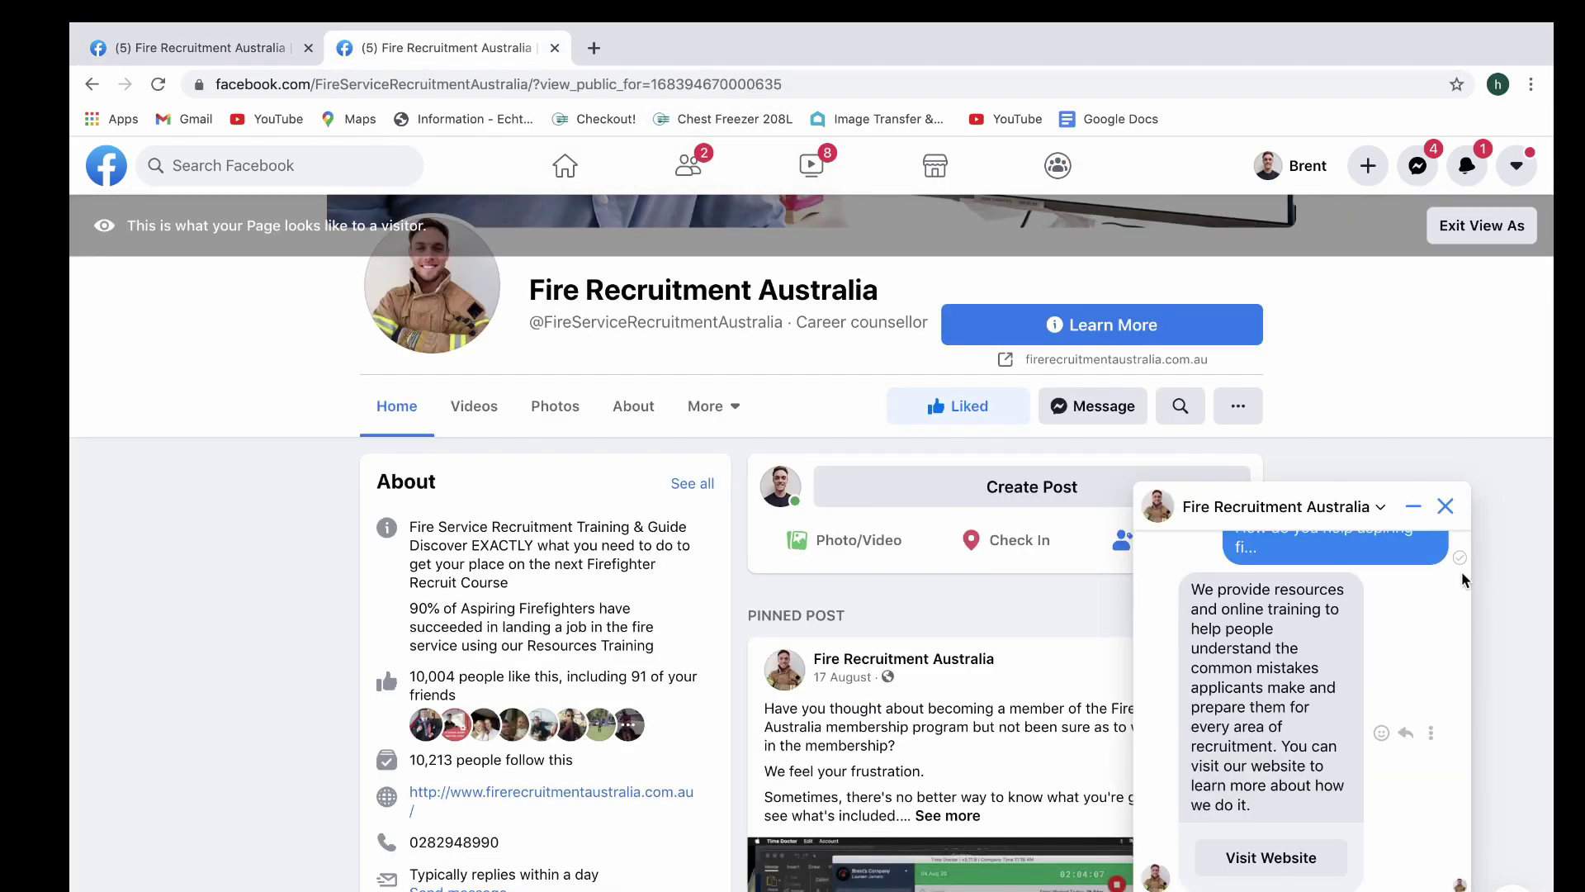
left_click(1444, 506)
left_click(793, 85)
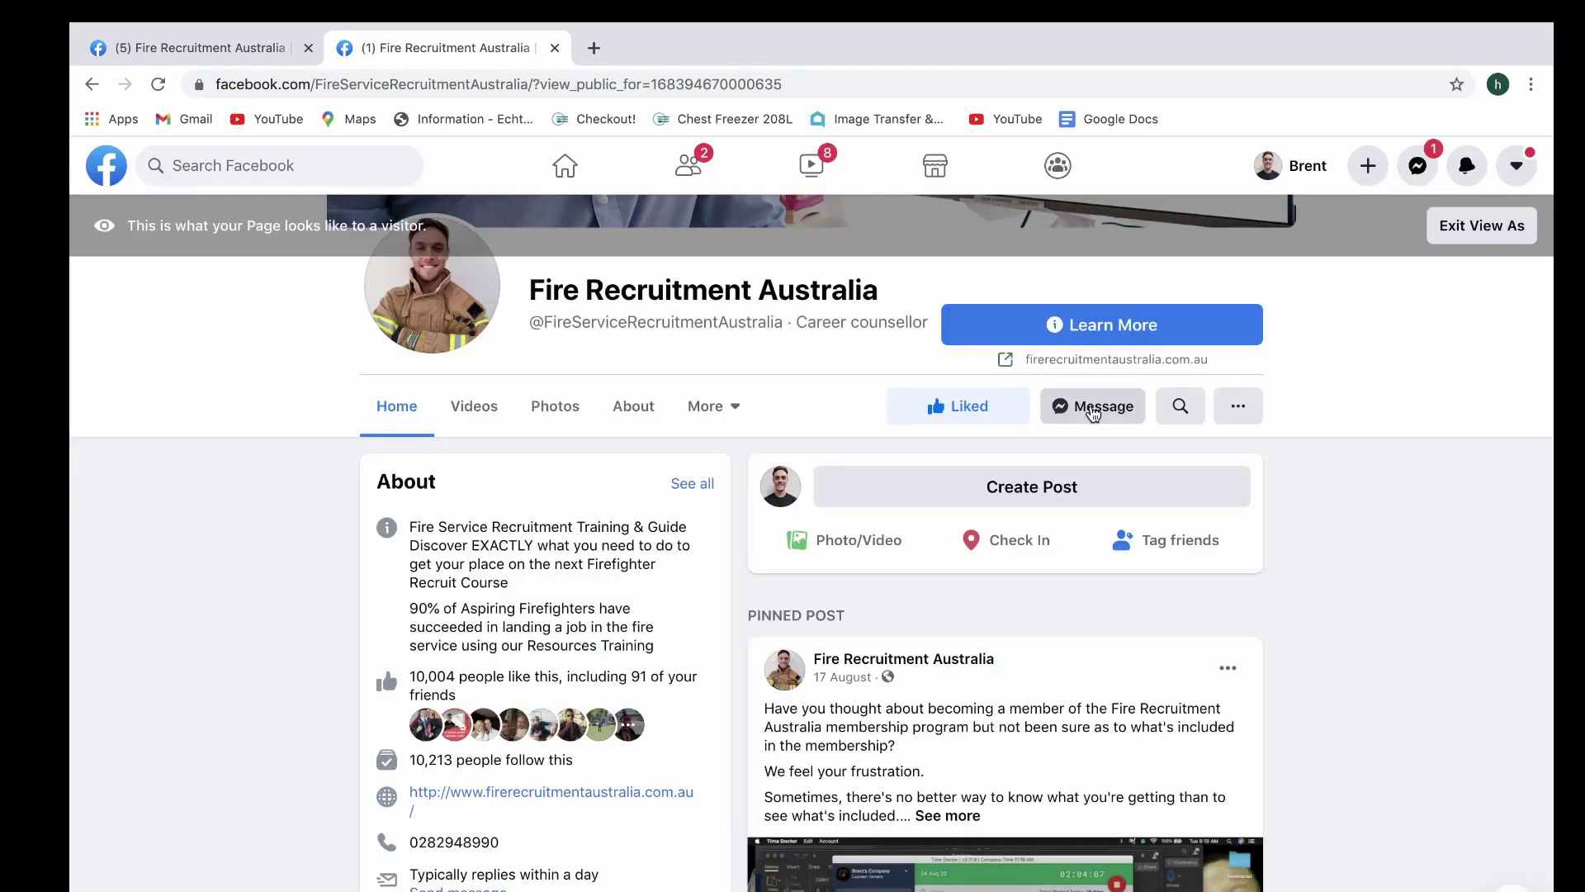
left_click(1094, 414)
left_click(1390, 863)
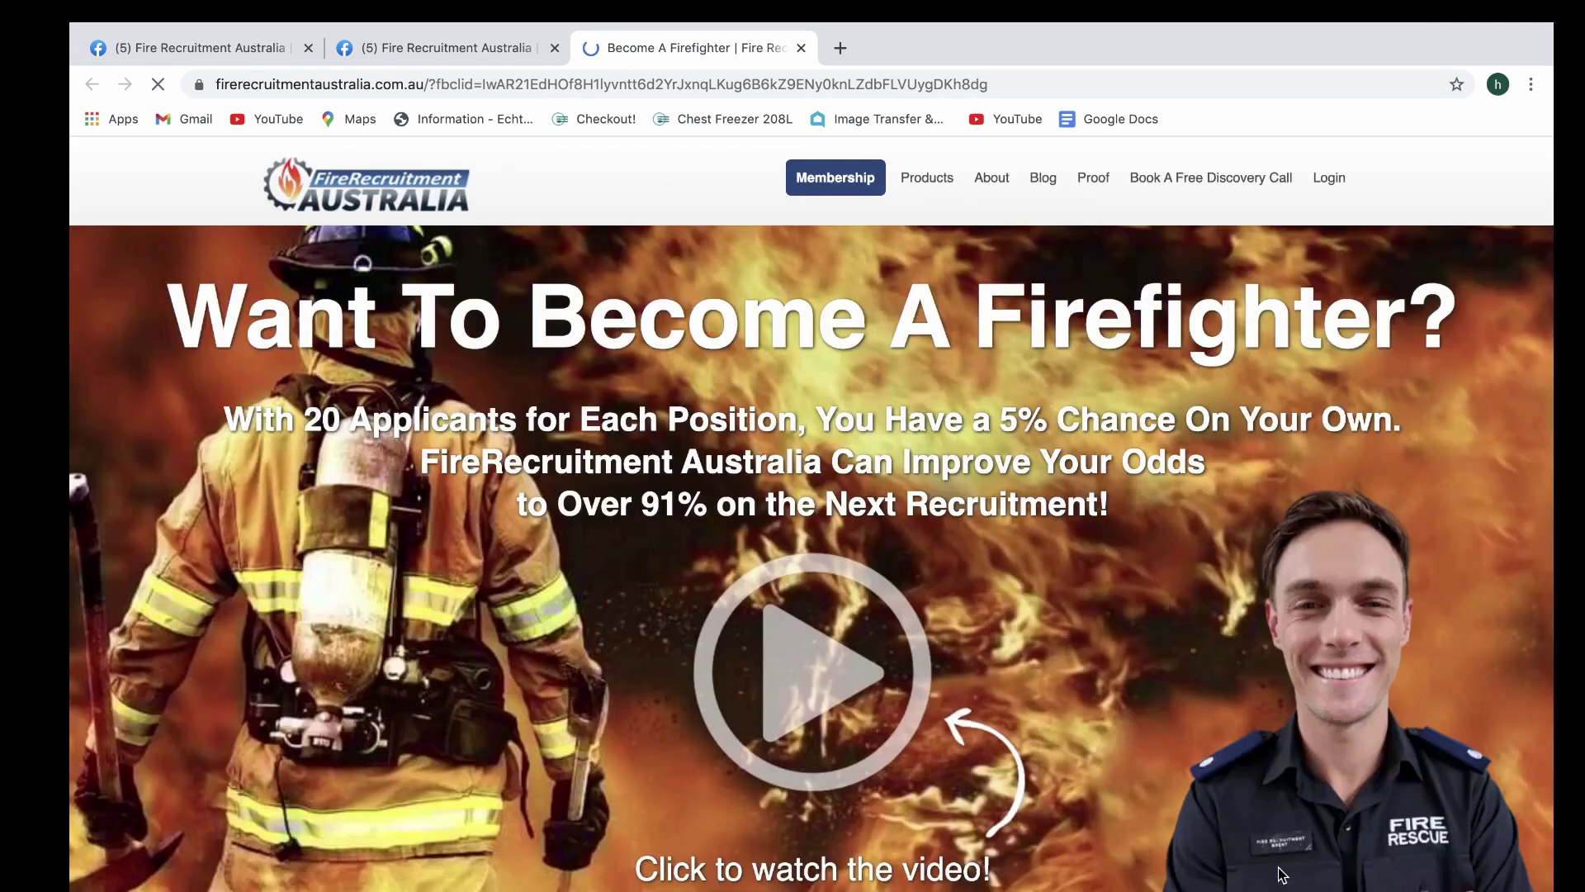
Return to the Page's visitor-view tab, leaving the website open in its own tab
left_click(460, 53)
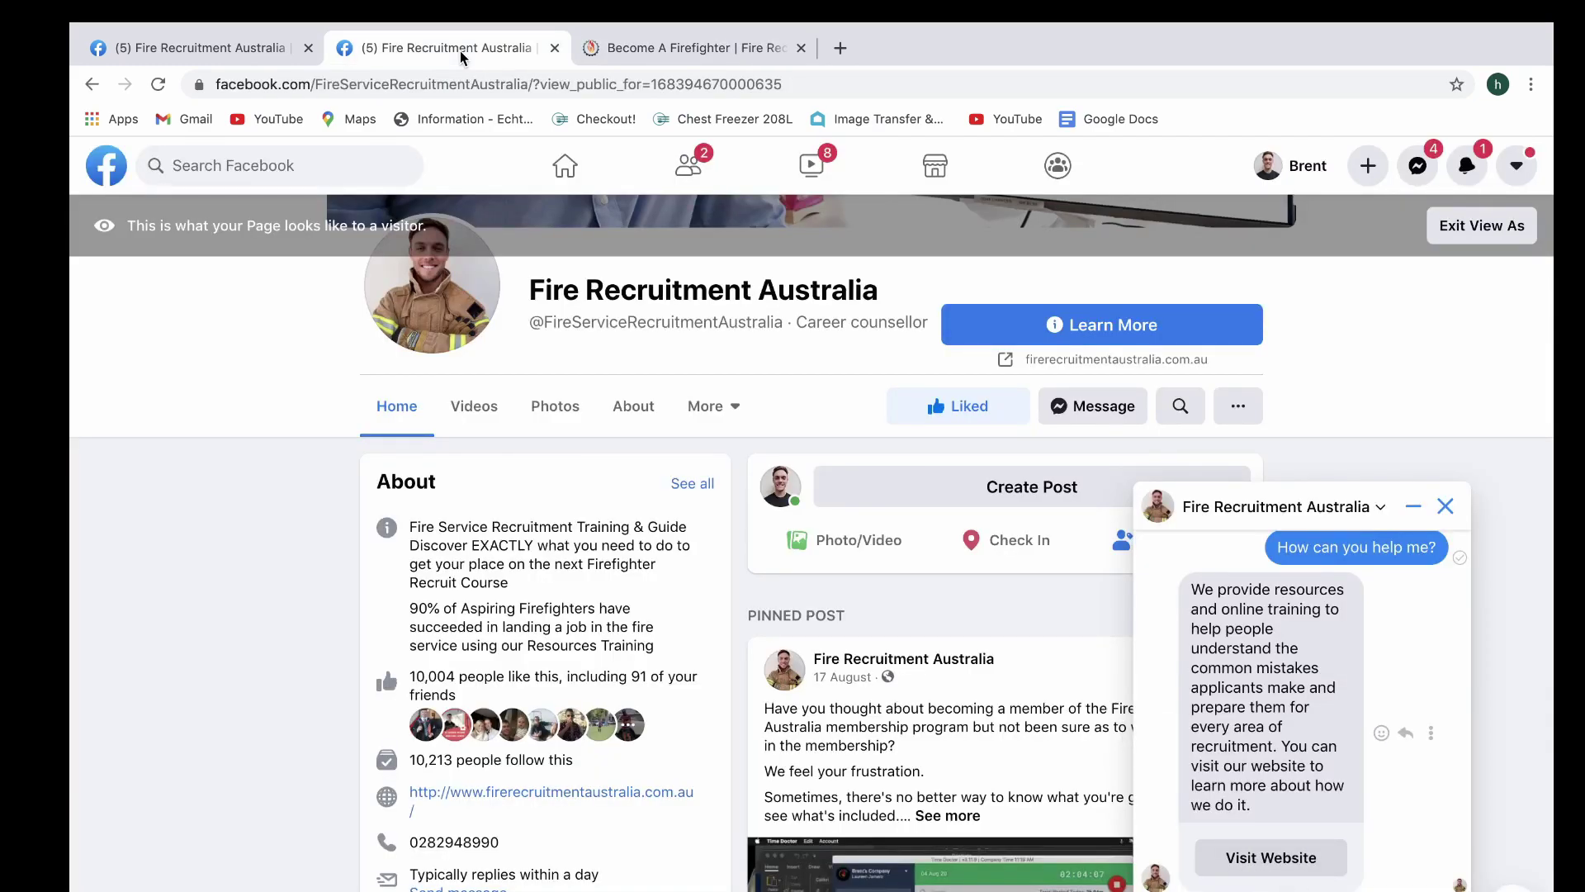
Close the chat and review the Instant reply and Frequently asked questions settings in the Inbox
left_click(1445, 505)
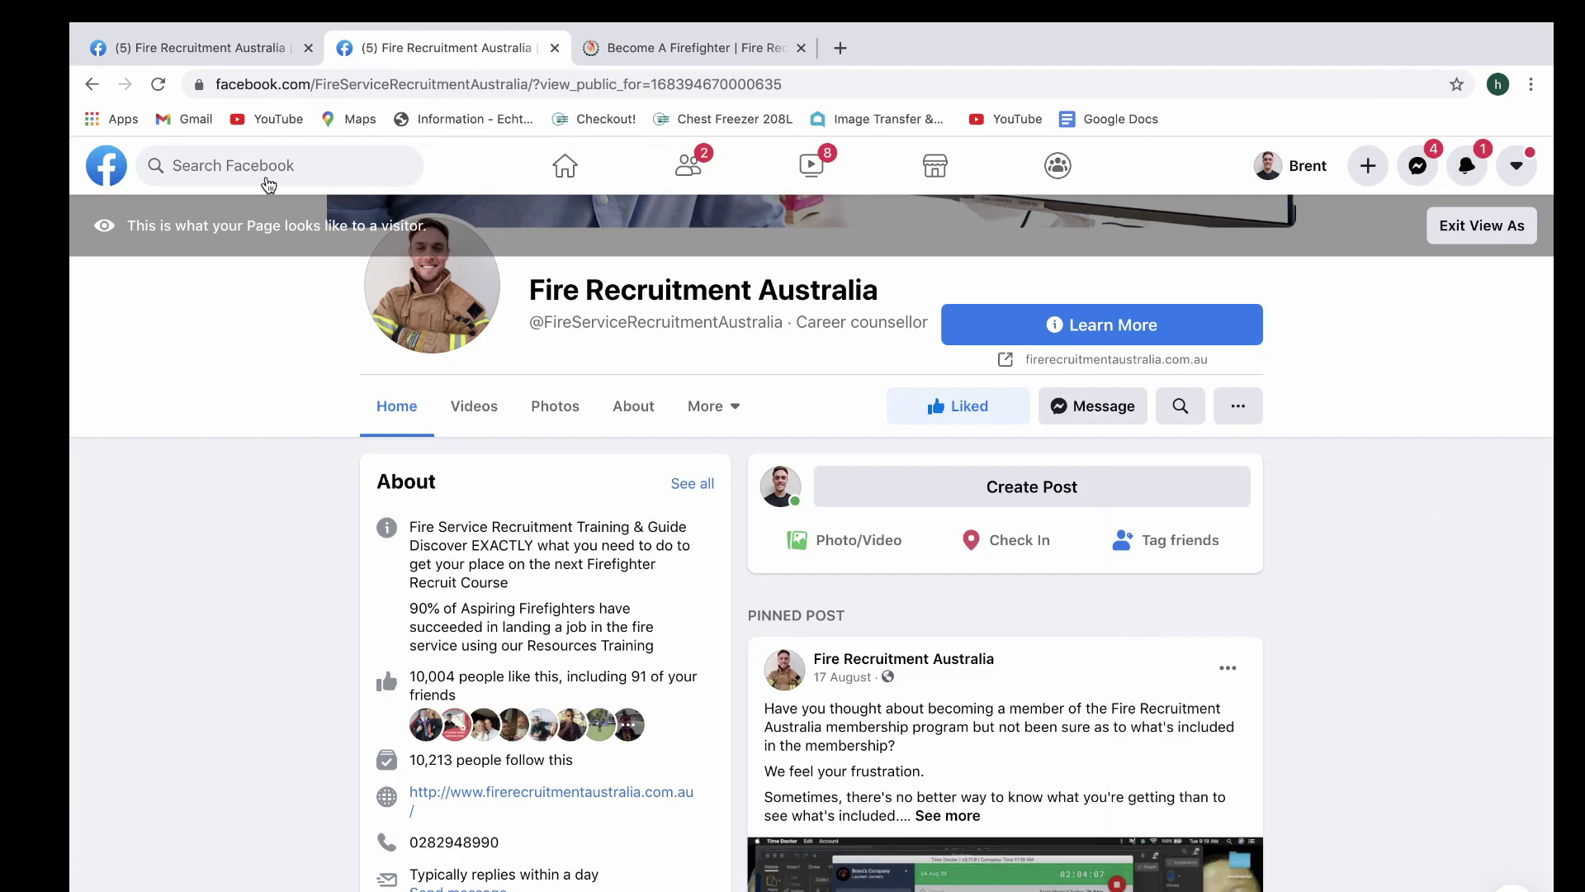
left_click(134, 45)
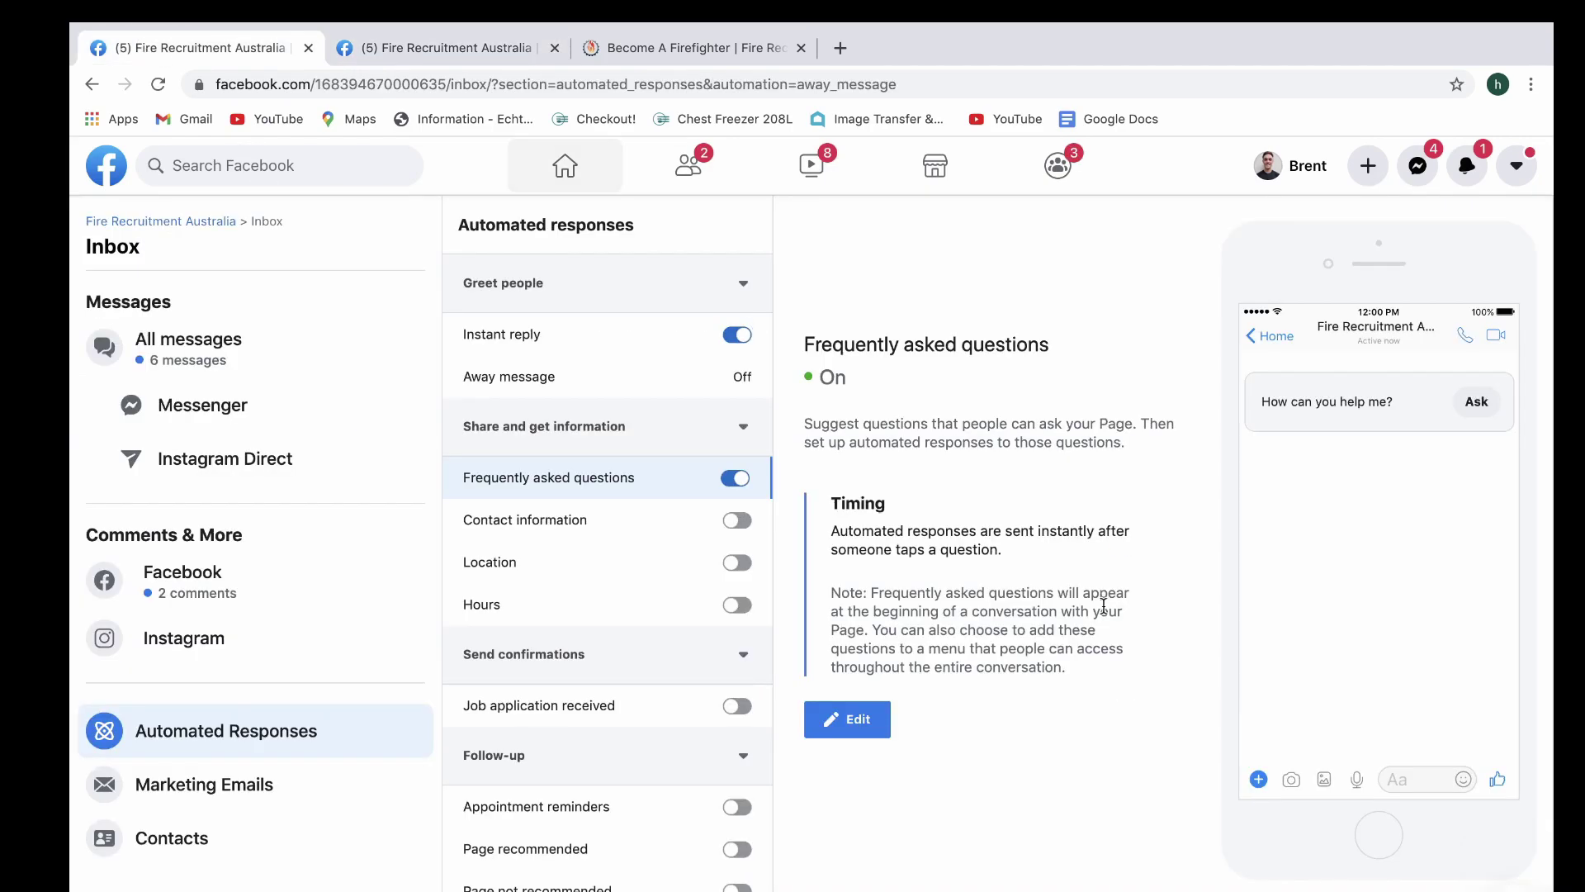
left_click(591, 342)
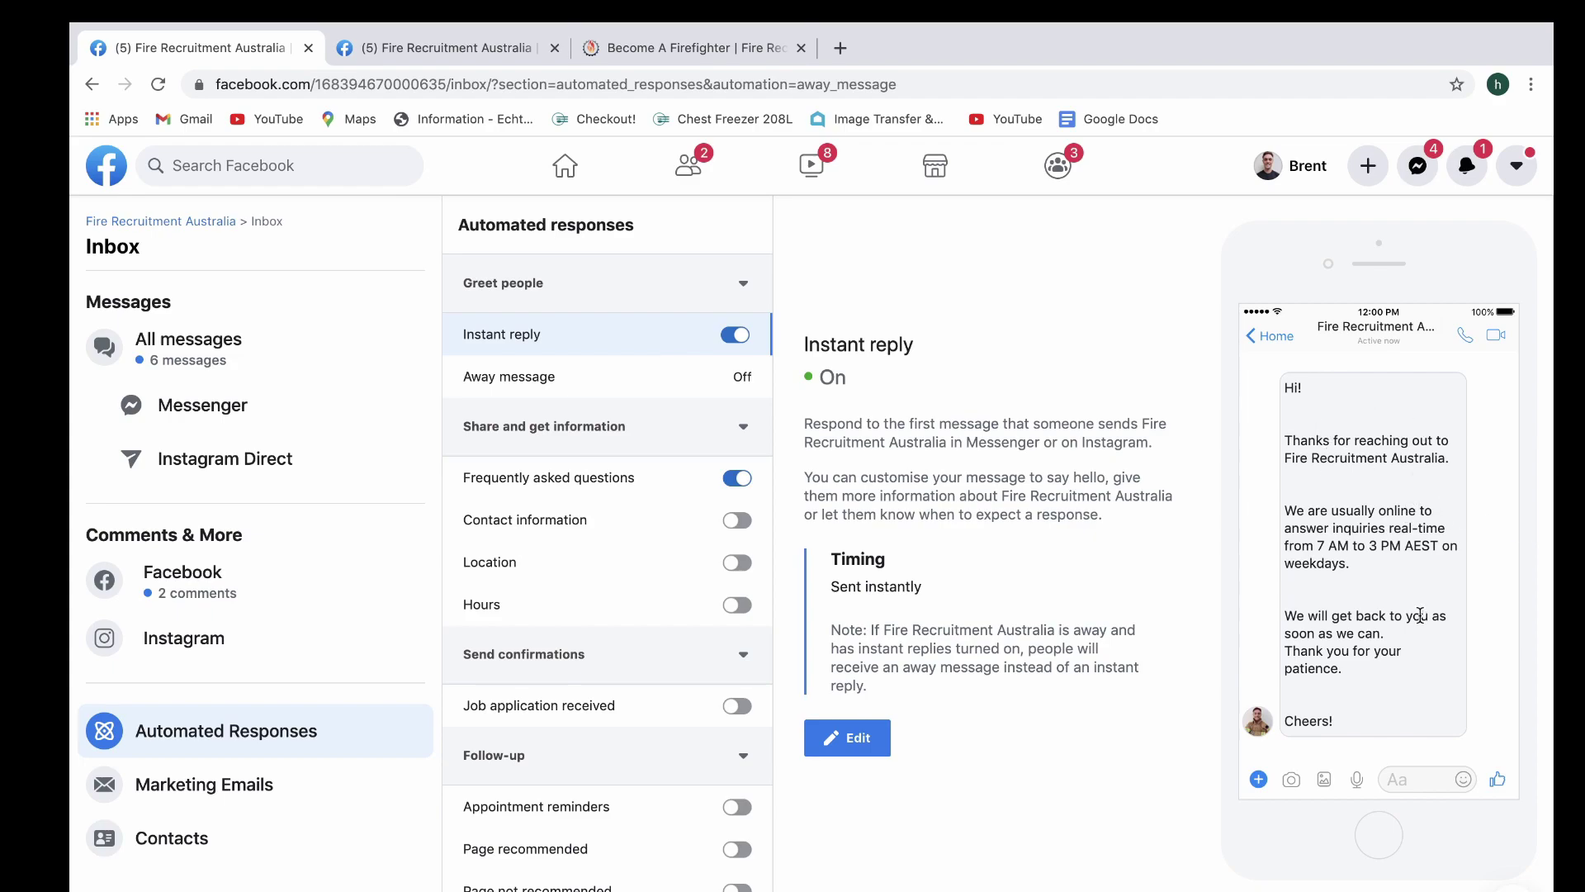
left_click(574, 477)
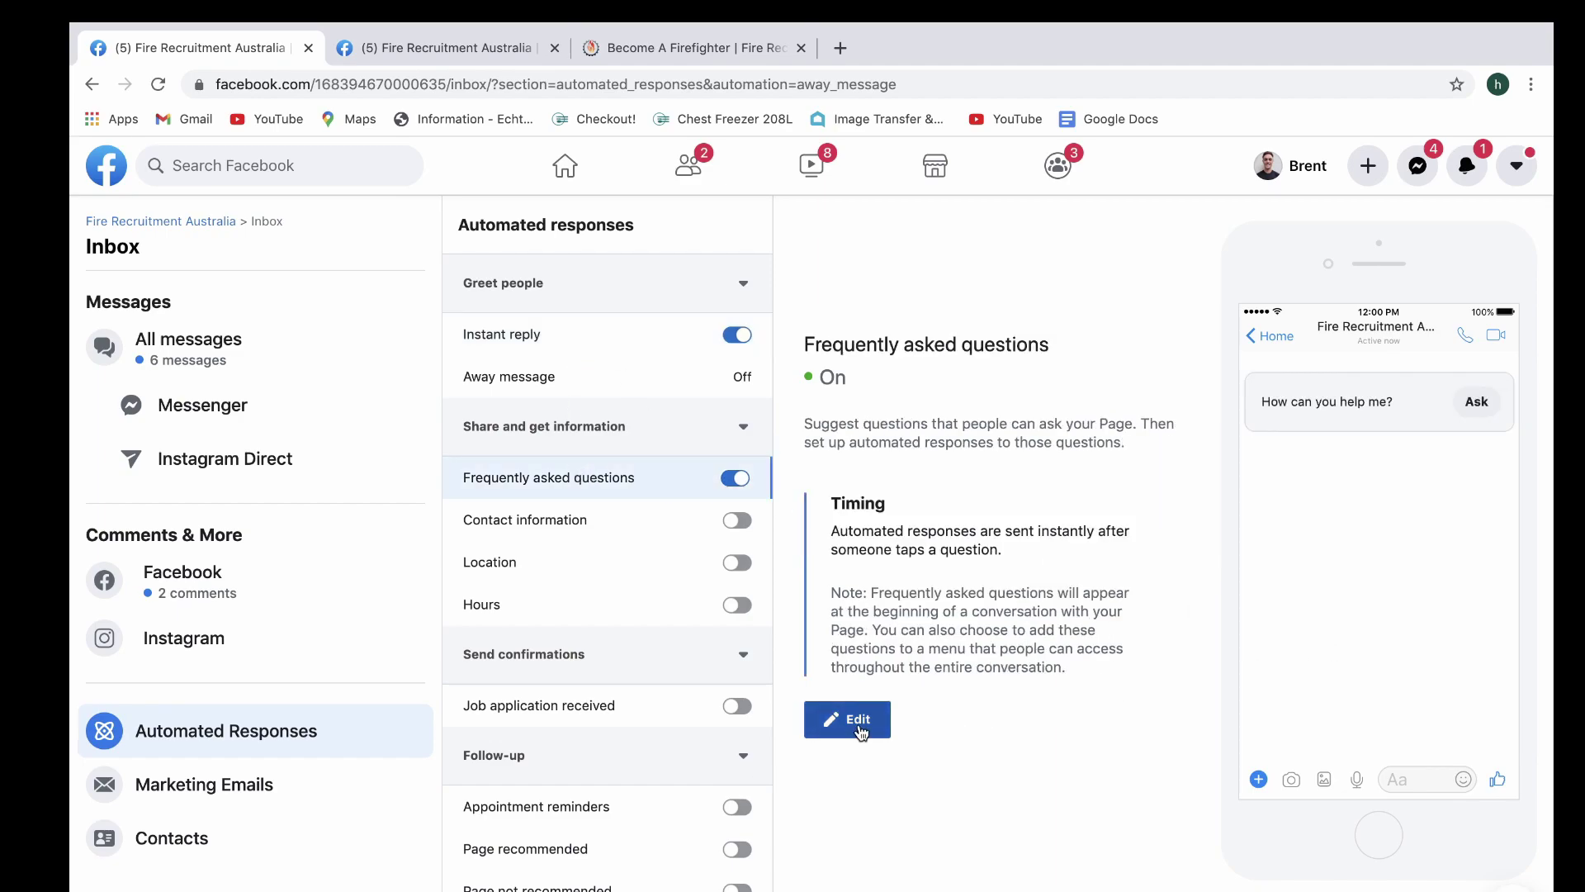
left_click(834, 721)
scroll(991, 578, "down", 3)
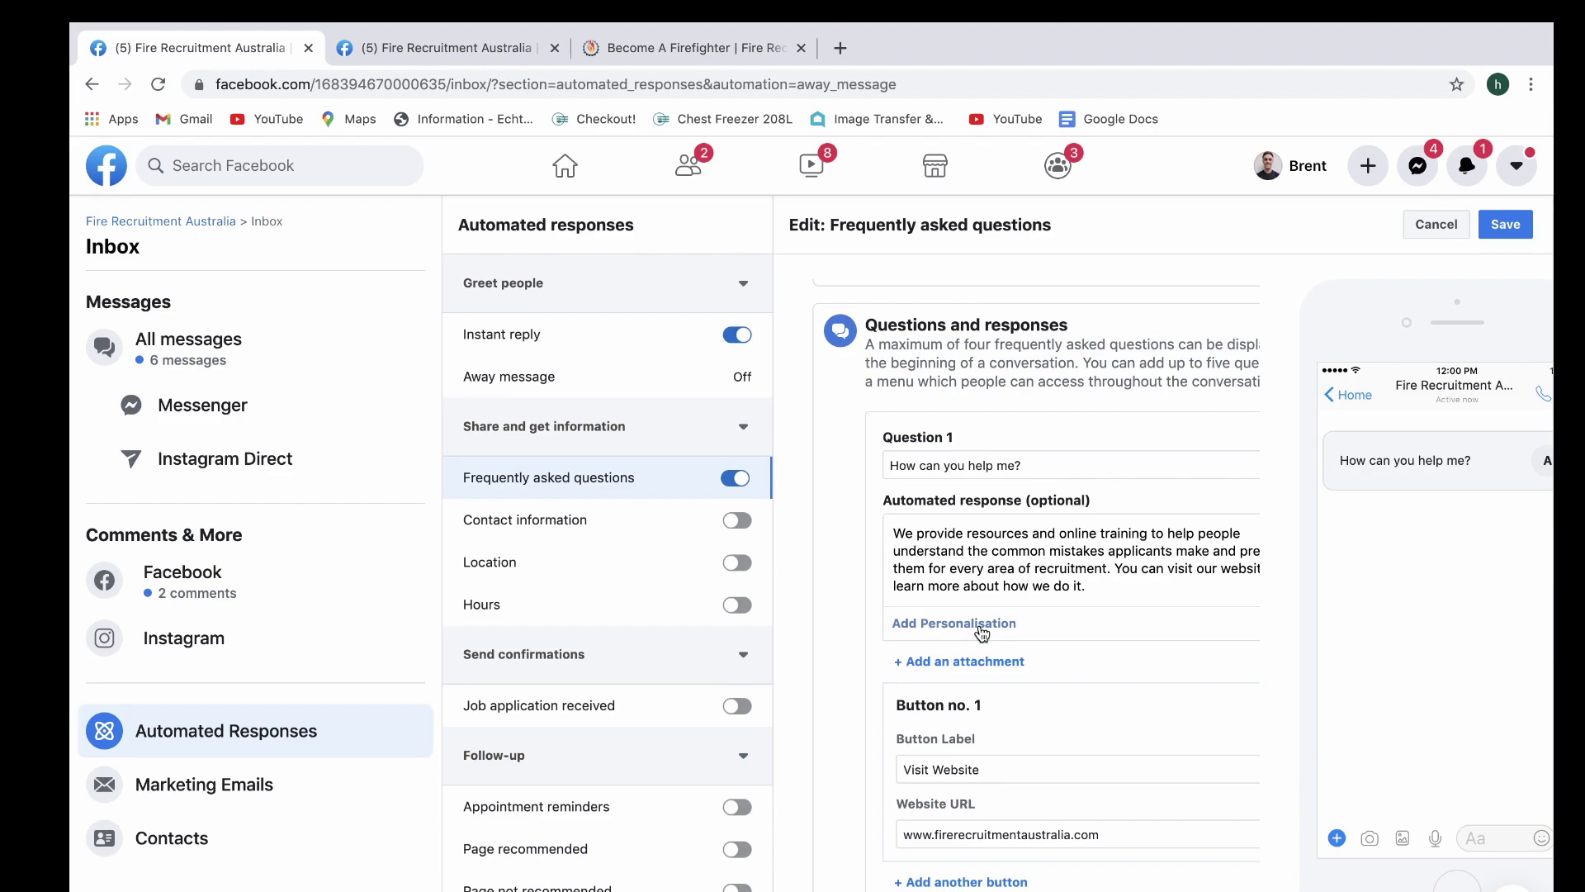
scroll(1004, 636, "down", 1)
left_click(1003, 704)
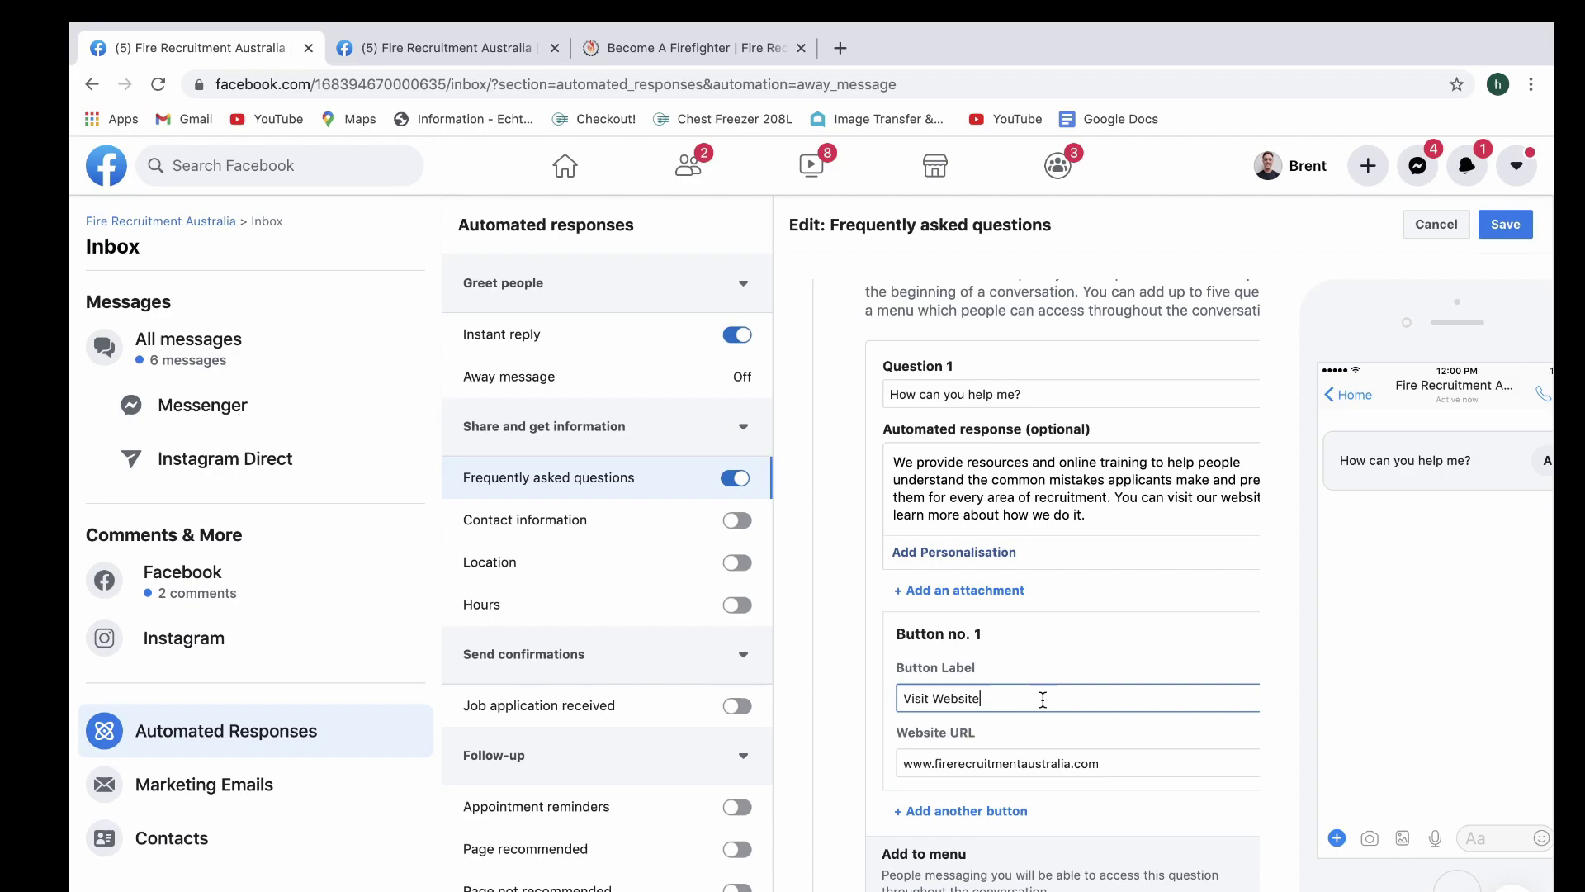
left_click(1100, 761)
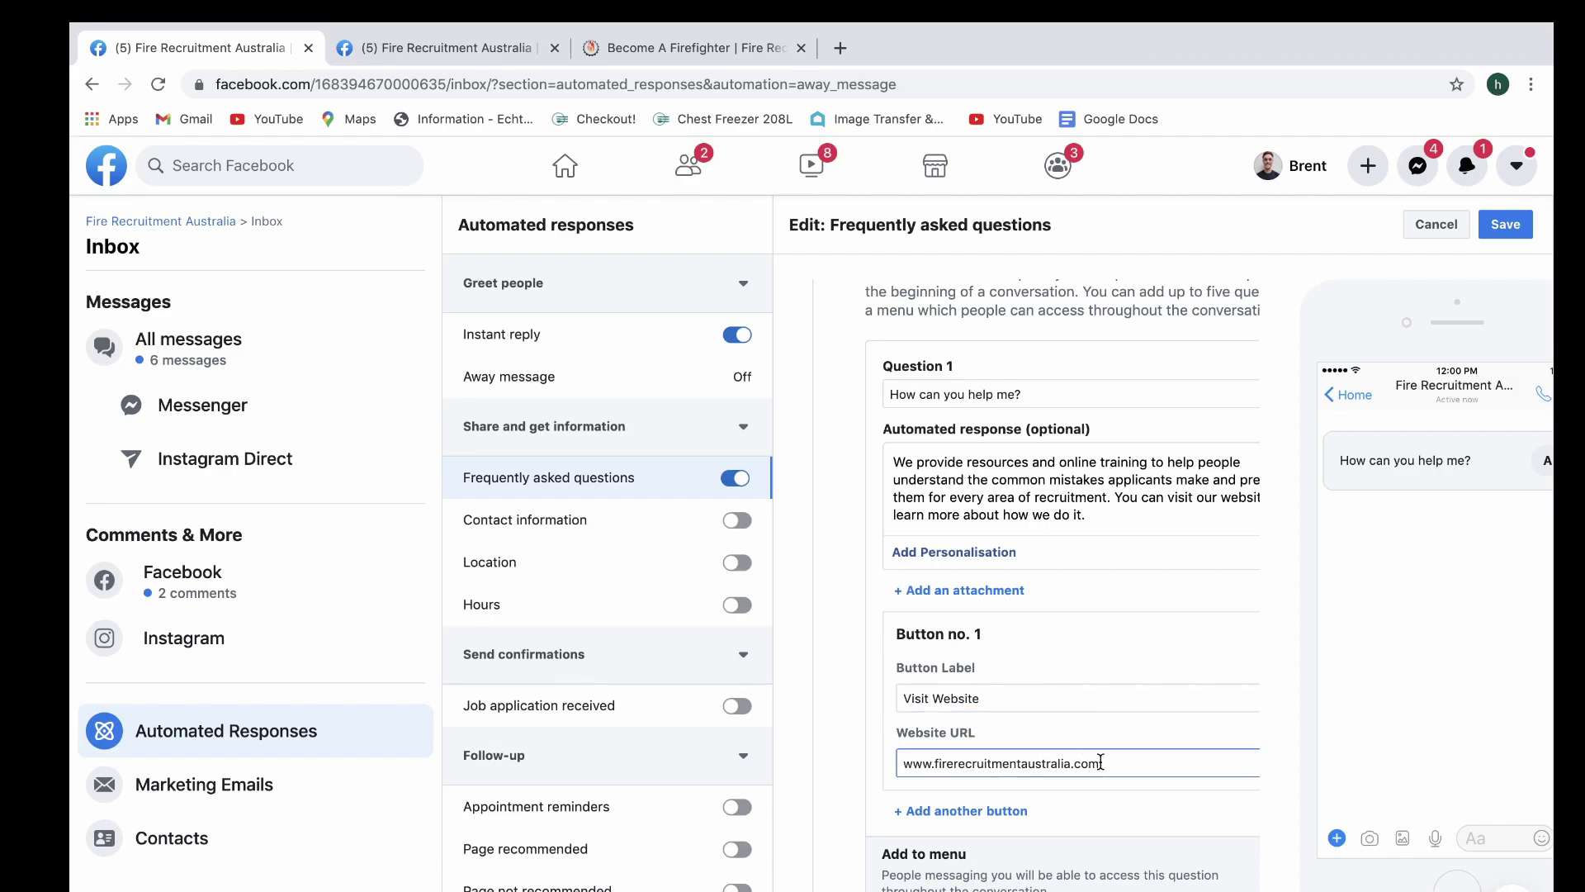